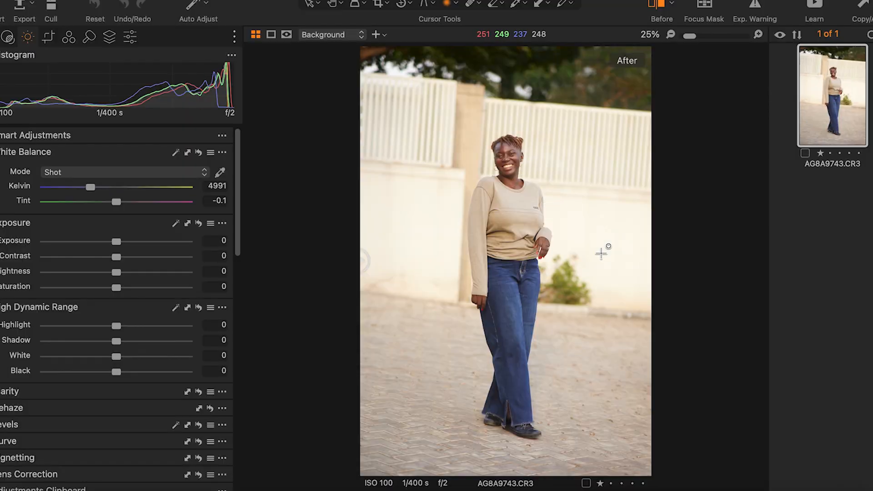
Straighten the photo along the pavement line and crop it to a 4x5 ratio around the standing woman
key(r)
scroll(586, 274, up, 5)
drag(599, 306, 600, 303)
click(386, 4)
click(423, 105)
mouse_move(526, 250)
mouse_down()
mouse_move(526, 238)
mouse_move(526, 268)
mouse_up()
key(r)
drag(394, 264, 402, 332)
key(v)
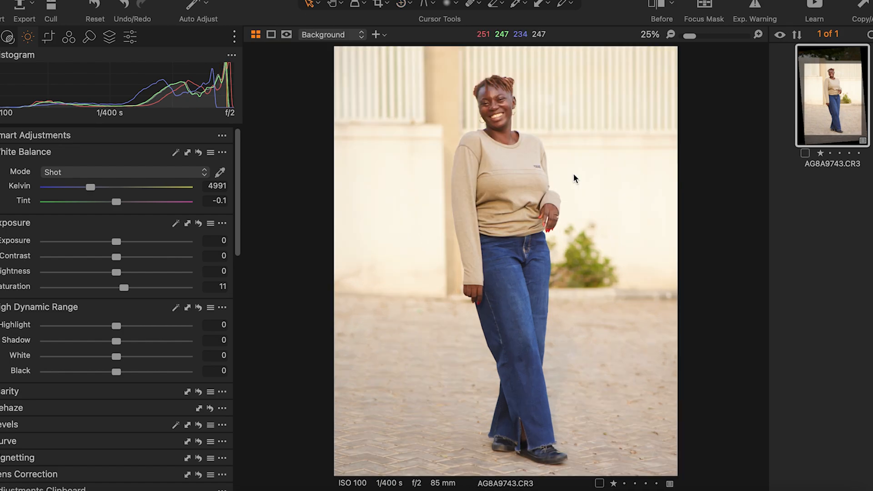
Set Highlight -51, Shadow 20, Black -20, Contrast 5 and Exposure -0.16, reset Saturation to 0, and compare before and after
drag(116, 326, 130, 341)
drag(116, 372, 101, 372)
double_click(123, 288)
drag(116, 257, 116, 243)
key(shift+y)
drag(506, 261, 334, 261)
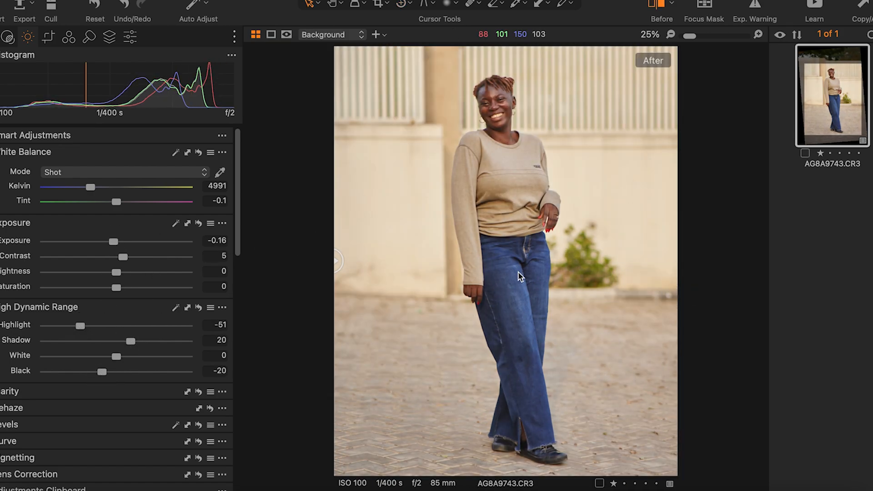
Set Clarity to -3, Structure to 6 and Dehaze to 5, then compare the photo before and after
click(113, 392)
scroll(115, 364, down, 4)
drag(118, 356, 114, 340)
click(115, 375)
drag(116, 396, 119, 395)
drag(335, 260, 816, 333)
drag(816, 332, 335, 313)
Cool the white balance to 4784 Kelvin and set White to 23, Highlight to -58 and Black to -25
scroll(136, 205, up, 4)
drag(89, 187, 89, 187)
double_click(90, 188)
drag(117, 356, 133, 356)
drag(81, 326, 75, 326)
drag(102, 372, 98, 372)
scroll(506, 105, up, 3)
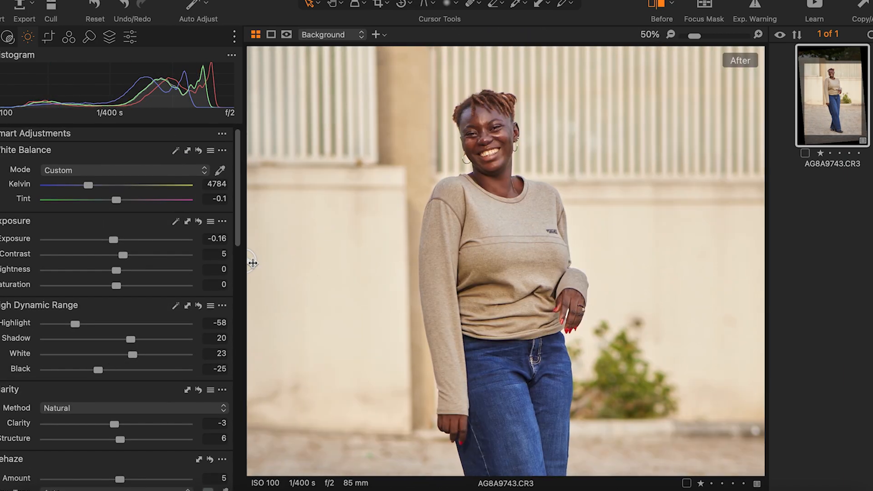
Sample the woman's skin as the Skin Tone range in the Color Editor and slightly fine-tune its color
scroll(506, 104, down, 3)
scroll(136, 228, down, 4)
click(130, 37)
scroll(141, 268, down, 4)
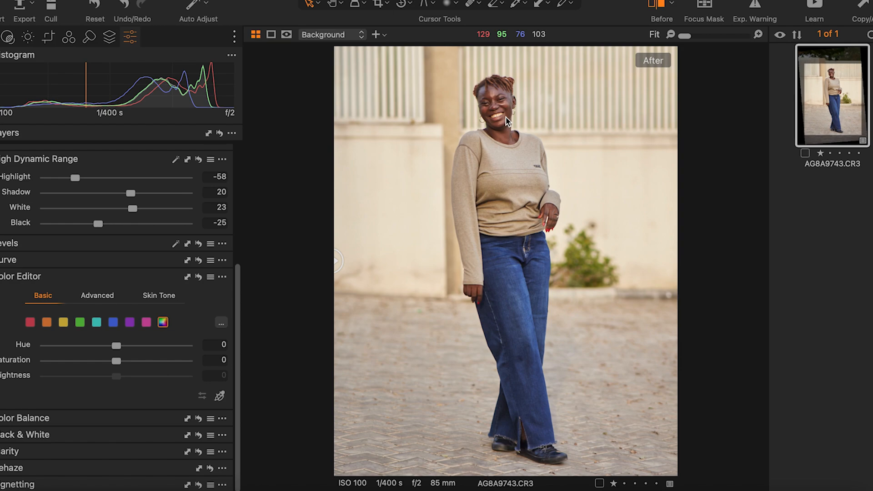
click(27, 275)
click(27, 402)
click(159, 187)
click(215, 386)
scroll(491, 89, up, 3)
click(490, 89)
scroll(31, 306, down, 4)
mouse_move(116, 275)
mouse_down()
mouse_move(124, 279)
mouse_move(118, 290)
mouse_up()
scroll(505, 136, down, 3)
Shift the shadows slightly toward blue with Color Balance and compare the photo before and after
click(27, 461)
scroll(159, 409, down, 4)
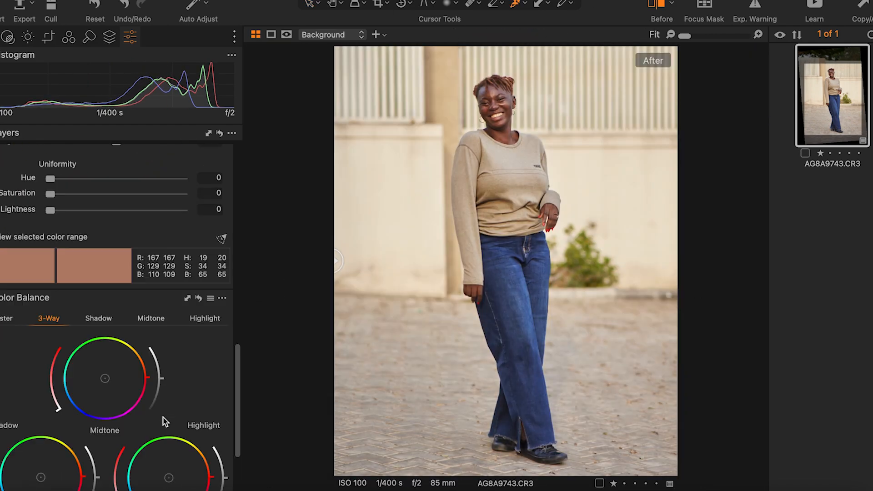
click(6, 211)
drag(101, 322, 95, 344)
scroll(205, 227, down, 1)
click(98, 211)
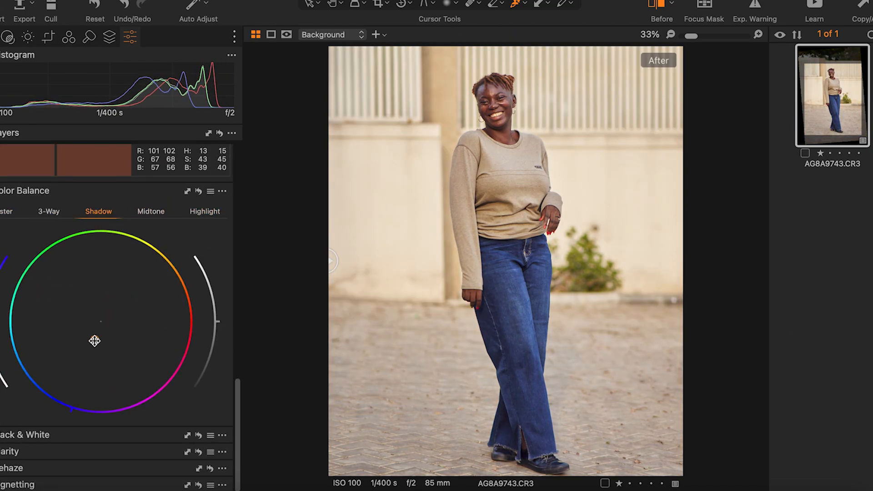
drag(329, 261, 683, 262)
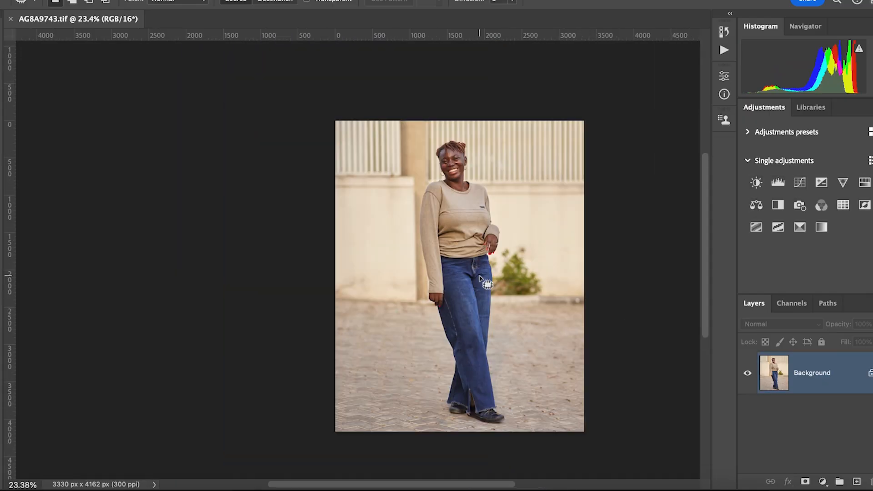
Switch to Photoshop, duplicate the Background layer and create a mask of the photo's background in Camera Raw
key(super+j)
key(super+shift+a)
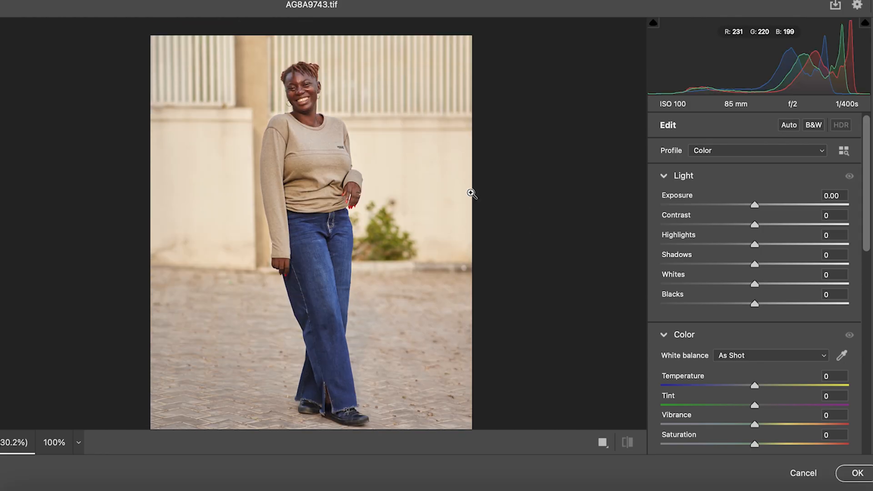
key(shift+w)
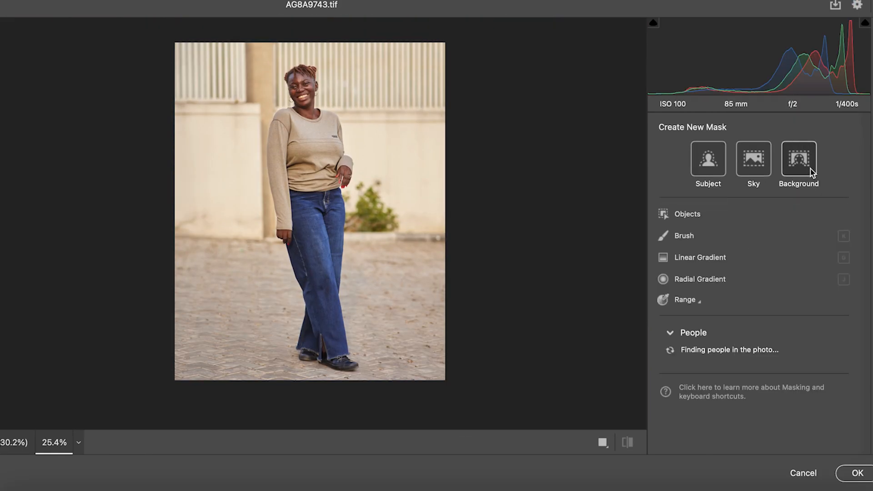
click(799, 158)
scroll(789, 271, down, 5)
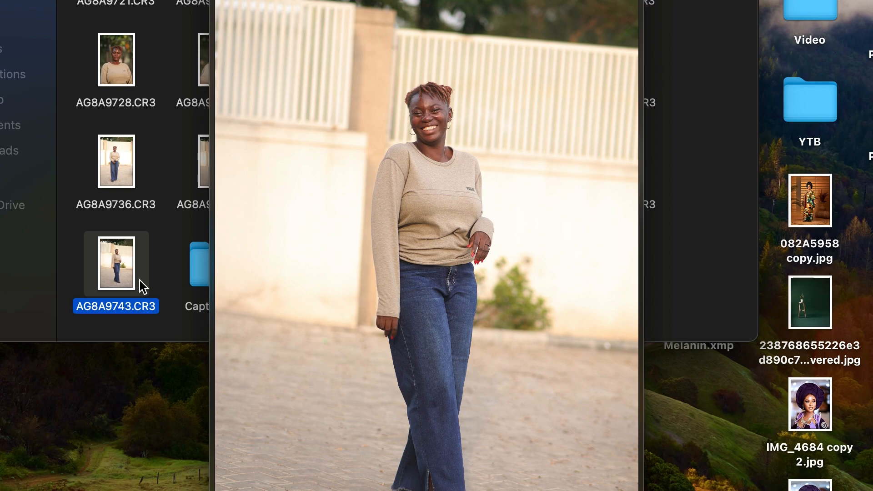
Preview the close-up portraits in the Capture folder, starting with AG8A9715.CR3, to examine their light and framing
key(space)
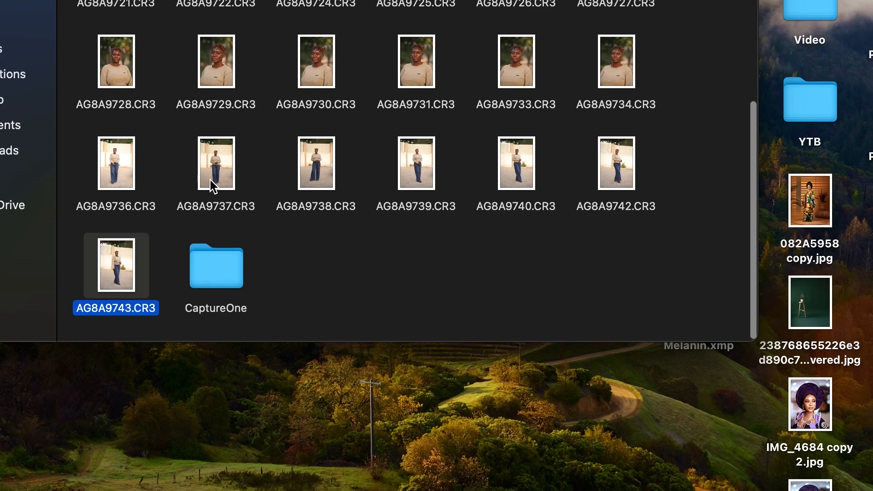
scroll(211, 179, up, 5)
click(121, 35)
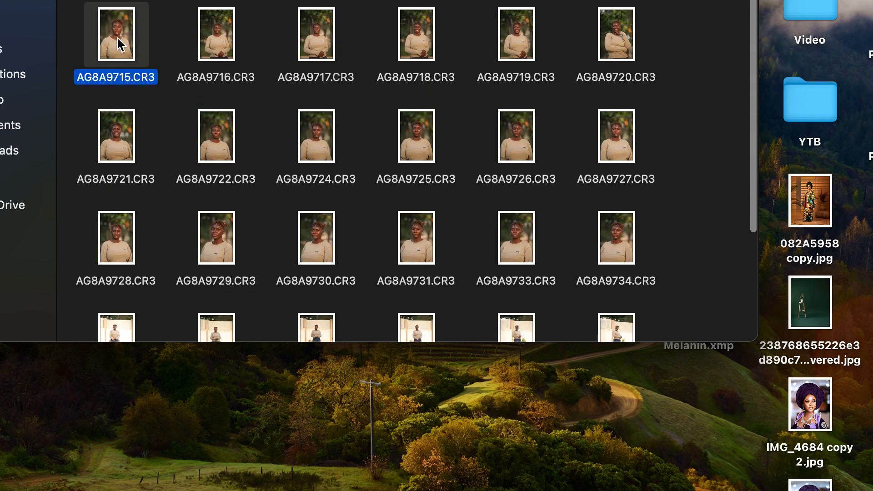
key(space)
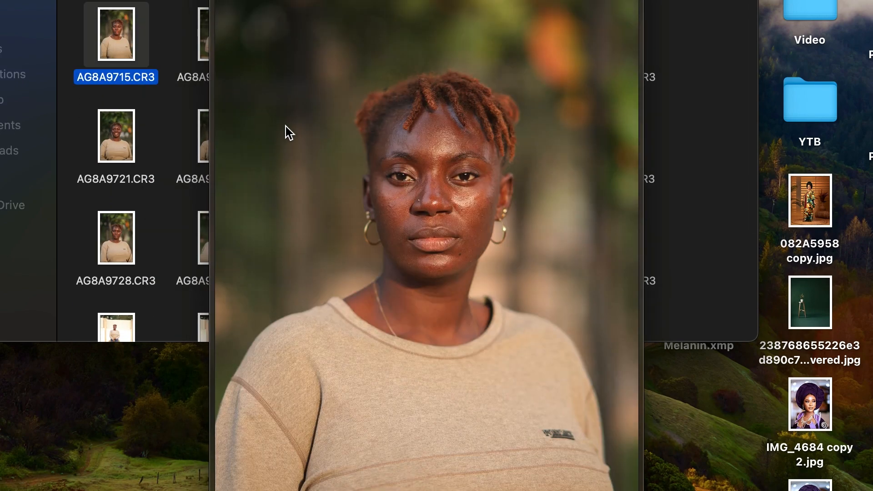
key(Right)
key(Down)
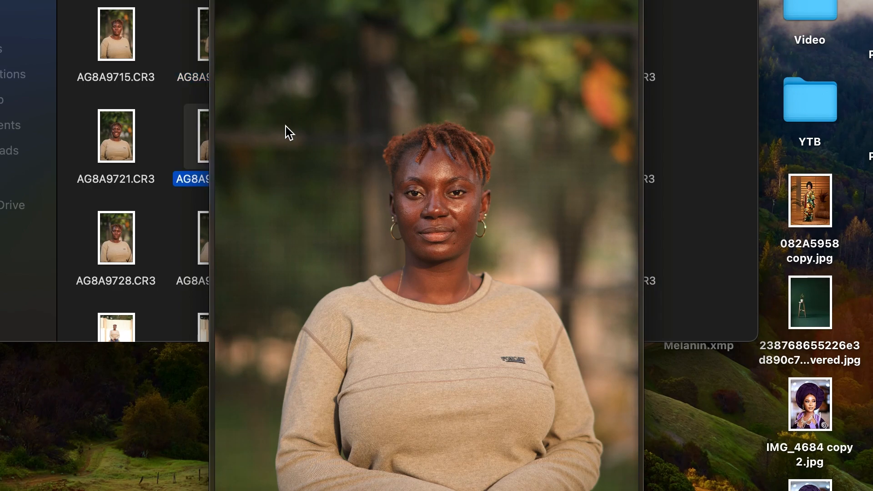
key(Right)
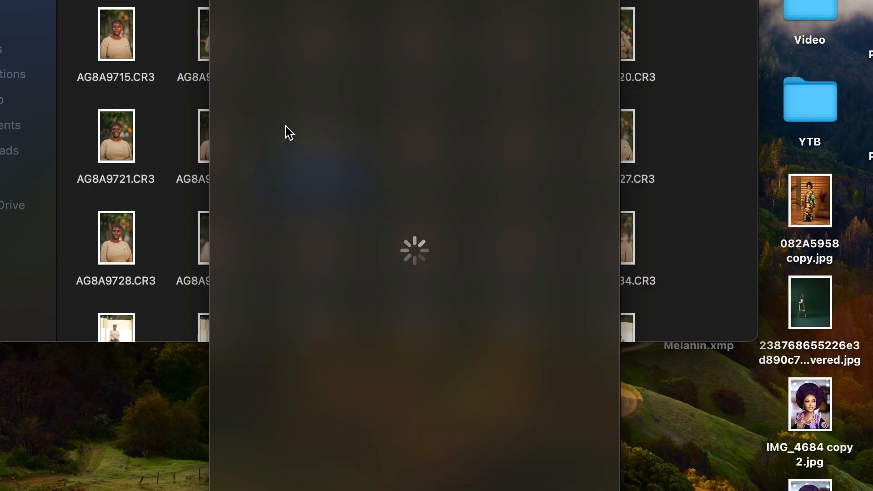
key(space)
Preview the full-length photo AG8A9743.CR3 in the Capture folder
scroll(148, 293, down, 5)
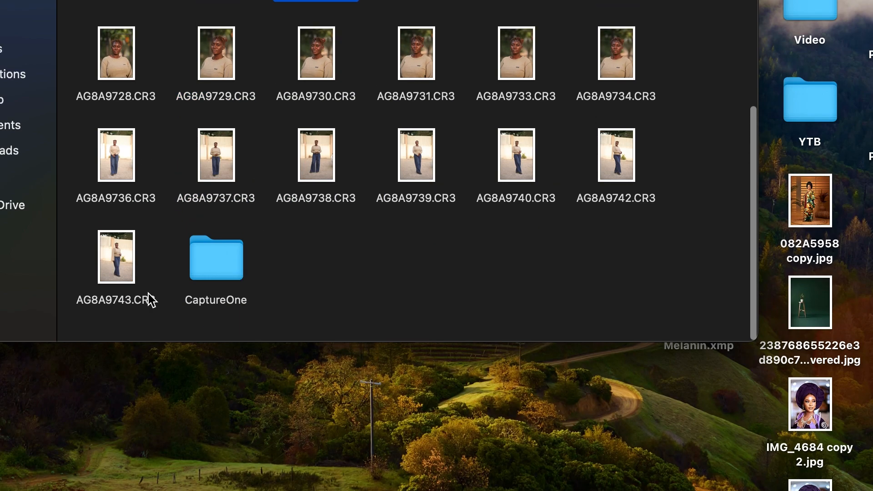
click(109, 274)
key(space)
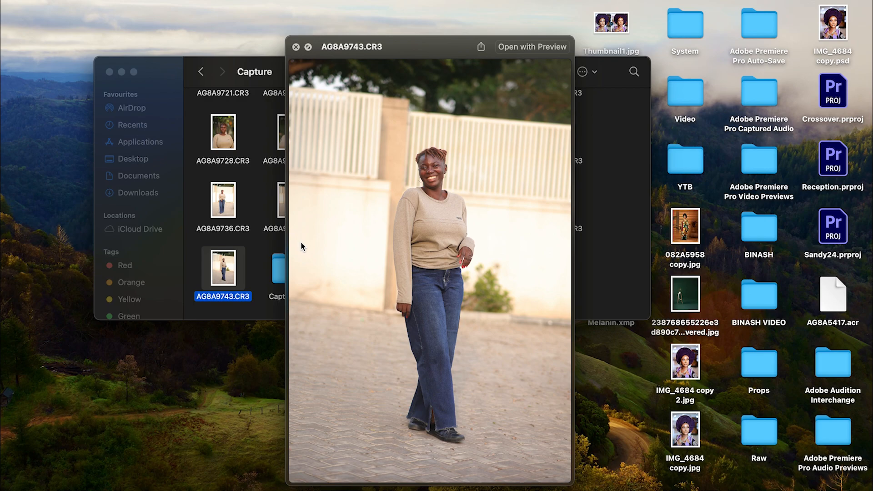
key(space)
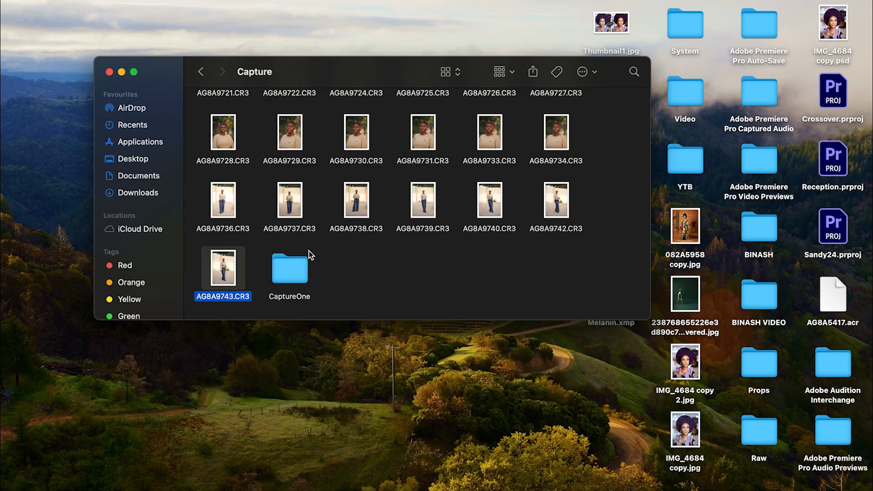
Go back to the parent folder and open the YTB.cosessiondb session in Capture One
scroll(327, 209, up, 5)
scroll(328, 214, down, 10)
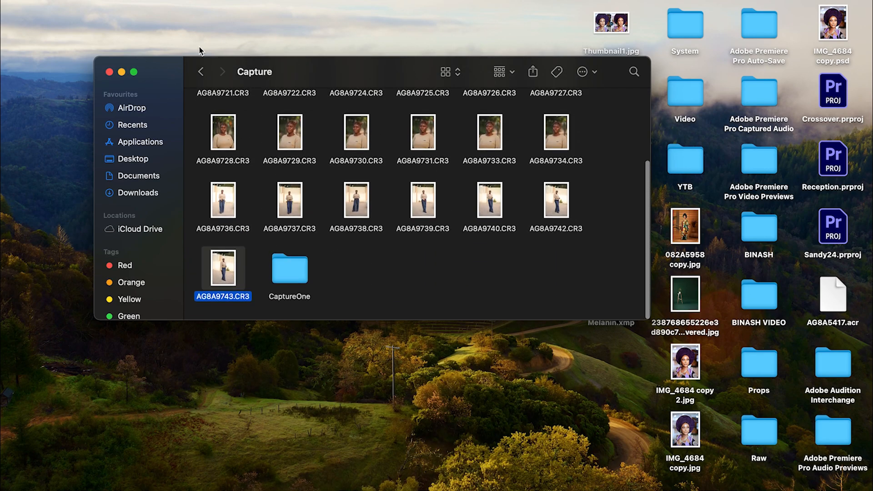
click(201, 72)
double_click(490, 117)
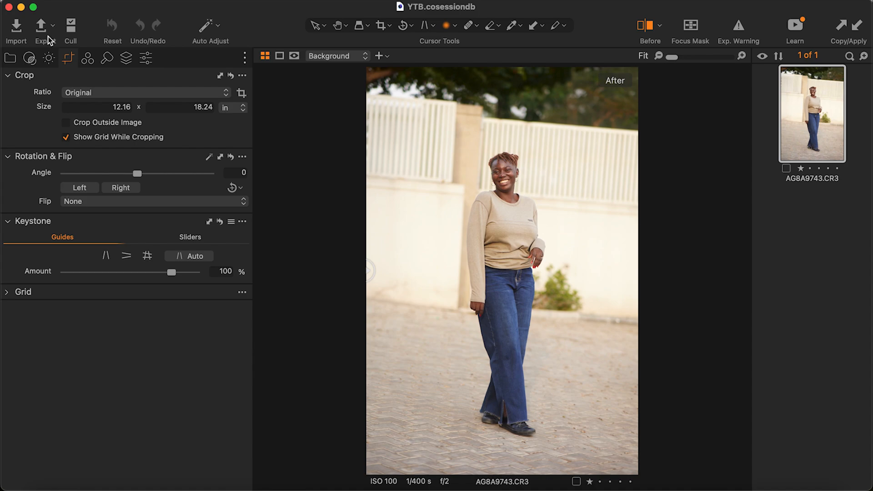
click(10, 58)
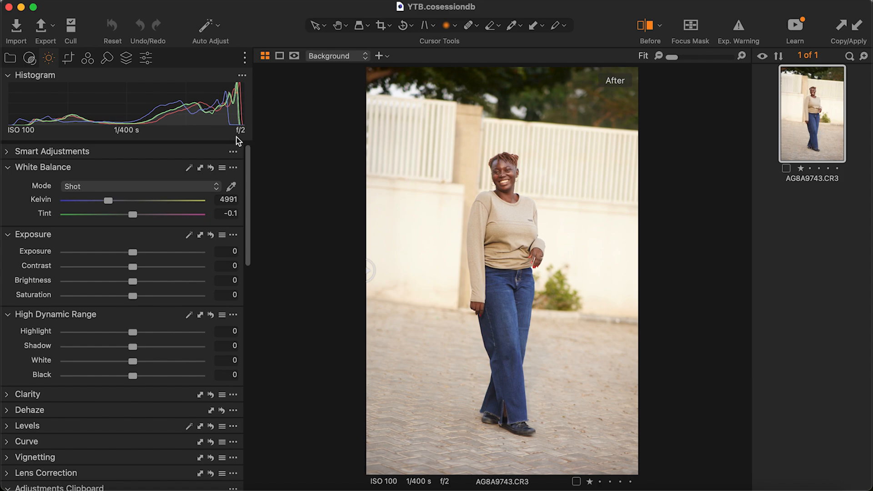
scroll(589, 239, up, 1)
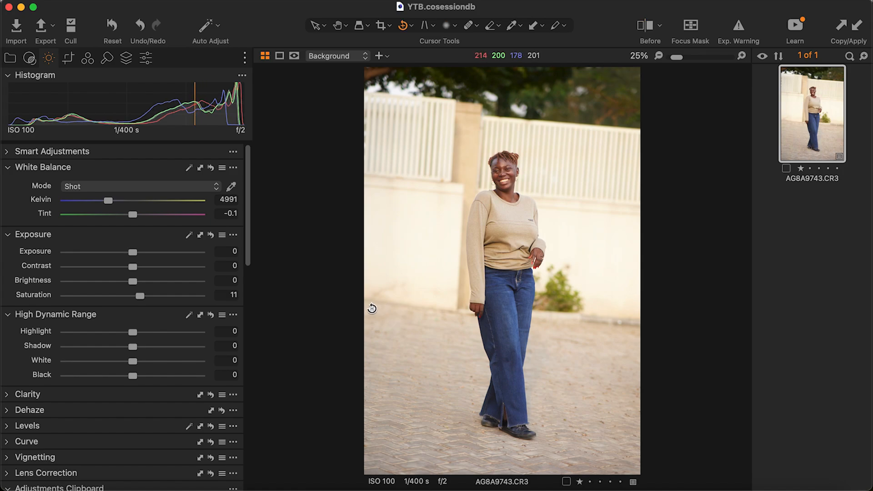
Straighten the photo along the wall's base, then crop it to 4x5 with the frame lowered to include the feet
drag(366, 309, 642, 314)
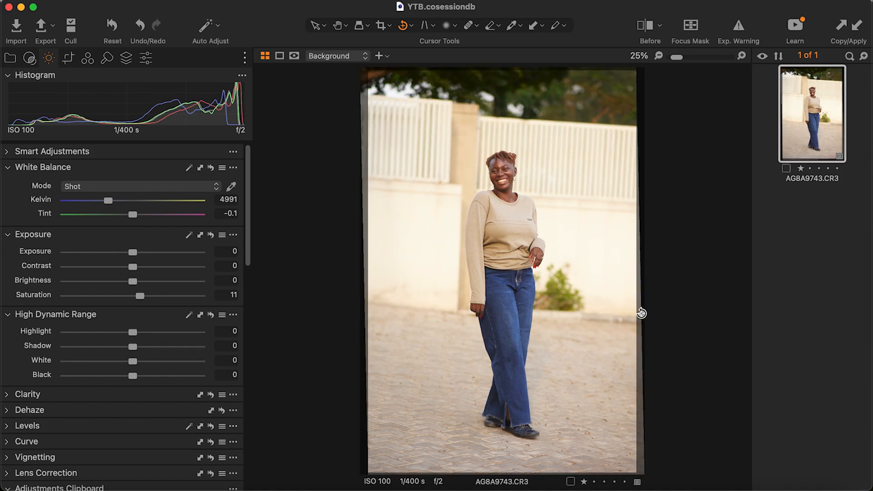
drag(369, 315, 640, 318)
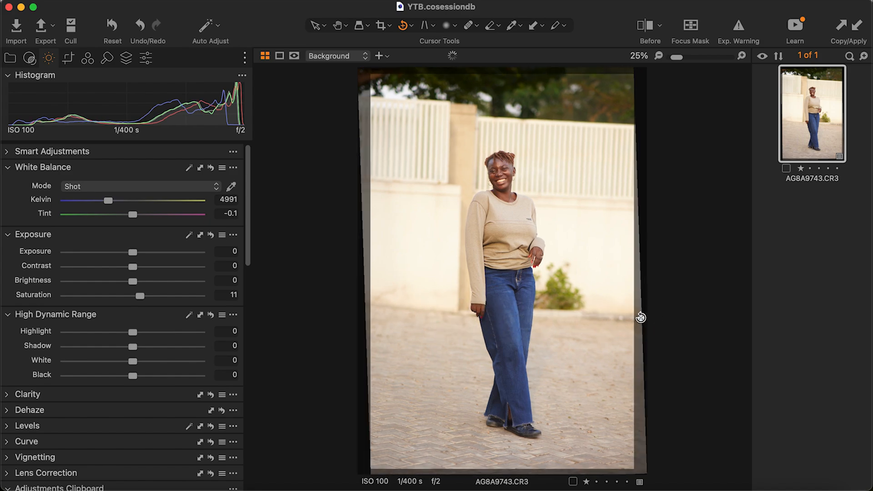
click(391, 26)
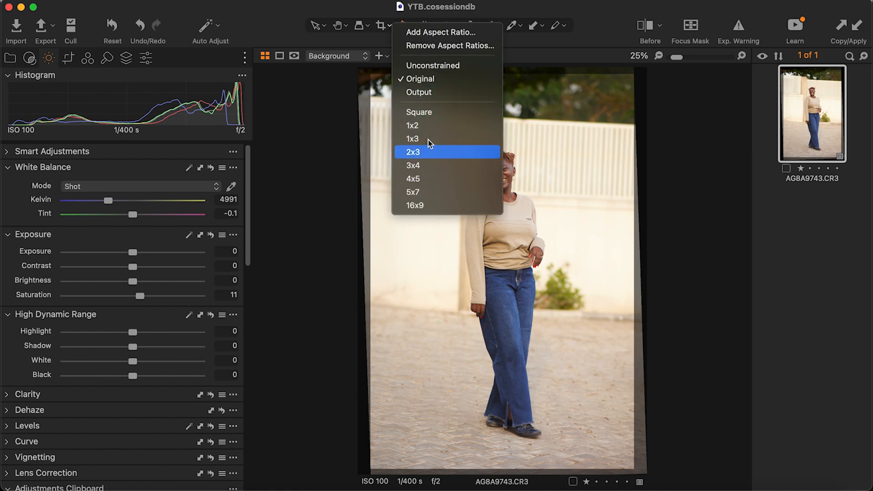
click(417, 180)
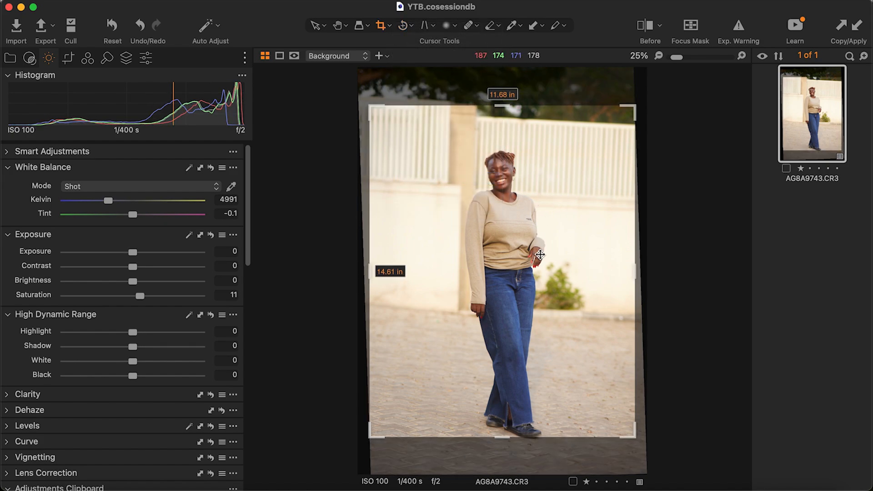
drag(525, 263, 524, 285)
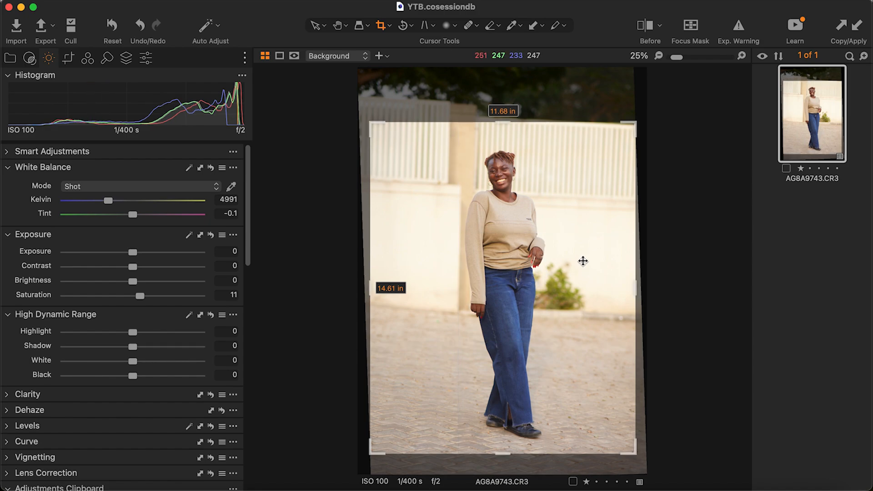
key(h)
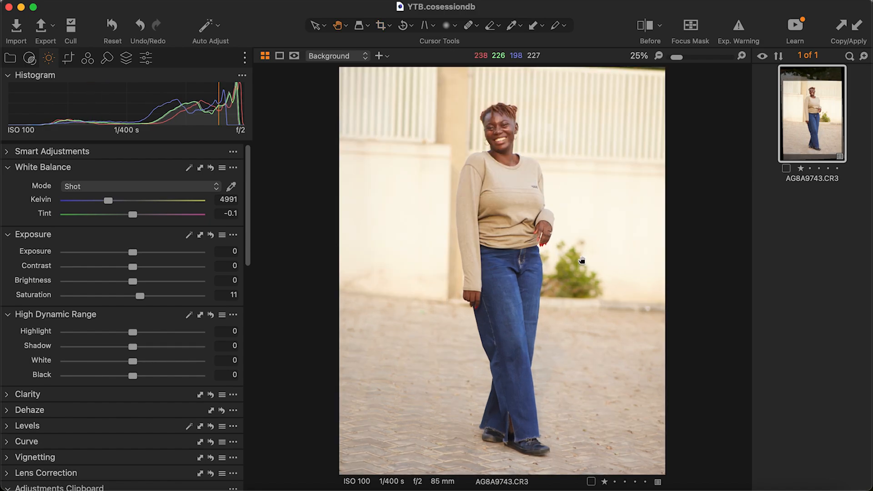
key(v)
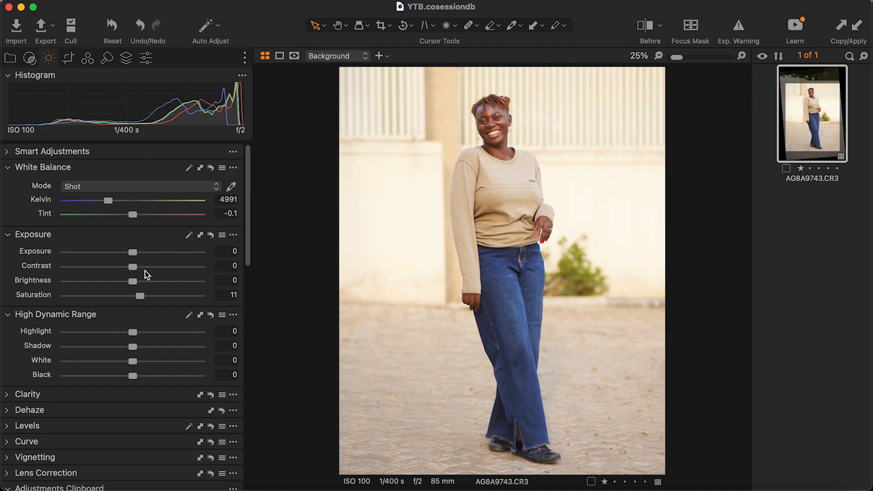
Set Highlight to -51, Shadow to 20 and Black to -20 in High Dynamic Range
drag(133, 331, 100, 334)
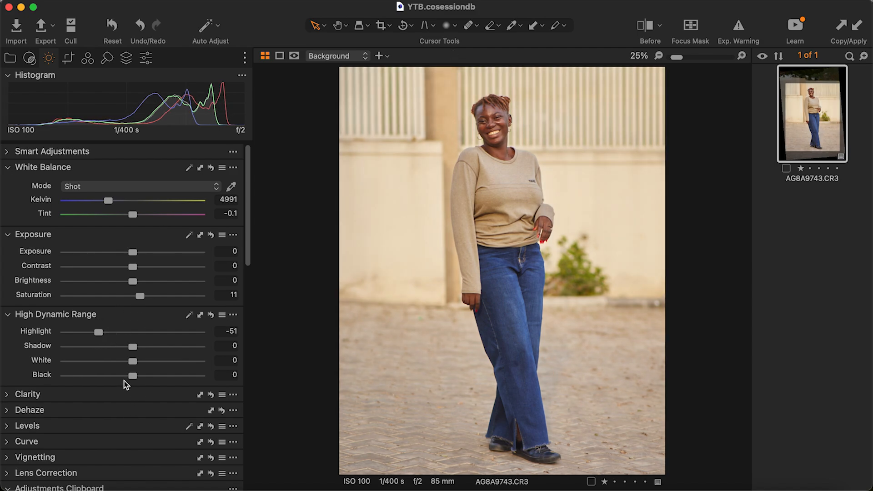
drag(132, 347, 148, 349)
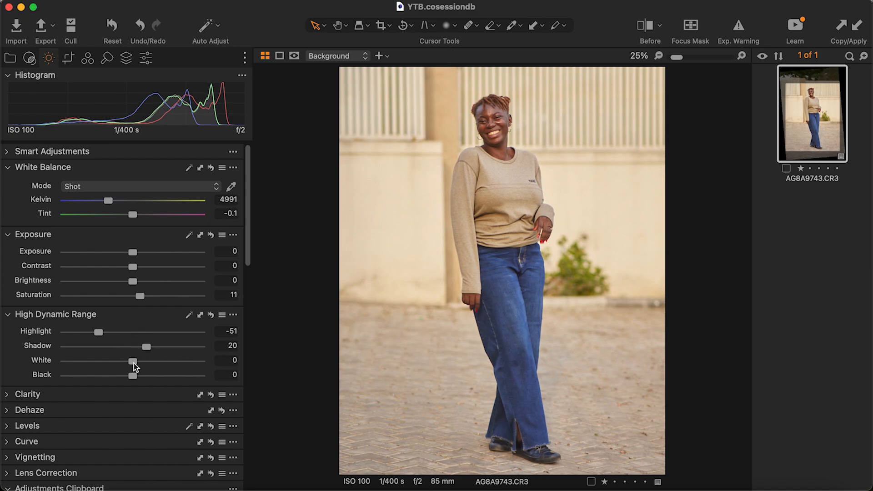
drag(132, 376, 119, 379)
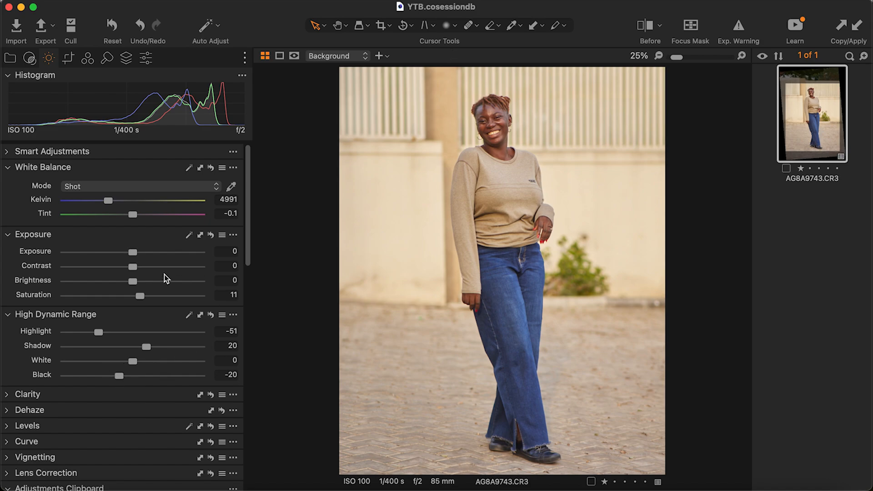
Set Contrast to 5, reset Saturation to 0 and lower Exposure to -0.16
drag(133, 267, 143, 269)
double_click(140, 296)
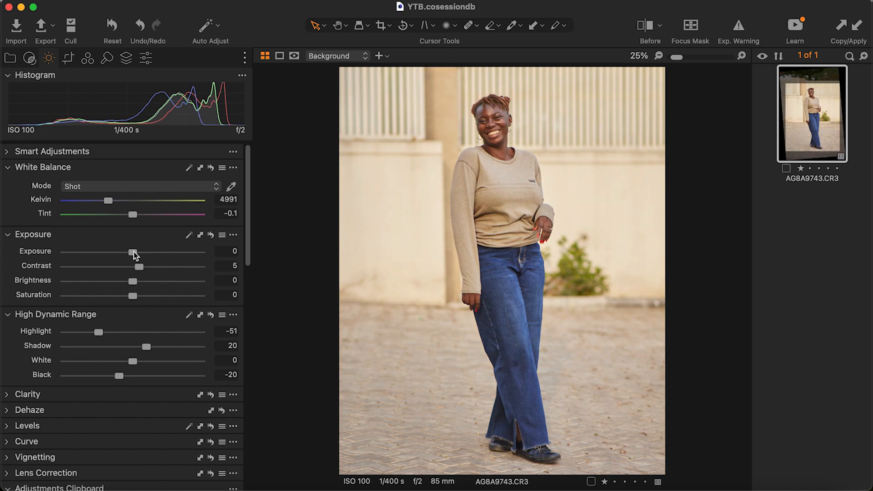
drag(135, 254, 131, 256)
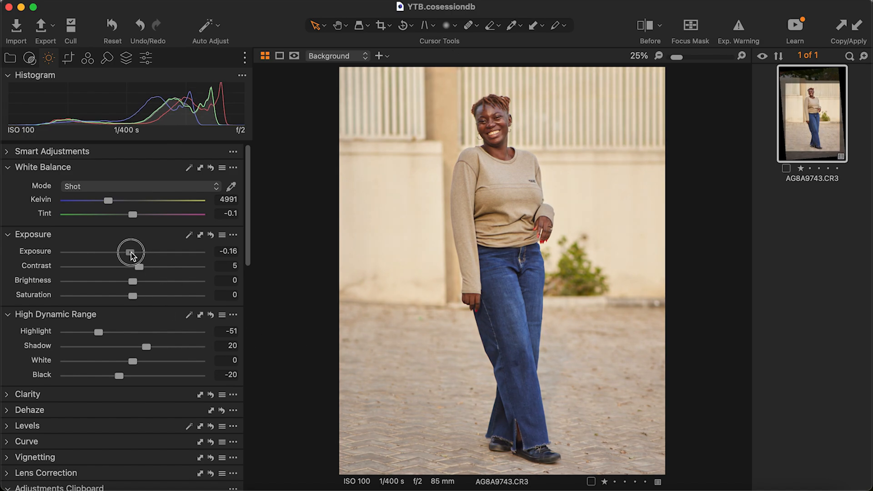
drag(131, 255, 130, 255)
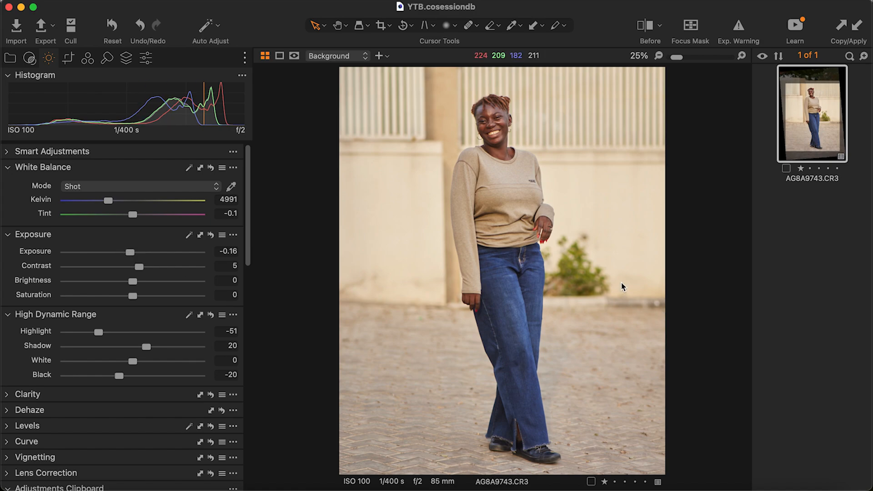
Compare the photo before and after with the split view, then set Clarity to -3 and Structure to 6 with the Natural method
key(y)
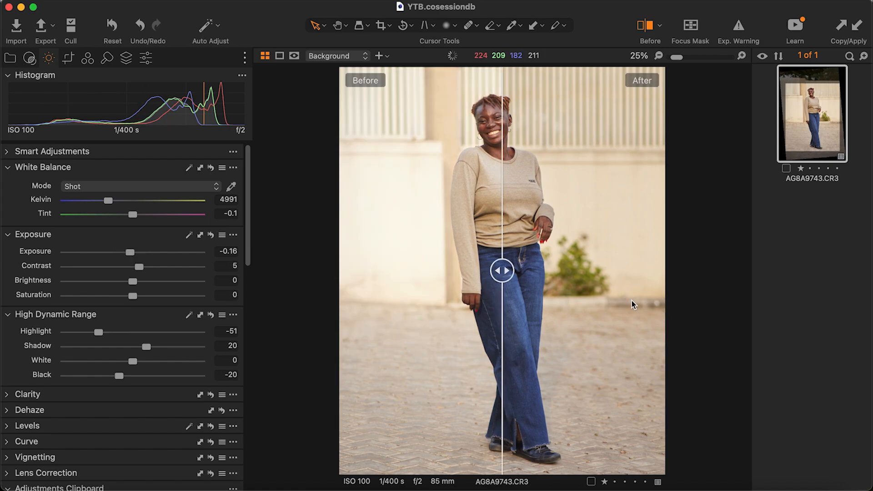
drag(504, 272, 263, 258)
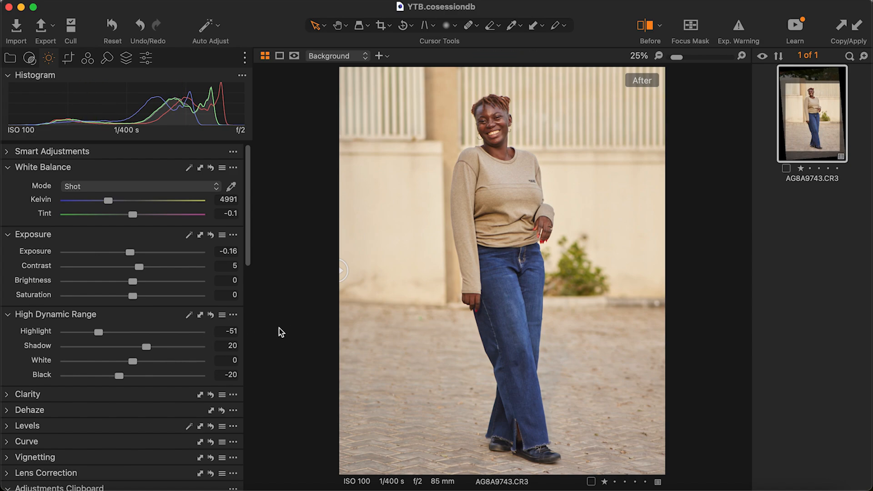
scroll(120, 345, down, 4)
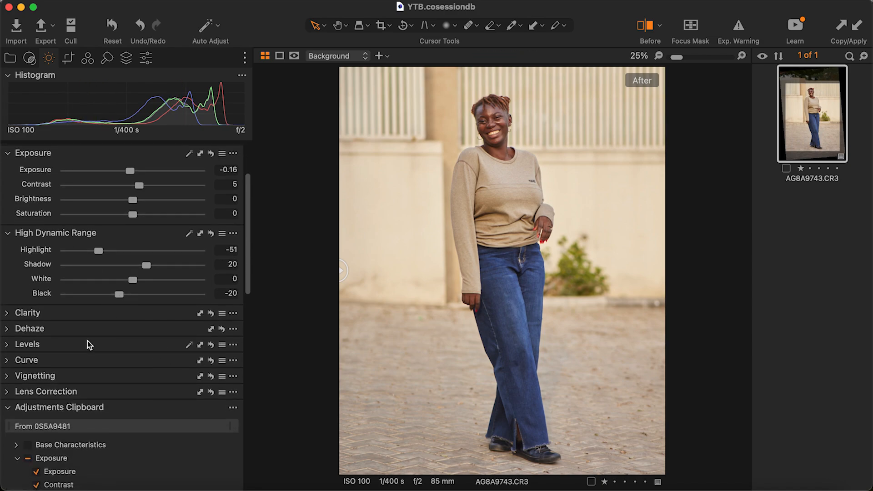
click(7, 313)
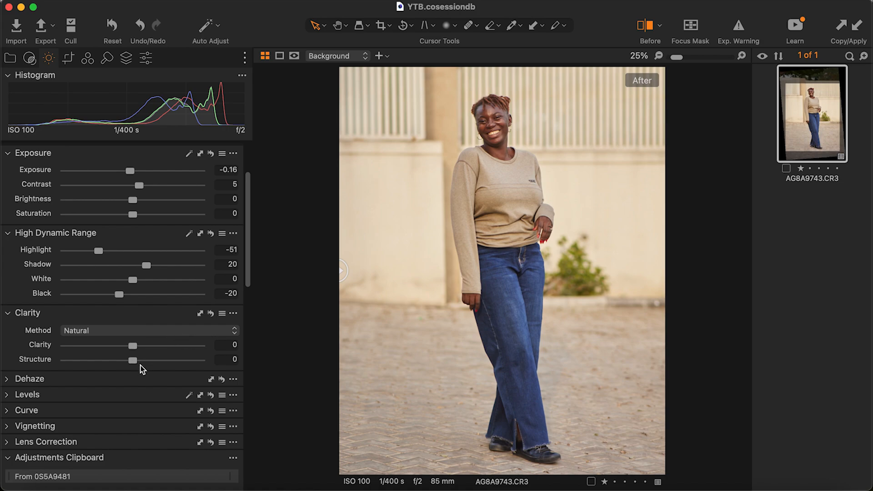
drag(133, 361, 139, 362)
drag(133, 346, 131, 347)
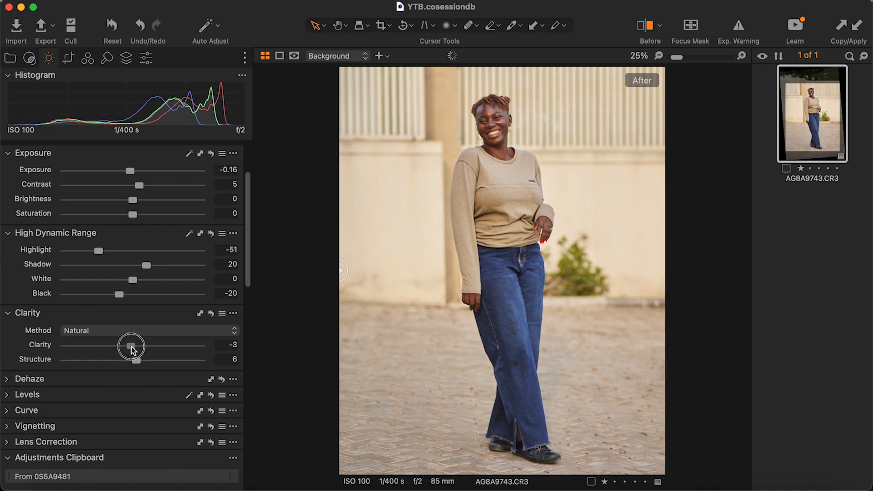
drag(132, 348, 132, 349)
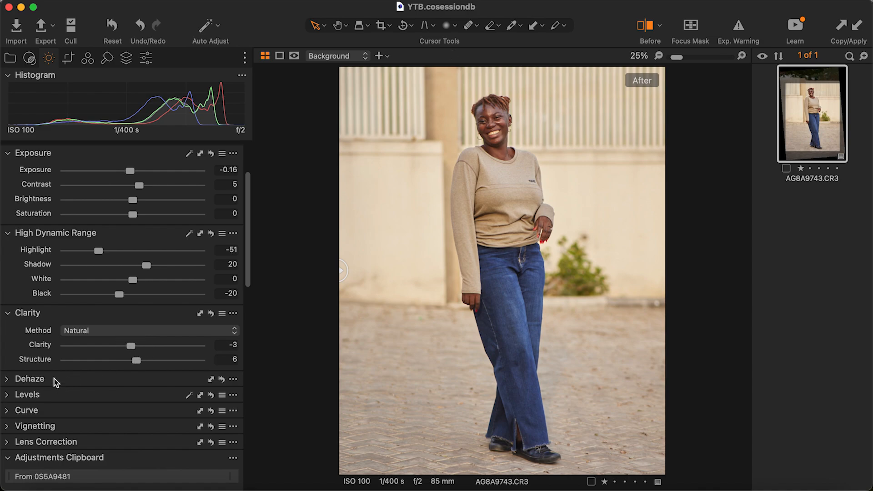
Set the Dehaze Amount to 5 and compare the photo with its before version
click(8, 381)
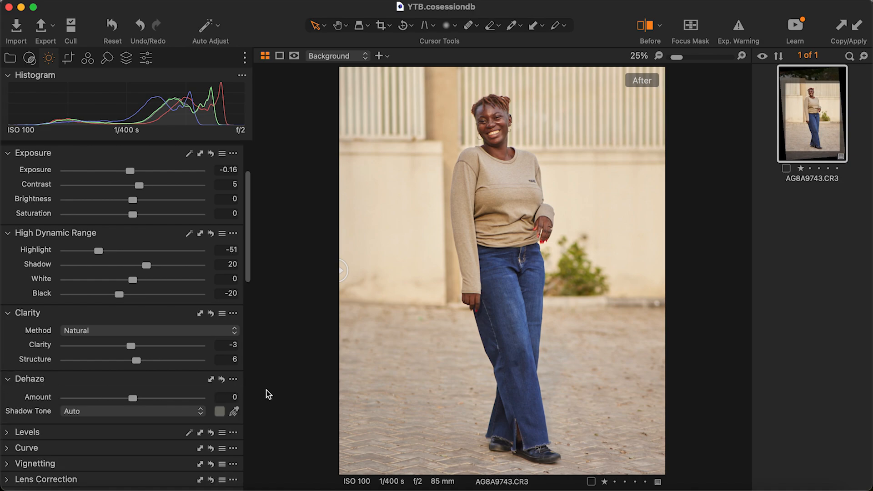
drag(133, 399, 138, 400)
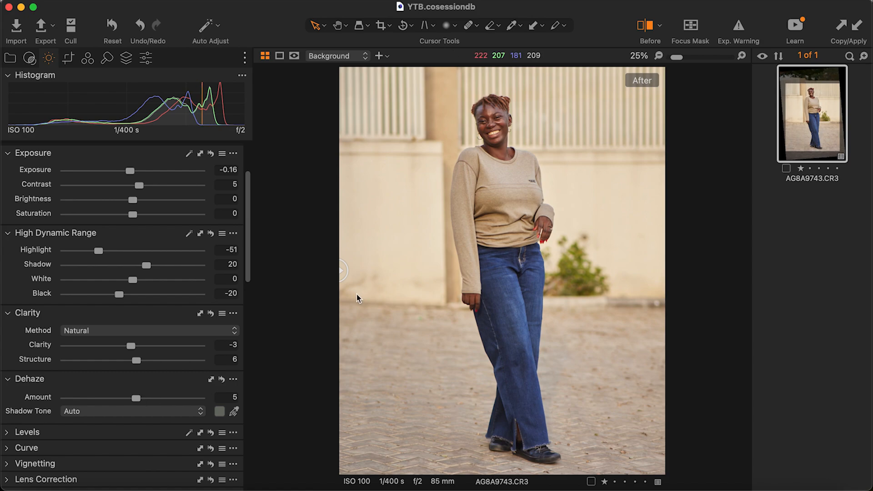
drag(342, 271, 318, 302)
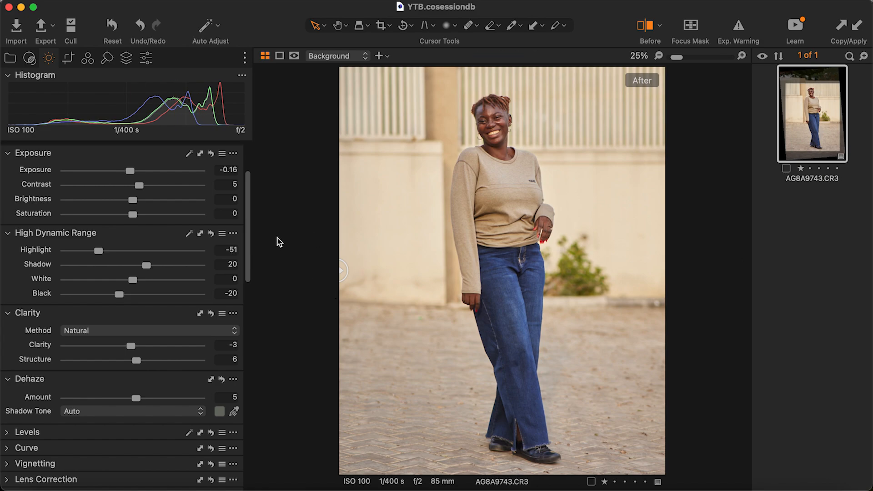
Cool the white balance to 4784 Kelvin and compare the result with the original photo
scroll(228, 216, up, 3)
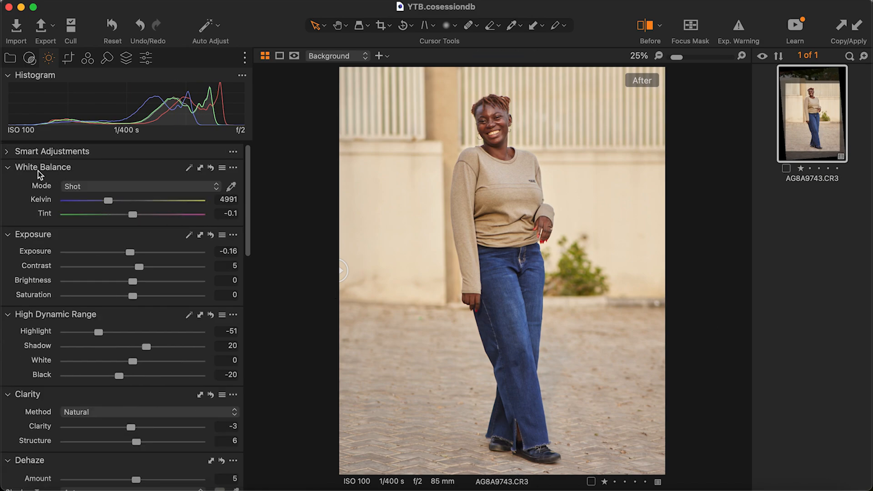
click(108, 202)
drag(109, 203, 107, 204)
click(344, 269)
drag(344, 269, 331, 308)
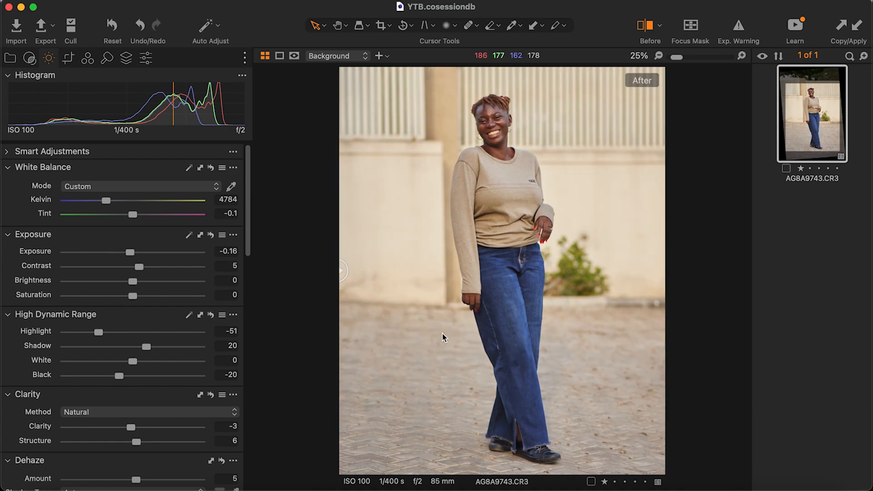
Set White to 23, Highlight to -58 and Black to -25 in High Dynamic Range, then compare before and after up close
drag(133, 361, 145, 364)
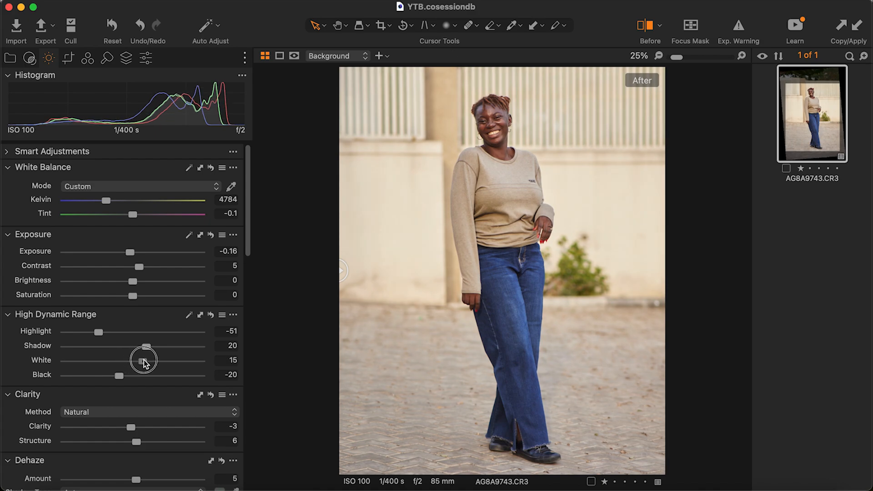
drag(100, 333, 97, 334)
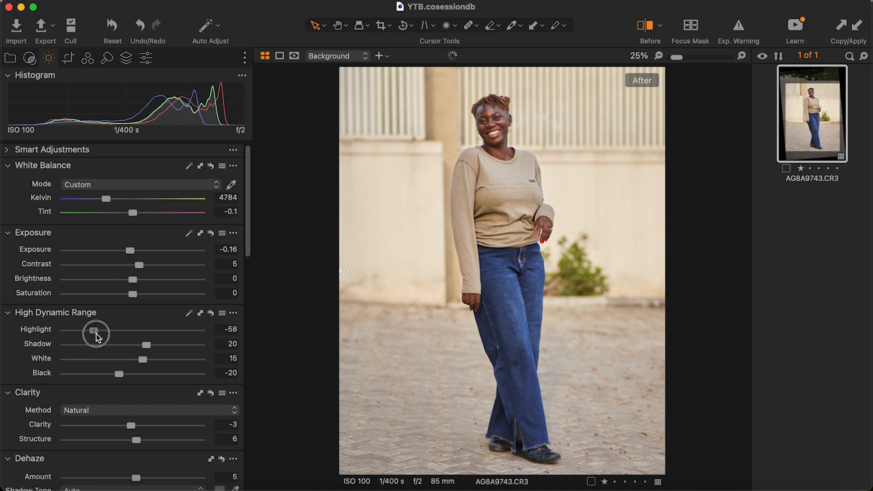
drag(142, 360, 116, 377)
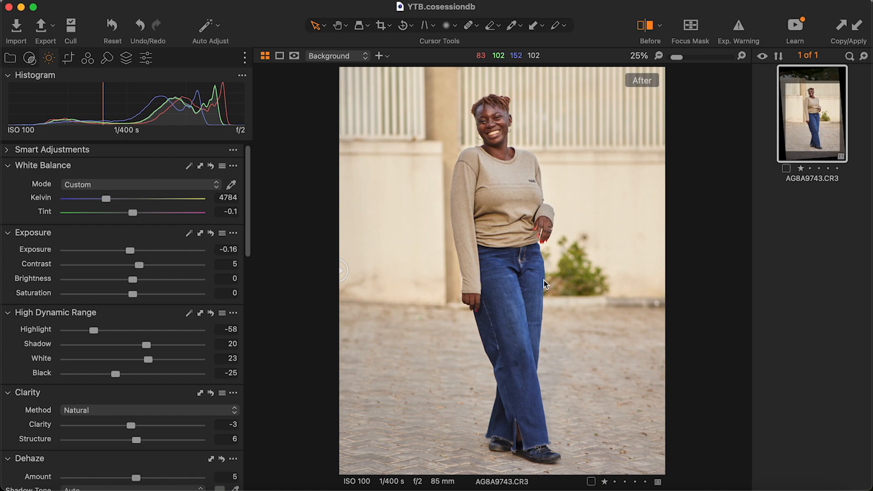
double_click(499, 118)
double_click(501, 166)
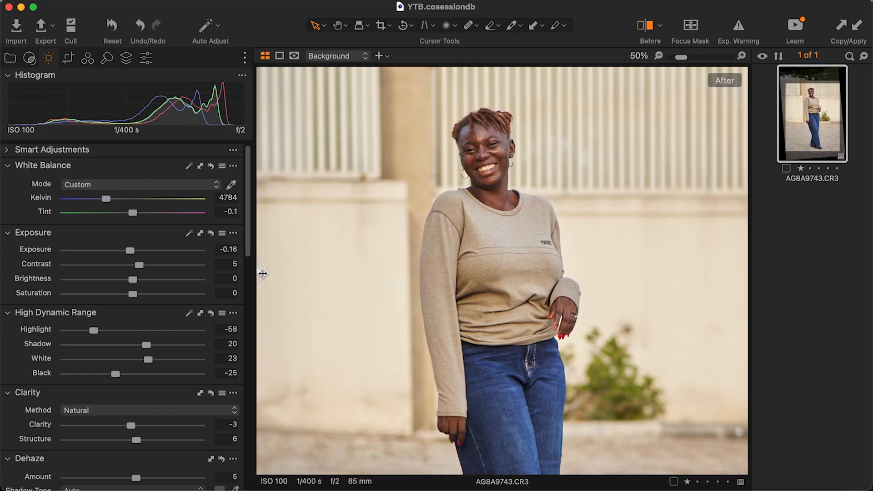
drag(262, 274, 869, 341)
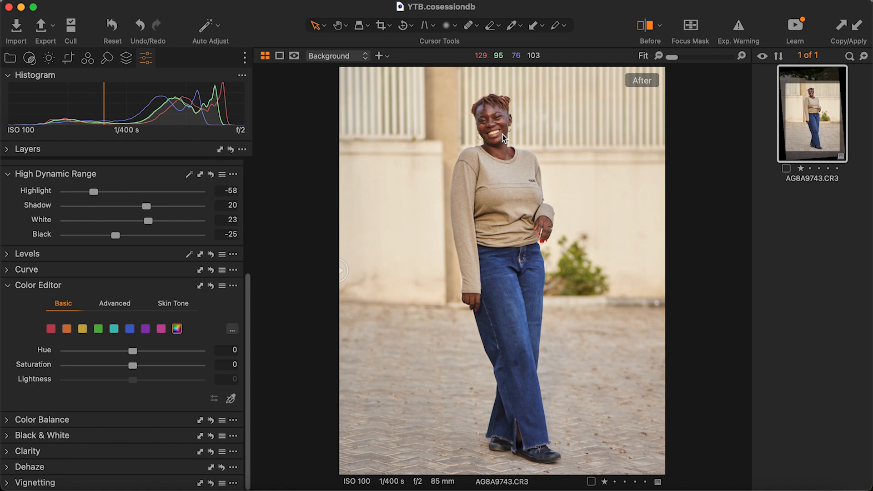
Sample the woman's forehead as the Skin Tone color in the Color Editor and extend the selected range to the color wheel's edge
click(7, 286)
scroll(42, 344, down, 2)
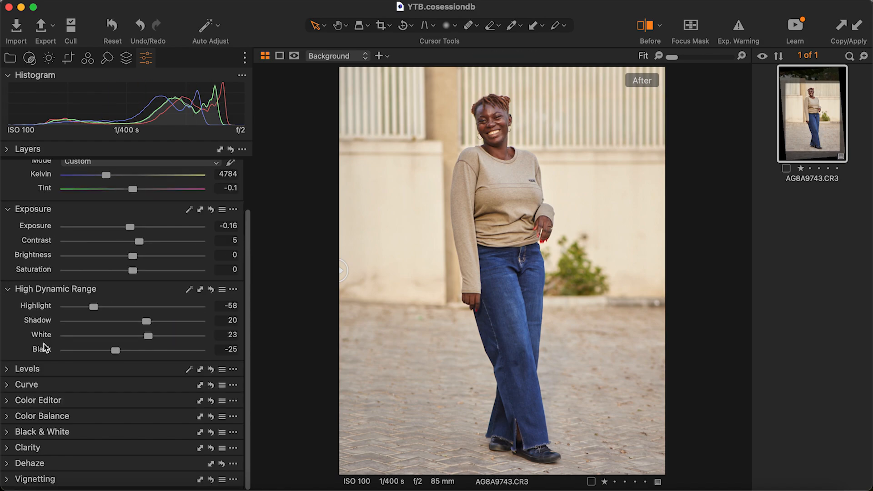
click(7, 405)
scroll(169, 435, down, 3)
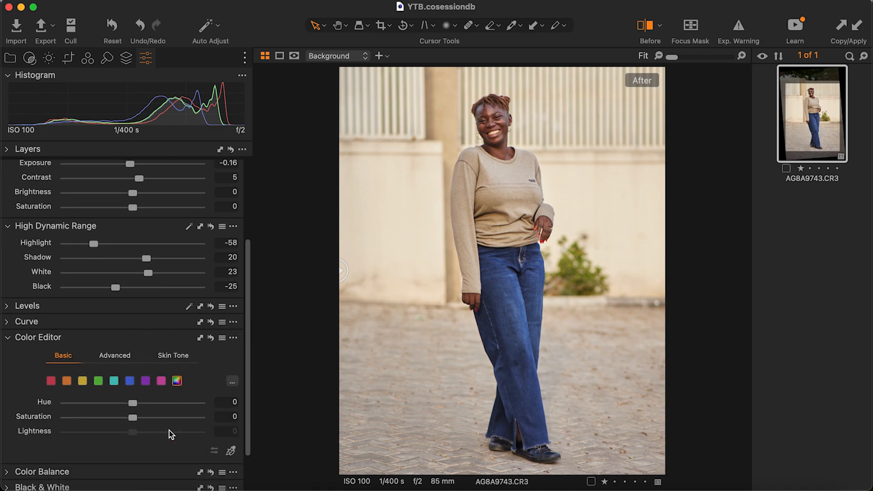
click(173, 355)
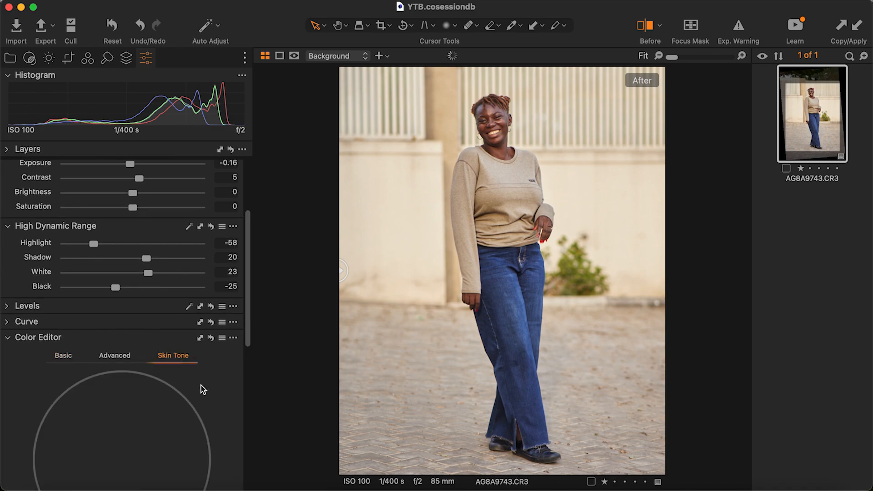
scroll(201, 385, down, 6)
scroll(201, 385, down, 1)
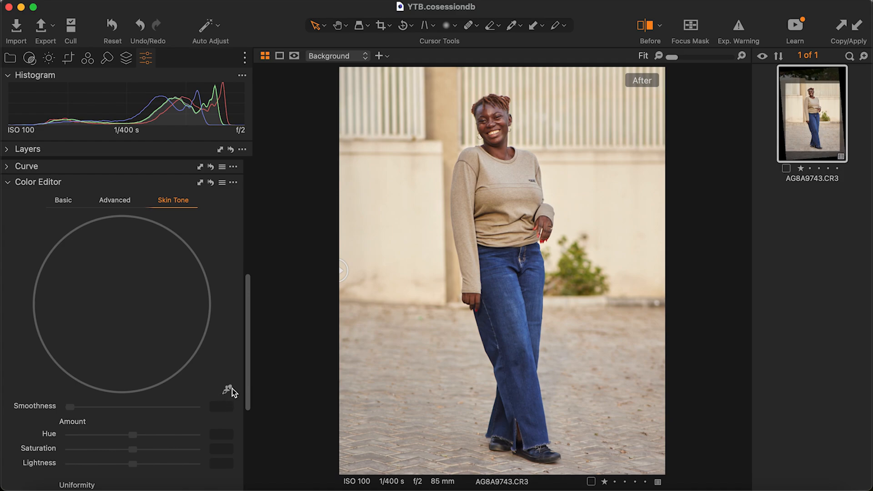
click(228, 390)
scroll(504, 108, up, 2)
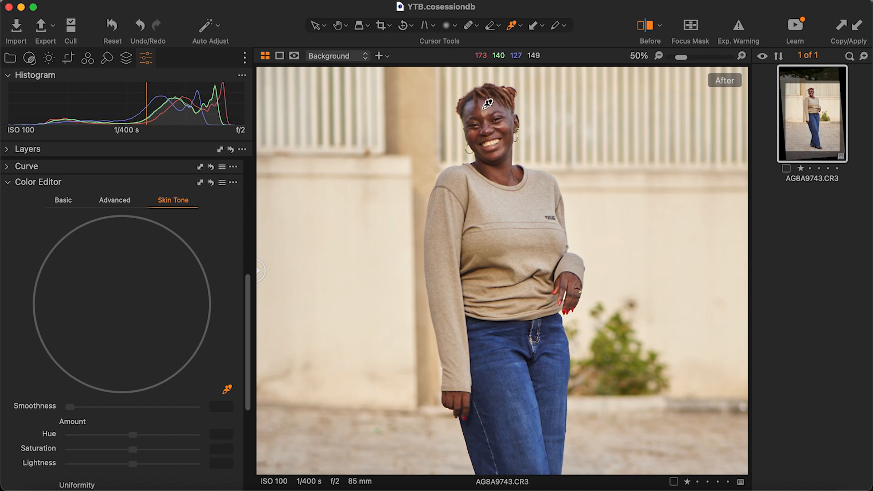
click(485, 109)
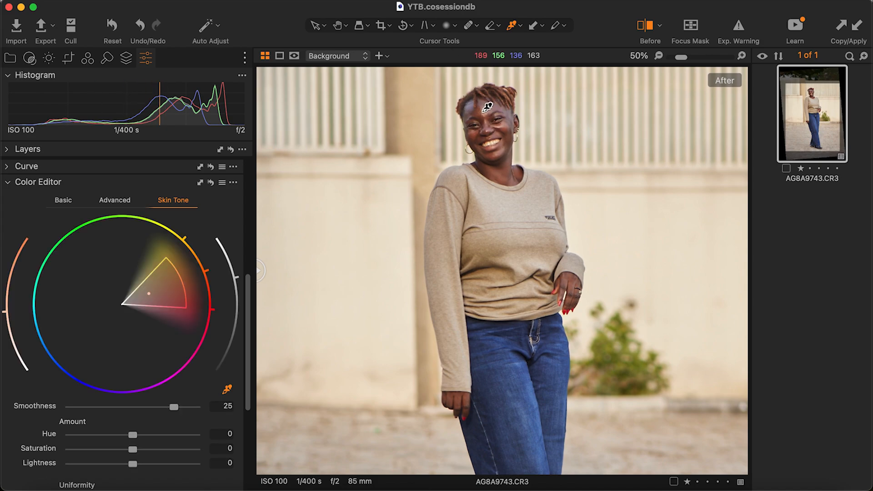
click(484, 108)
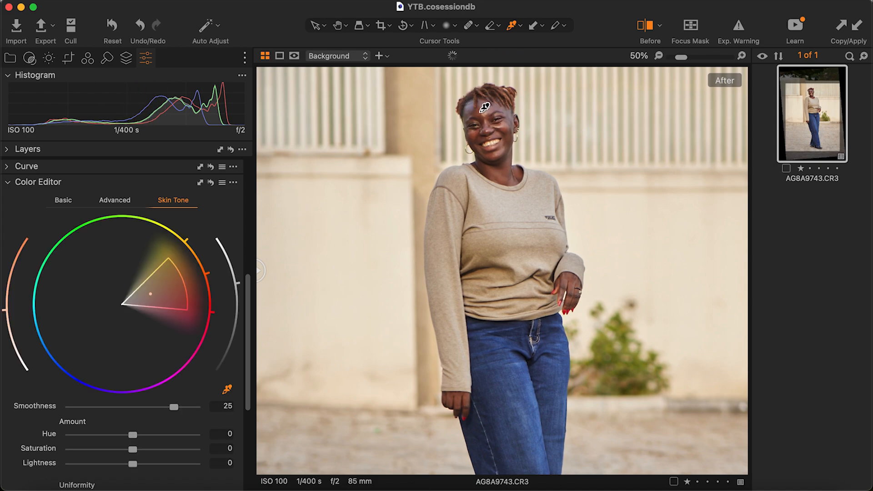
drag(183, 283, 205, 275)
Set the skin tone Amount to Hue 0.5 and Saturation 0.4, then compare with the before version
scroll(228, 290, down, 3)
scroll(200, 318, down, 2)
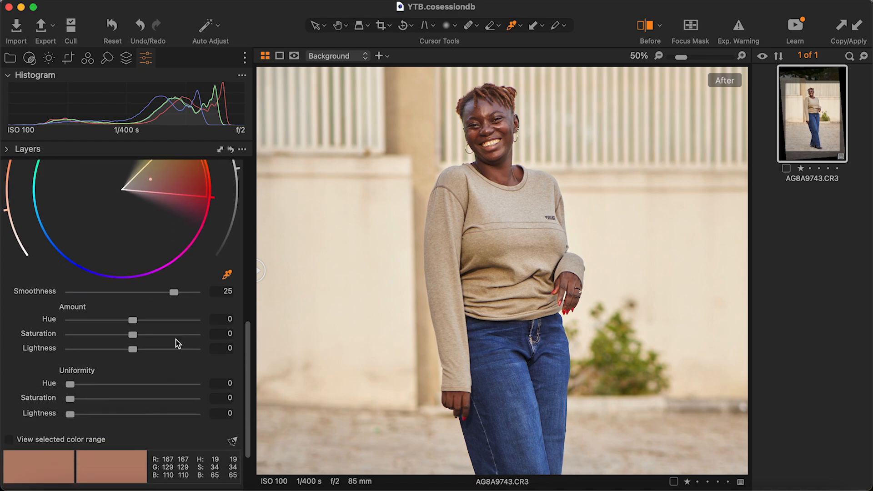
scroll(173, 343, down, 2)
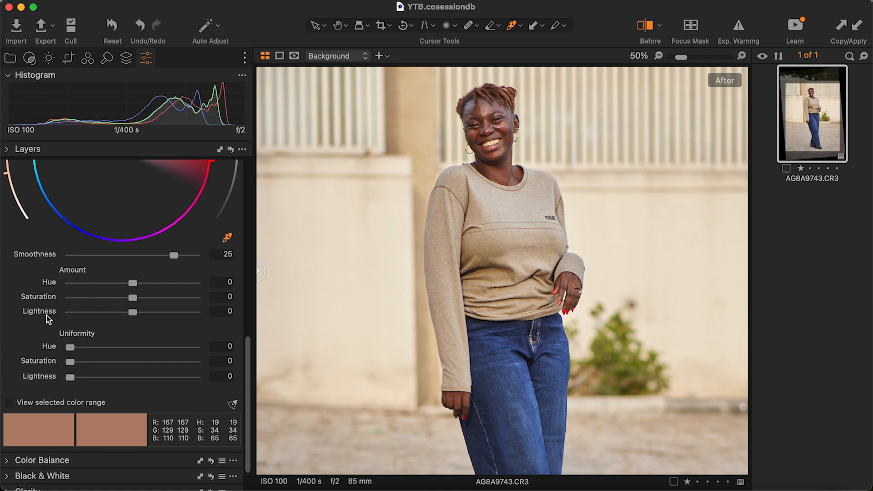
mouse_move(137, 284)
mouse_down()
mouse_move(211, 290)
mouse_move(51, 281)
mouse_move(223, 289)
mouse_move(82, 287)
mouse_move(141, 282)
mouse_up()
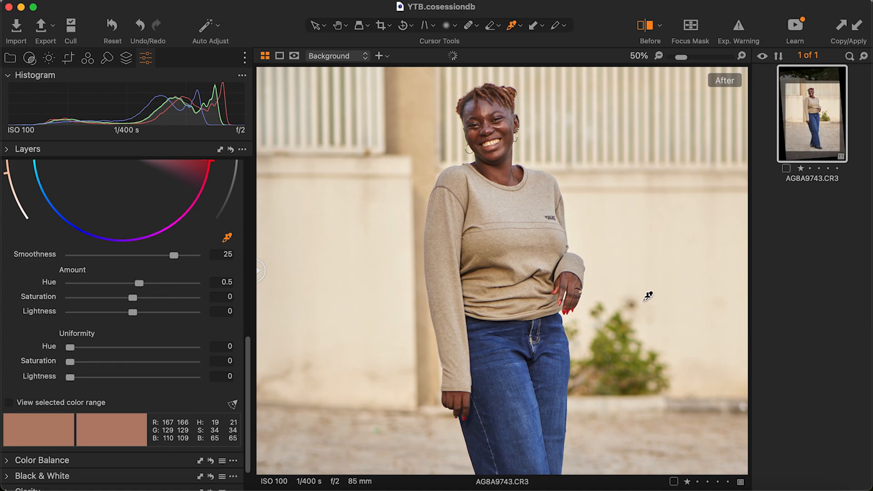
scroll(505, 253, down, 3)
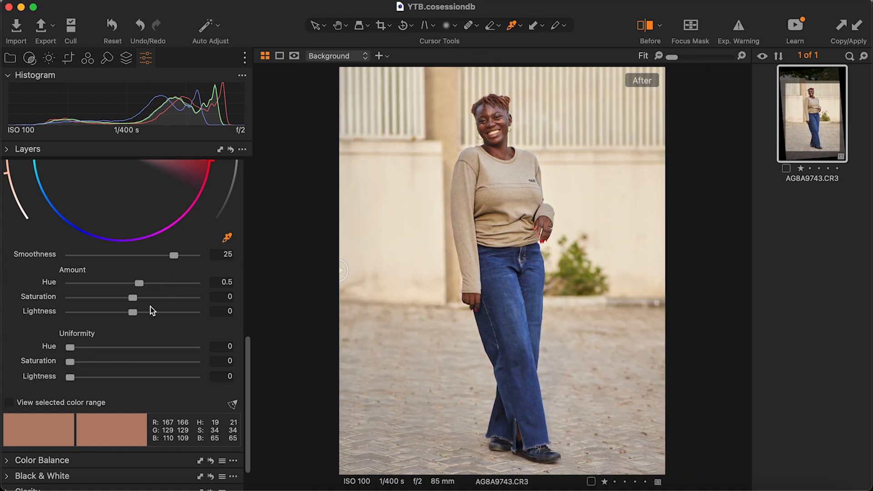
drag(135, 300, 135, 299)
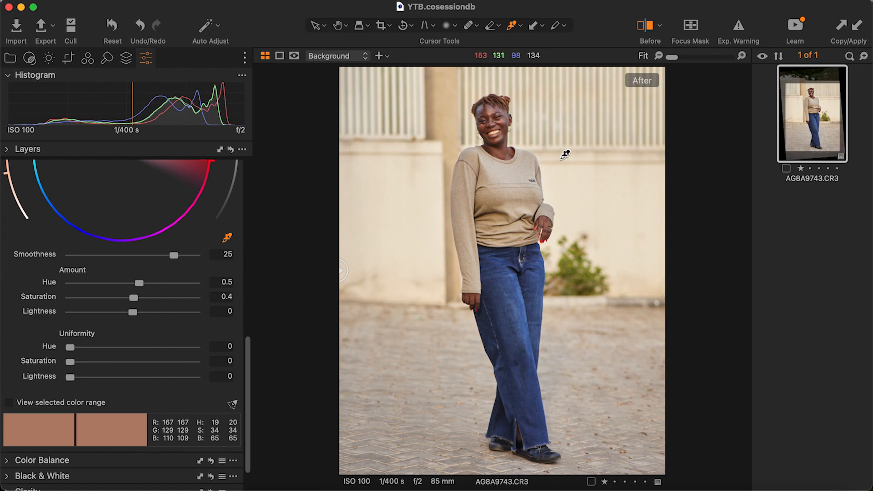
drag(342, 276, 275, 302)
Shift the Master color balance slightly toward orange-red
scroll(22, 442, down, 3)
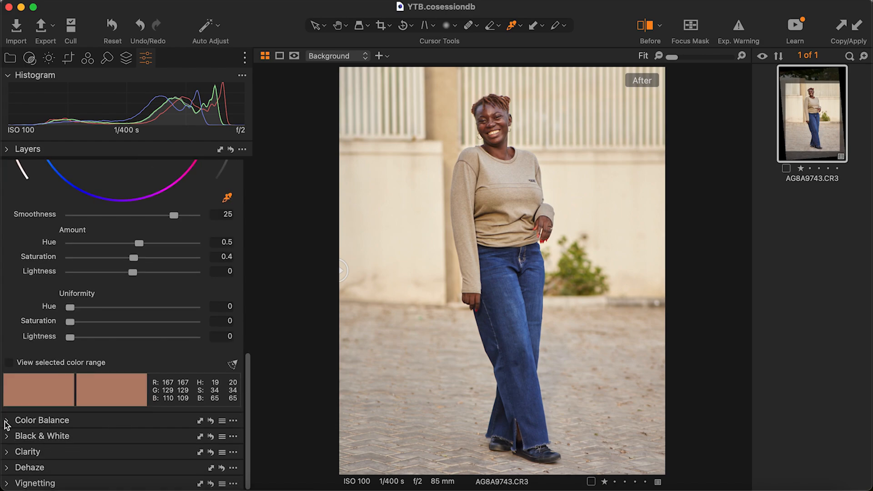
click(8, 422)
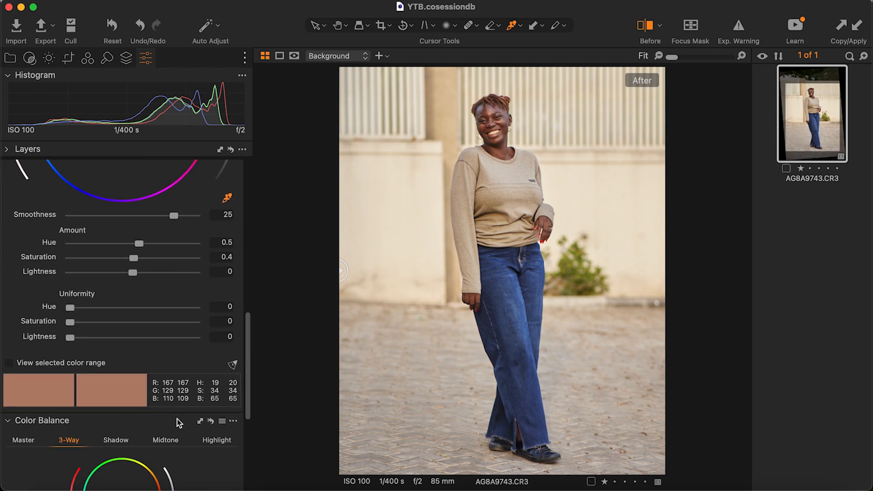
scroll(177, 419, down, 6)
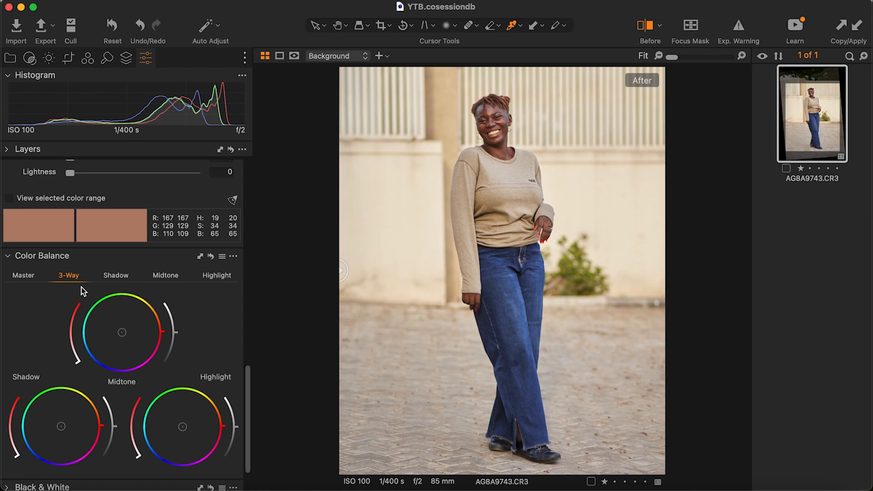
scroll(212, 316, down, 3)
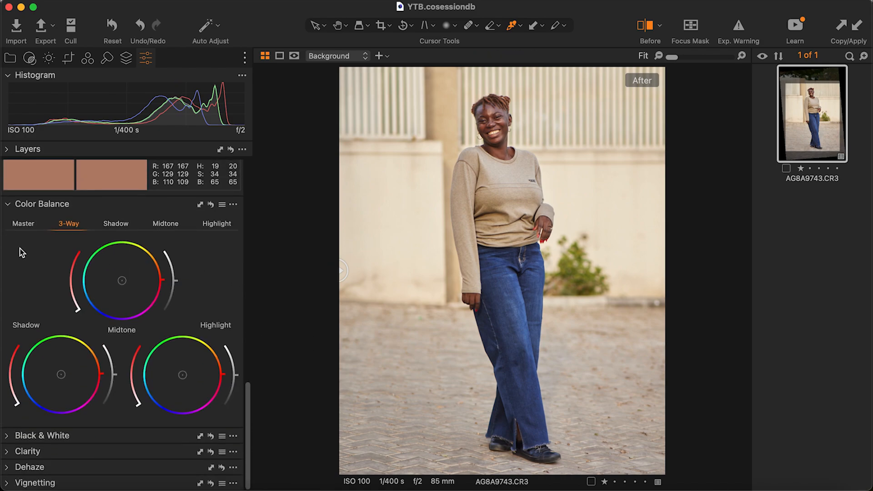
click(25, 230)
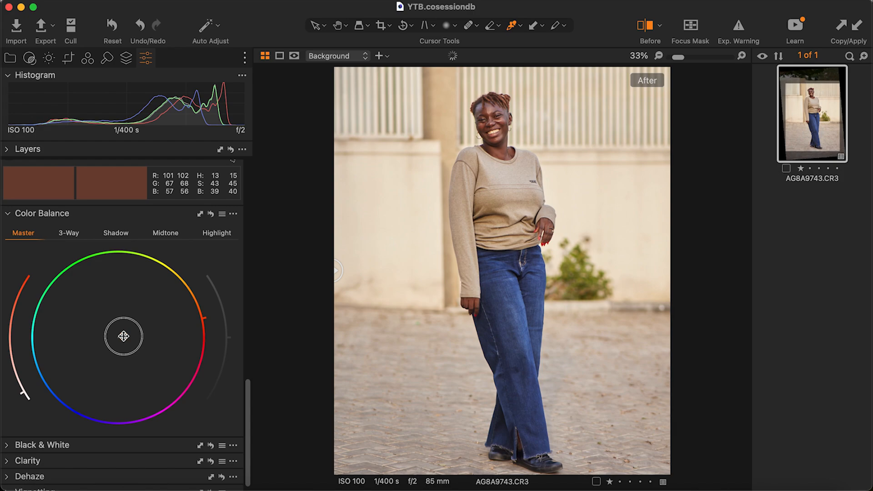
drag(123, 336, 126, 335)
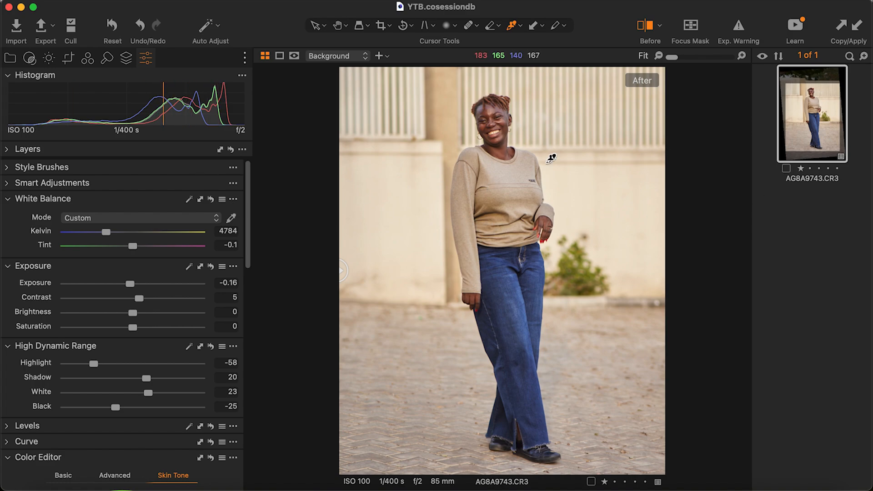
Send the edited AG8A9743.CR3 portrait to Photoshop as an uncompressed 16-bit Adobe RGB (1998) TIFF at 300 px/in and 100% scale
right_click(811, 124)
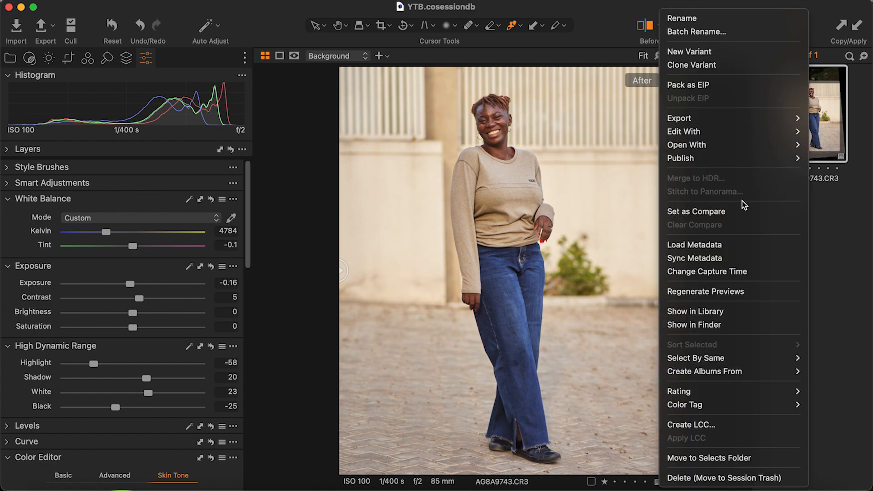
mouse_move(686, 131)
click(610, 131)
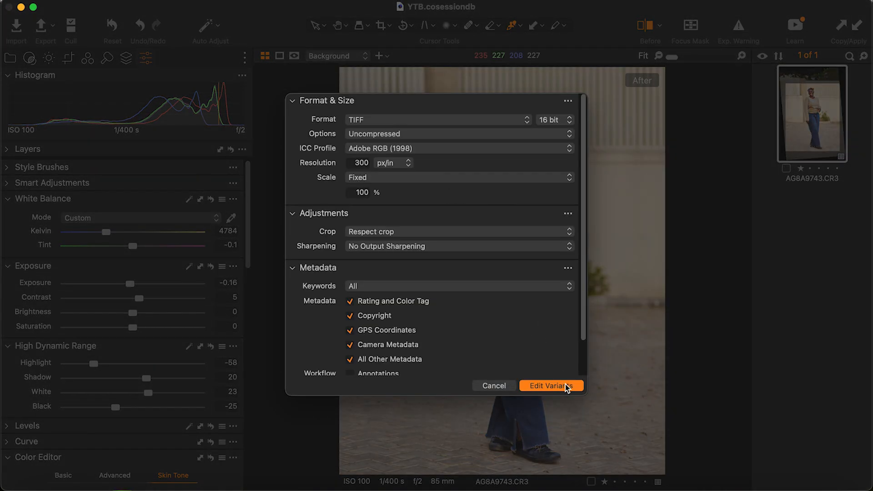
click(567, 387)
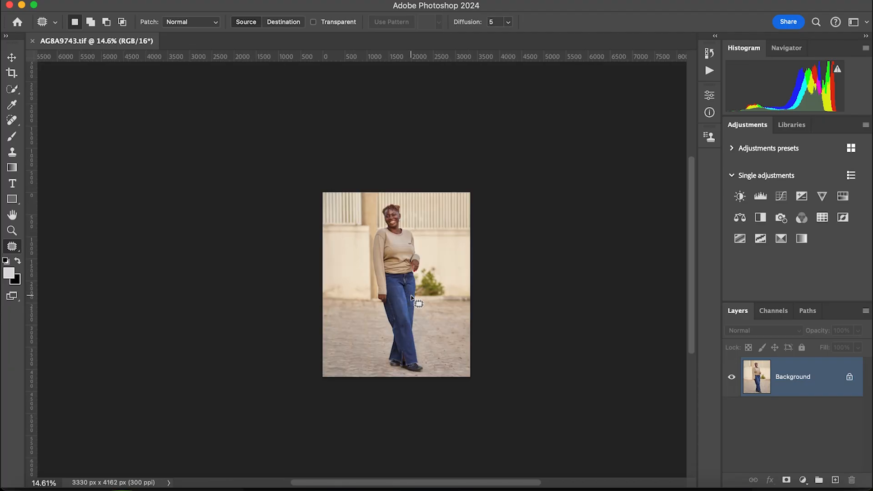
Duplicate the Background layer and open the copy in the Camera Raw Filter
scroll(411, 298, up, 3)
scroll(500, 295, left, 3)
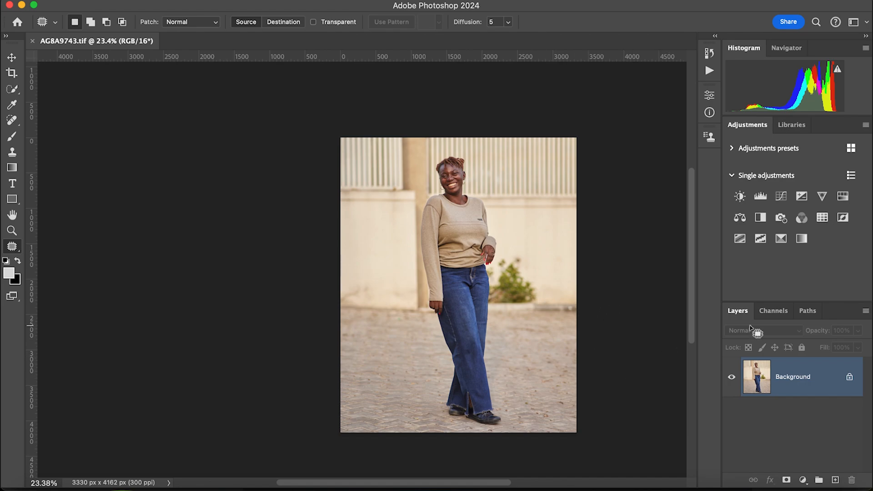
drag(795, 377, 835, 479)
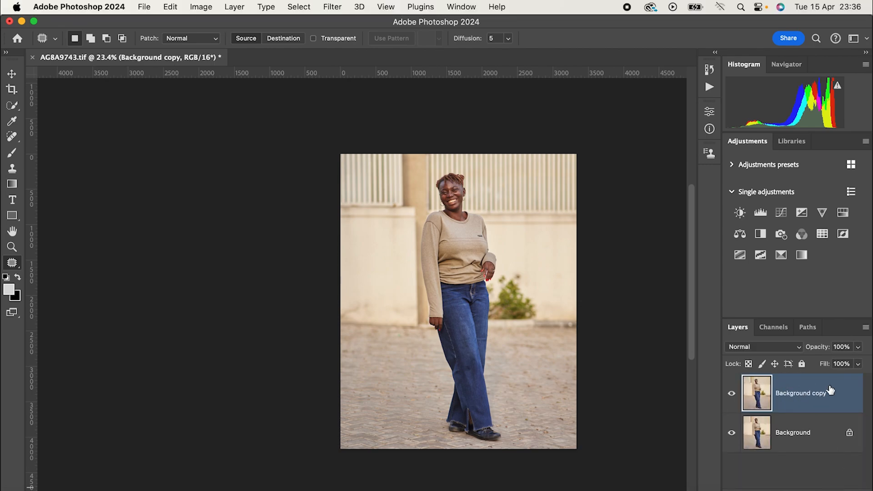
click(332, 7)
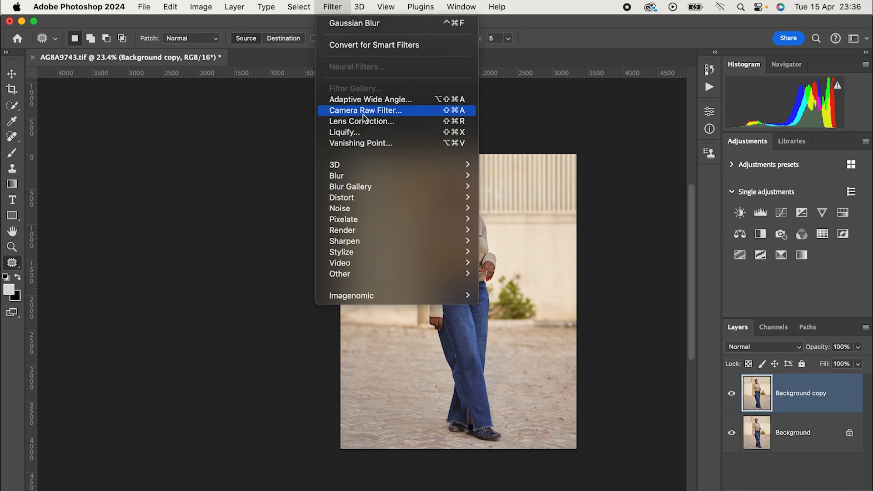
click(376, 111)
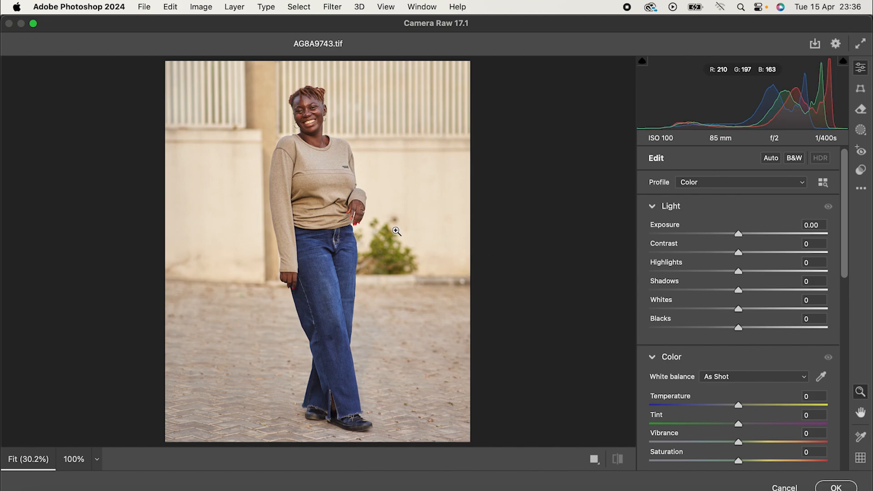
Create a mask that selects the background behind the woman
scroll(397, 232, up, 5)
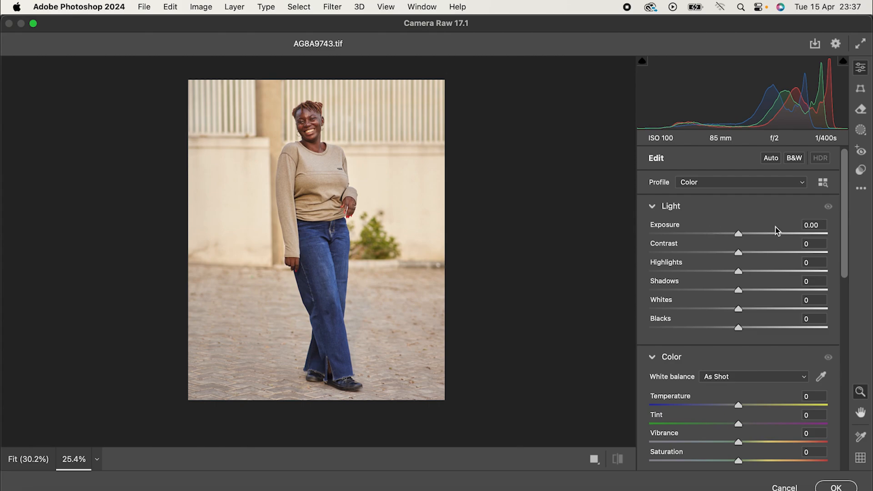
click(861, 132)
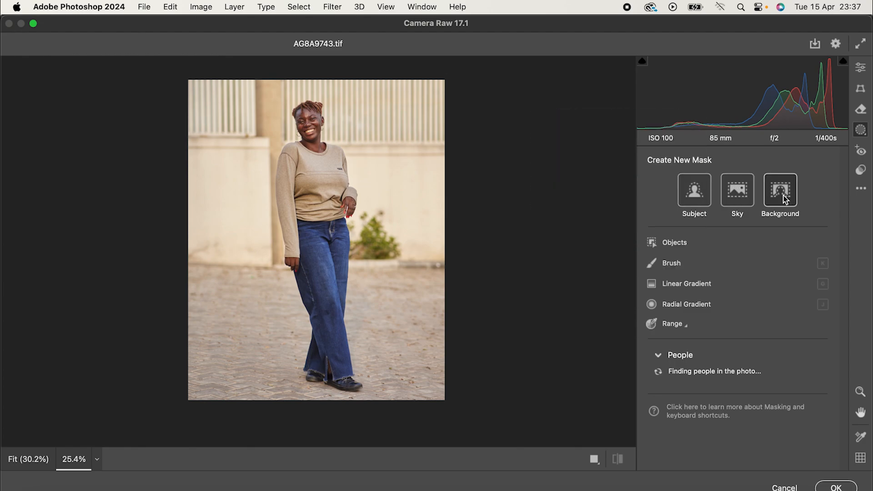
mouse_move(784, 198)
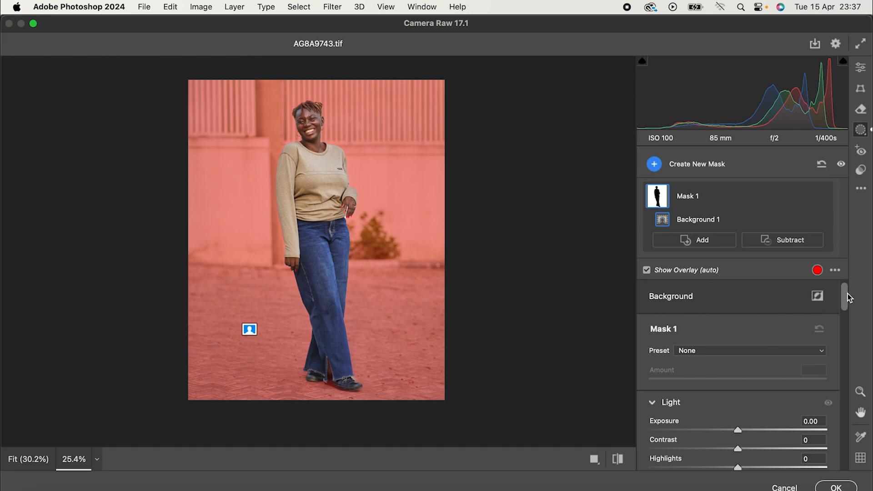
Cool the background mask by setting Temperature to -23, then compare with the default settings
drag(847, 296, 844, 338)
click(619, 460)
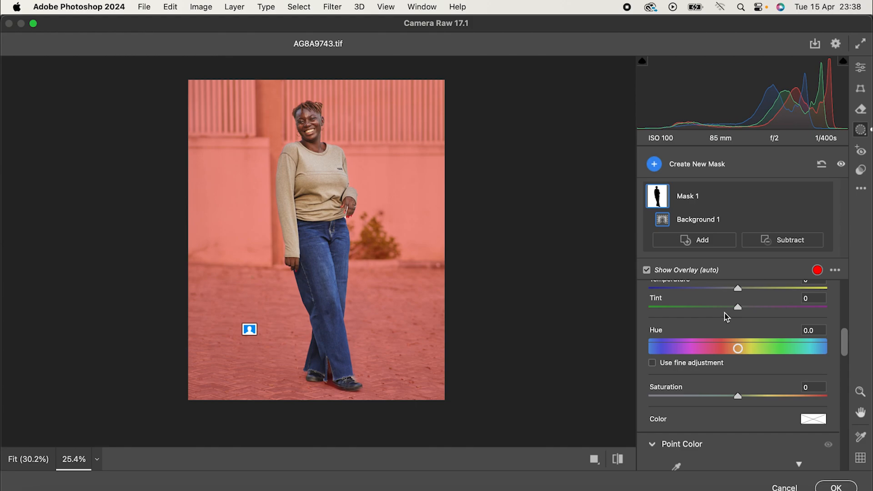
scroll(724, 313, up, 1)
scroll(697, 286, up, 4)
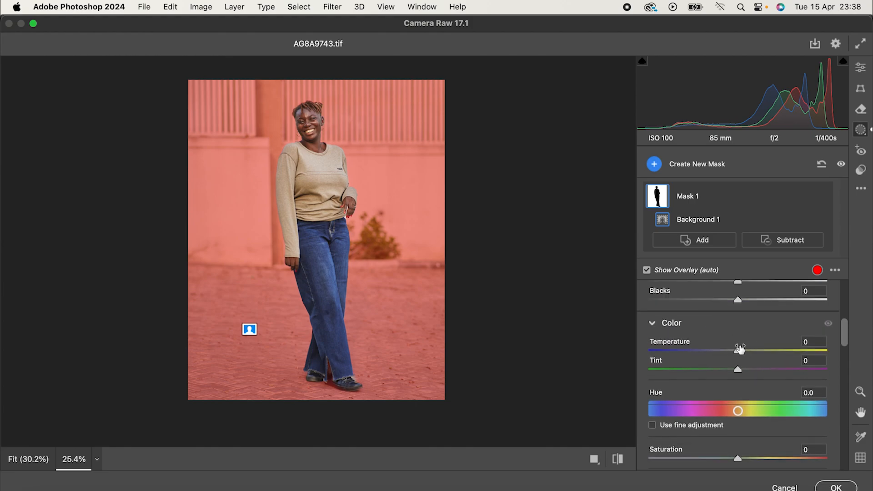
drag(739, 350, 717, 353)
scroll(718, 352, down, 1)
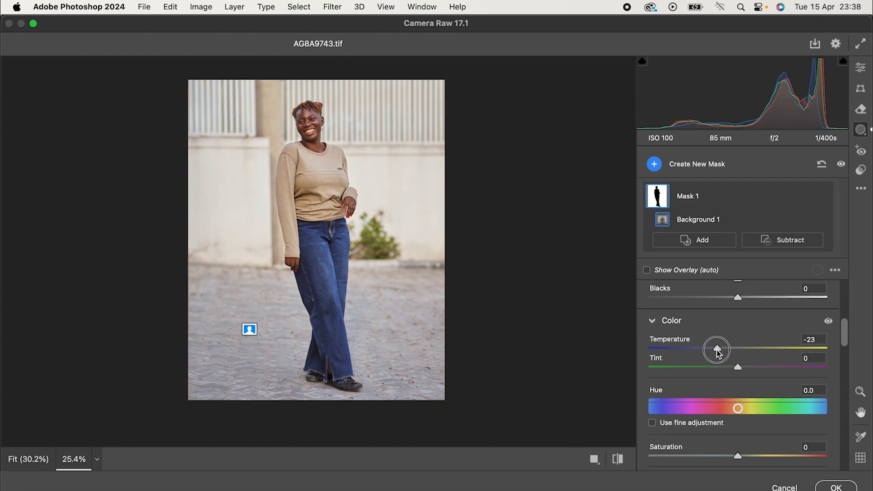
click(618, 458)
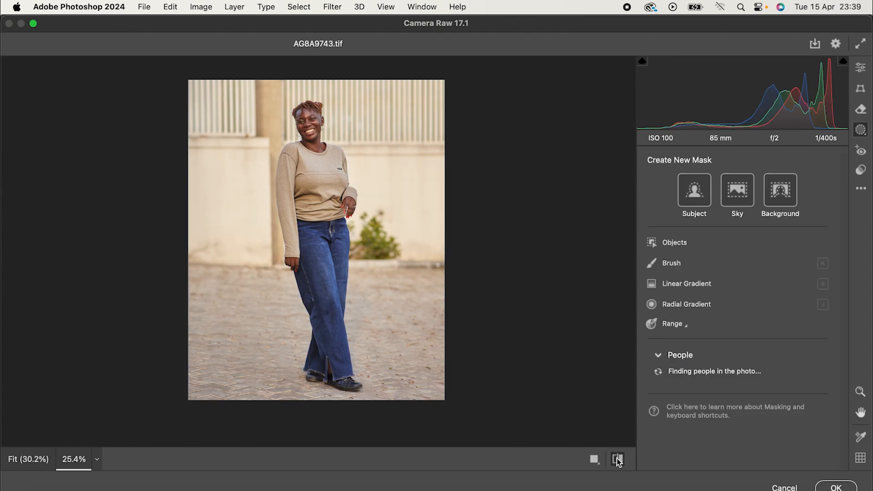
click(618, 459)
click(618, 458)
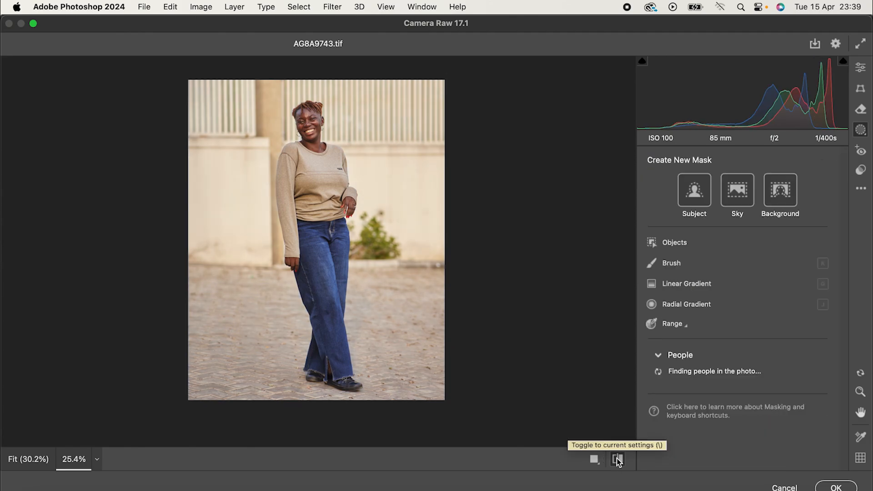
click(617, 458)
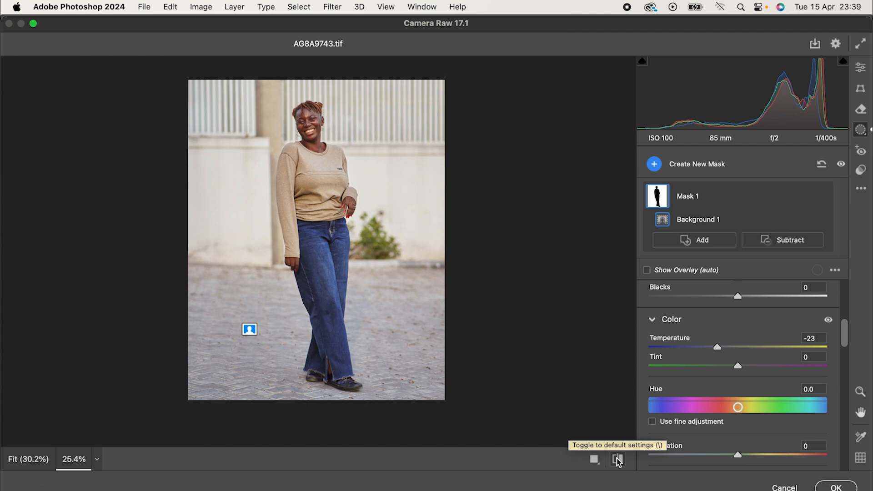
Set the background mask's Shadows to -22, Blacks to -15 and Whites to +5
drag(849, 330, 848, 305)
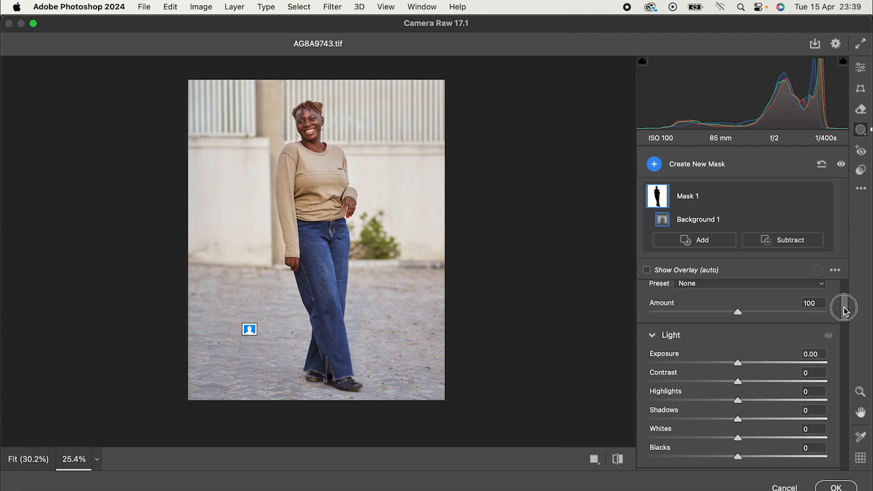
drag(738, 419, 720, 421)
drag(842, 309, 842, 320)
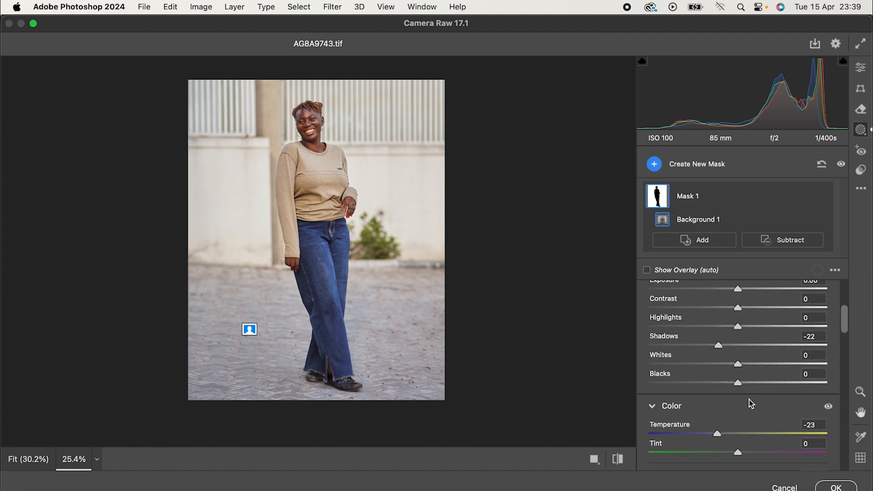
drag(739, 383, 726, 384)
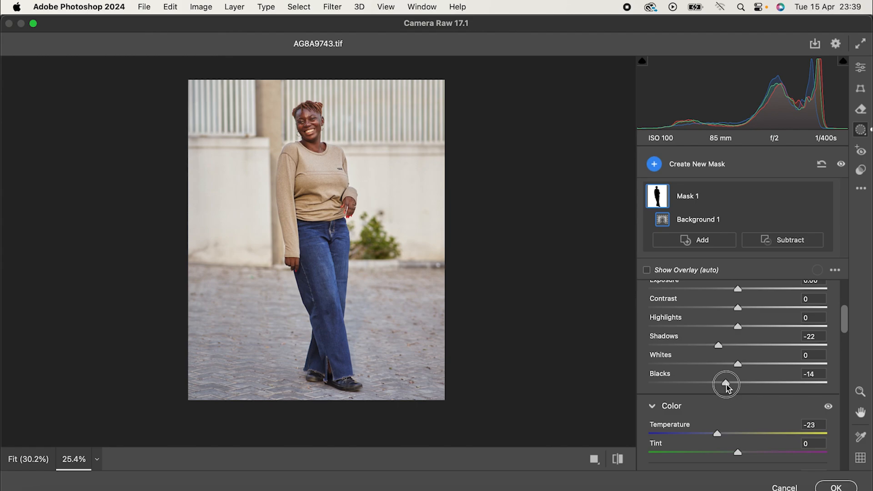
drag(726, 383, 744, 362)
scroll(728, 373, down, 1)
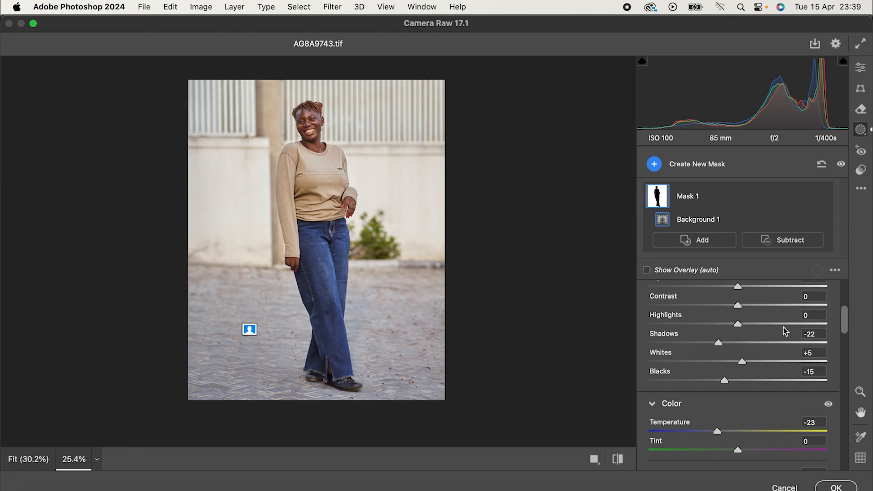
Darken the background mask to an Exposure of -0.30, then compare with the default settings
scroll(767, 317, up, 2)
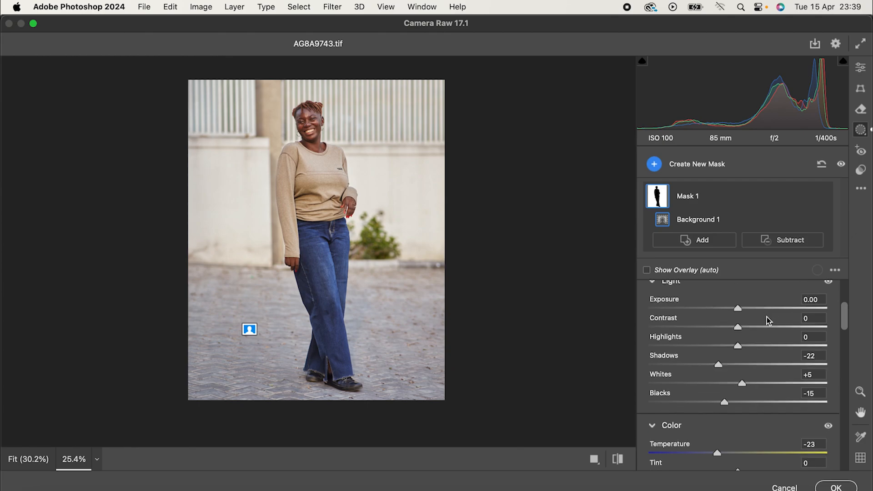
drag(738, 313, 733, 317)
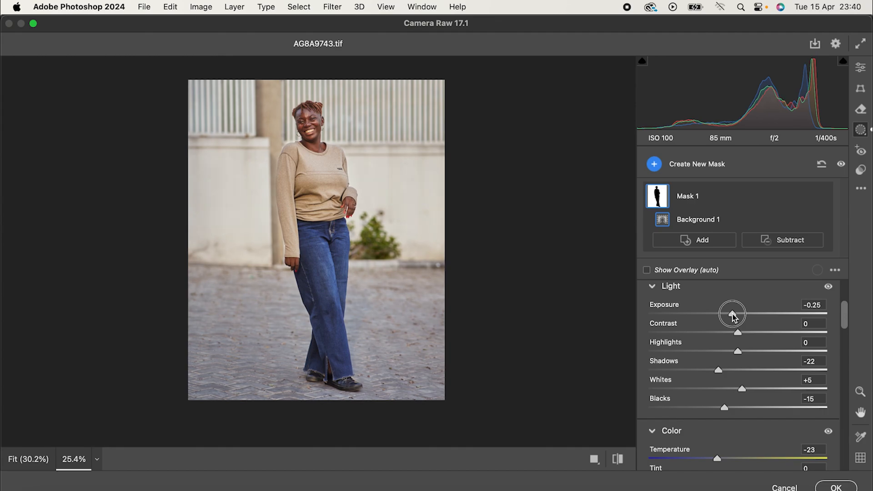
drag(733, 314, 732, 316)
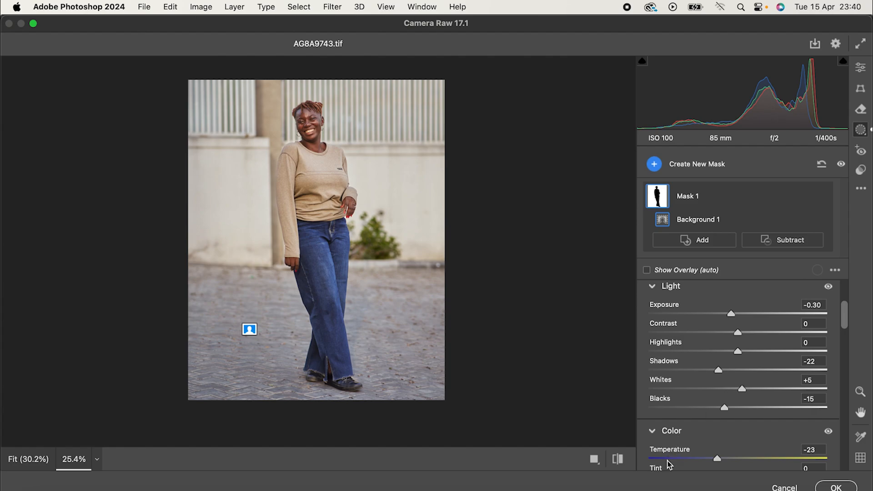
click(619, 460)
click(619, 460)
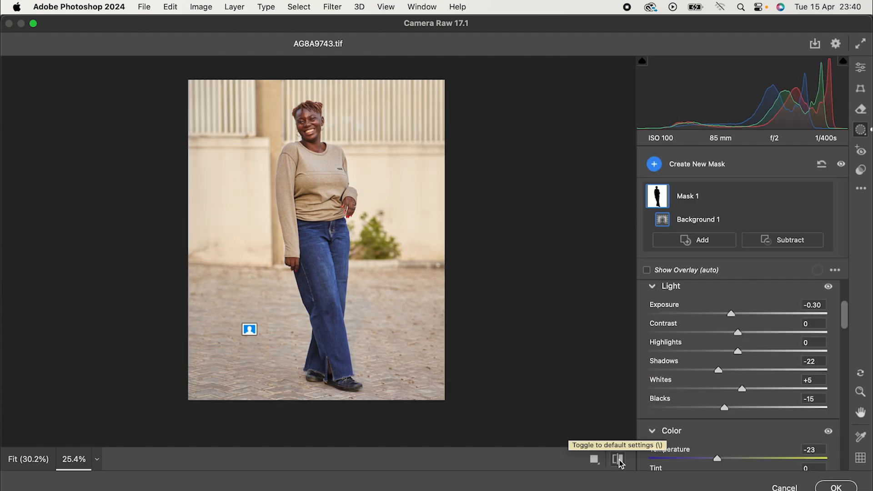
click(619, 461)
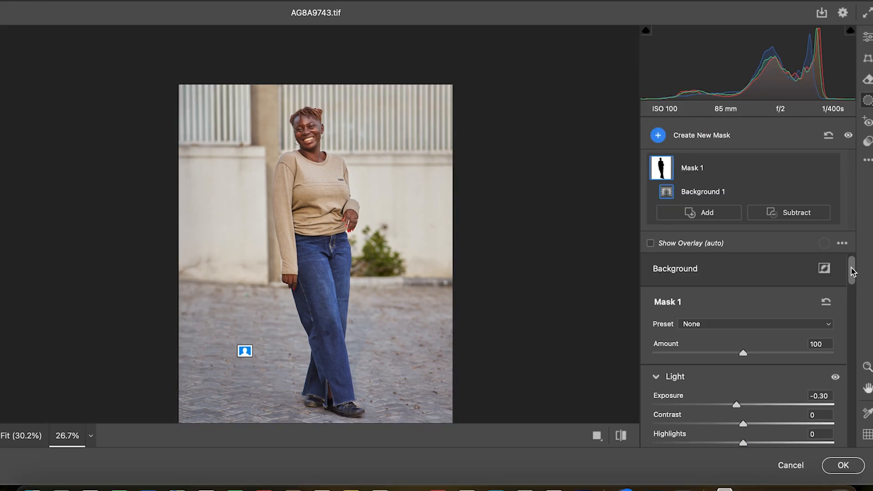
Create a second mask covering the entire person
mouse_move(852, 272)
mouse_down()
mouse_move(855, 334)
mouse_move(855, 269)
mouse_up()
scroll(831, 260, down, 2)
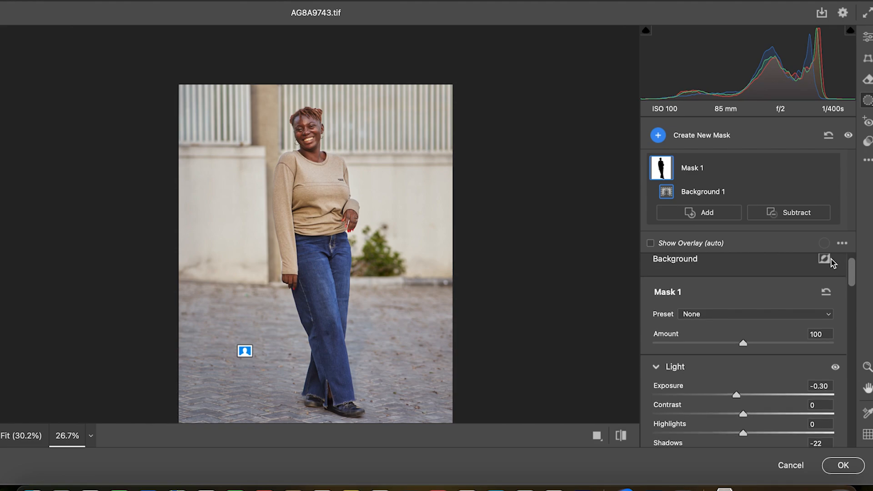
click(703, 136)
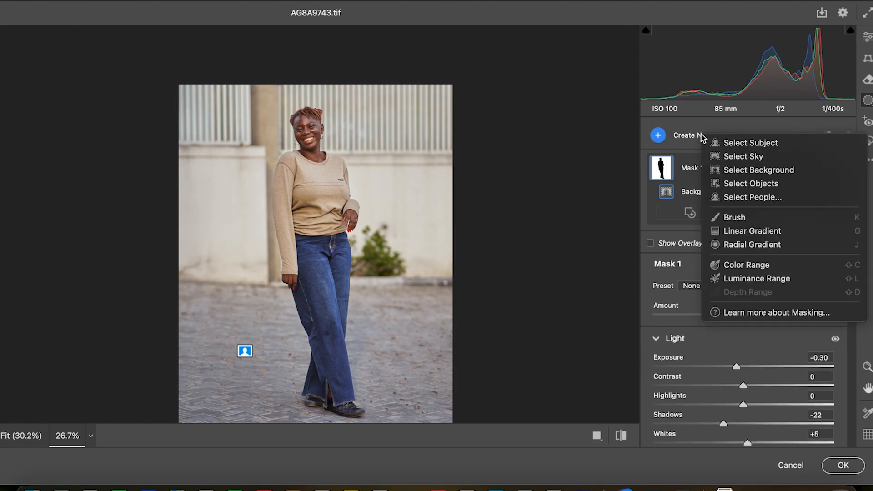
click(744, 198)
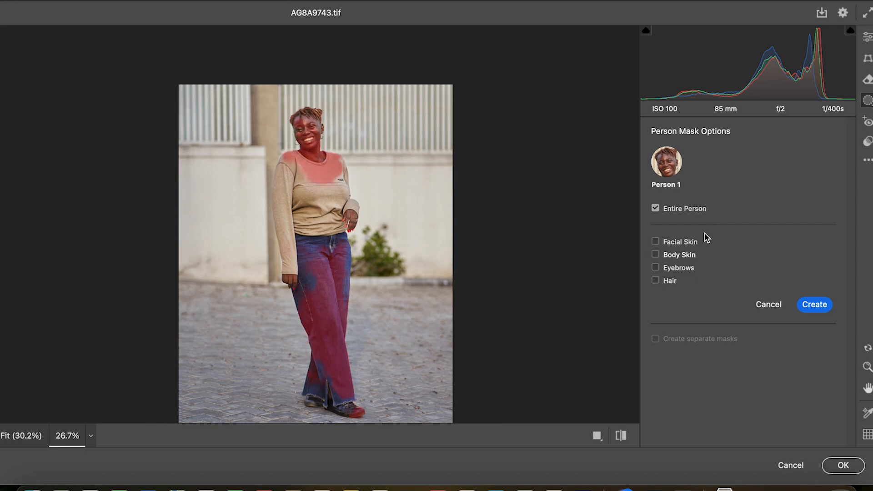
click(825, 305)
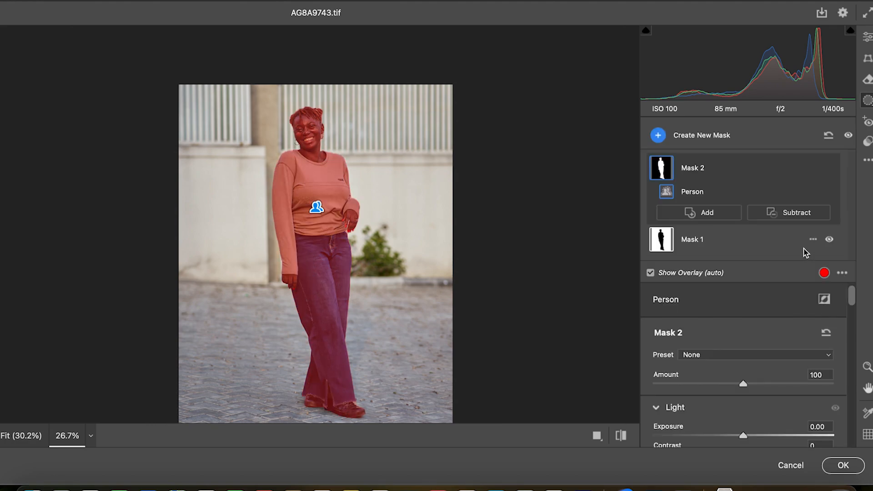
Set the person mask's Blacks to -10 and Whites to +2
scroll(770, 386, down, 5)
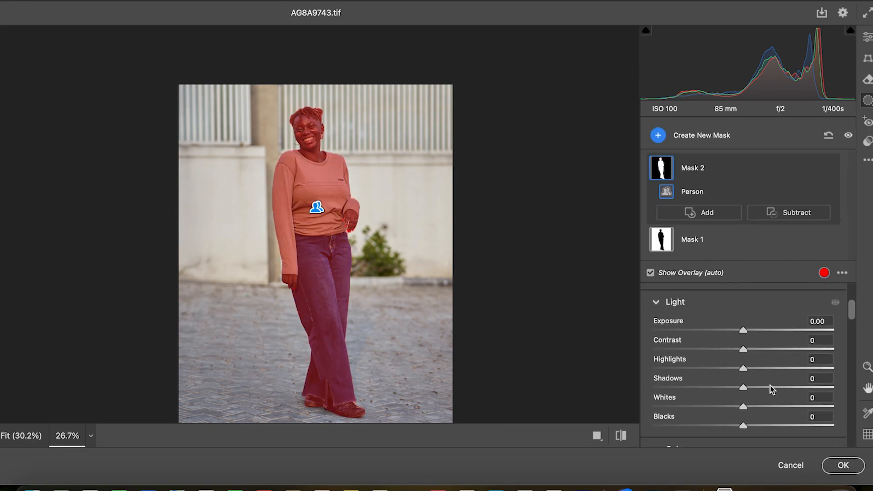
scroll(781, 373, down, 2)
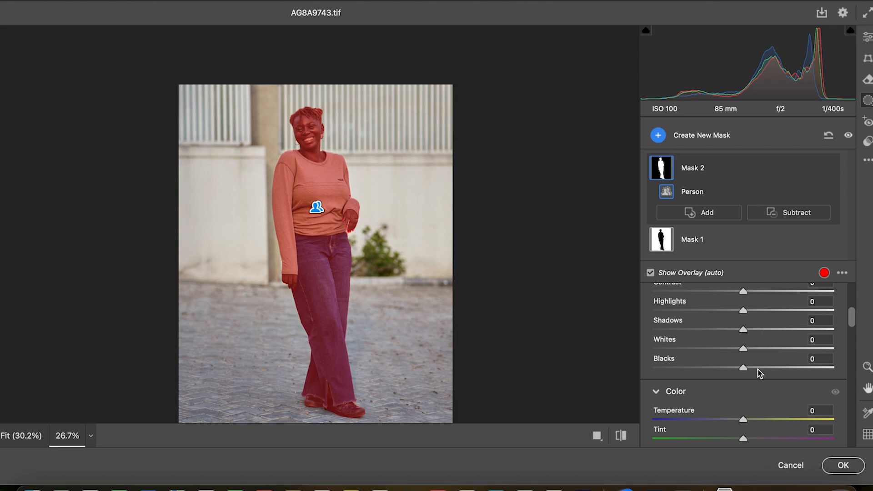
drag(744, 369, 734, 369)
drag(744, 348, 747, 348)
scroll(428, 300, down, 2)
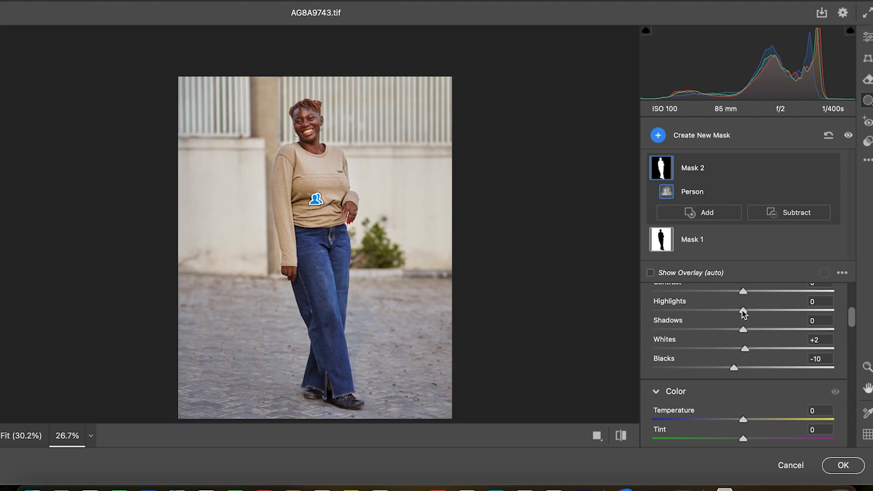
Set the person mask's Highlights to +4 and Shadows to -5, then compare with the default settings
drag(744, 313, 741, 332)
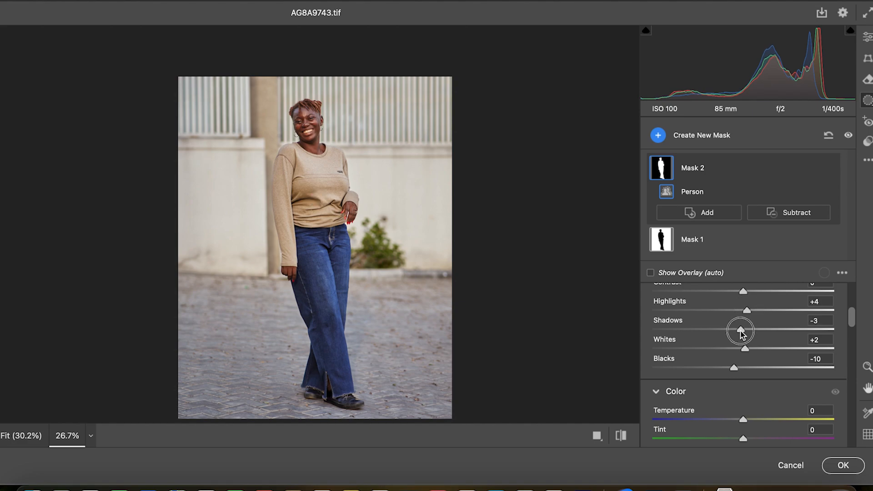
drag(740, 331, 739, 331)
click(621, 436)
click(621, 436)
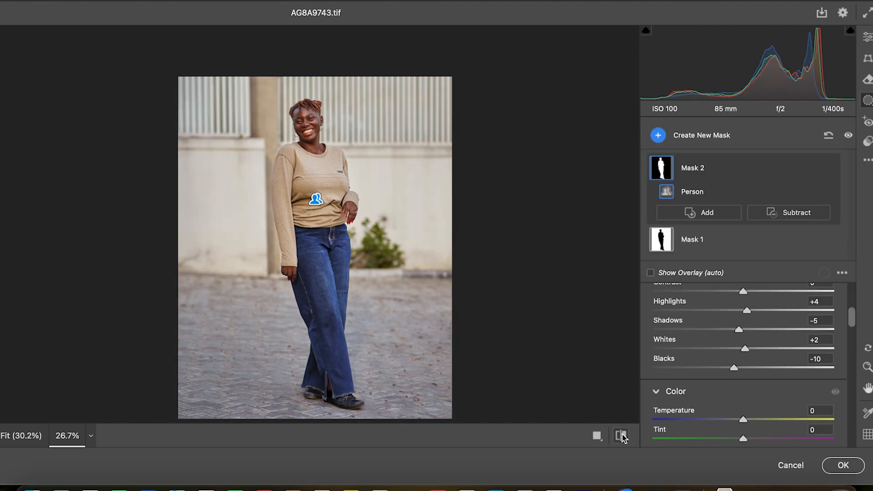
click(621, 436)
click(622, 436)
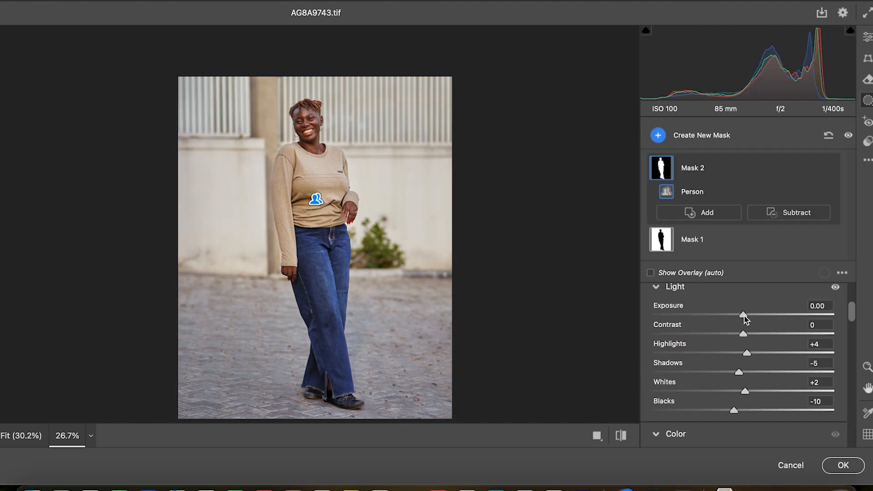
Raise the person mask's Exposure slightly, to about +0.10
drag(745, 314, 747, 315)
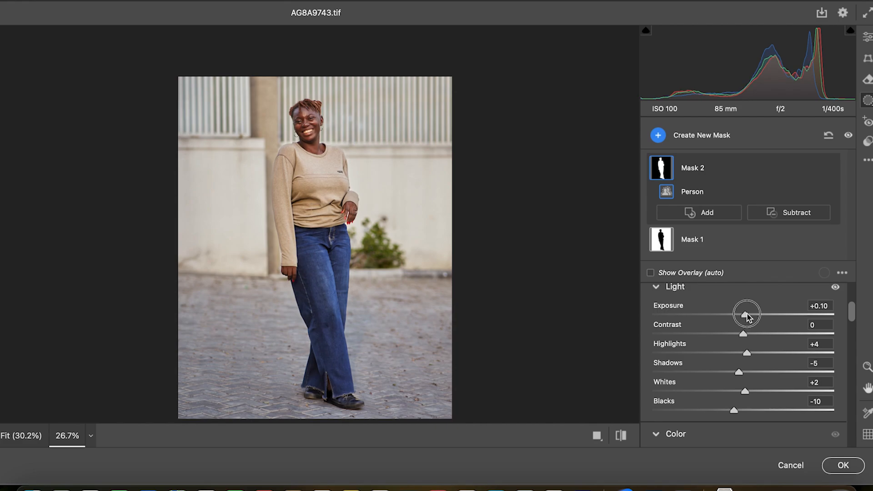
drag(748, 314, 749, 315)
Create a radial gradient mask around the standing woman and shorten it to a tall ellipse from above her head to her ankles
click(702, 137)
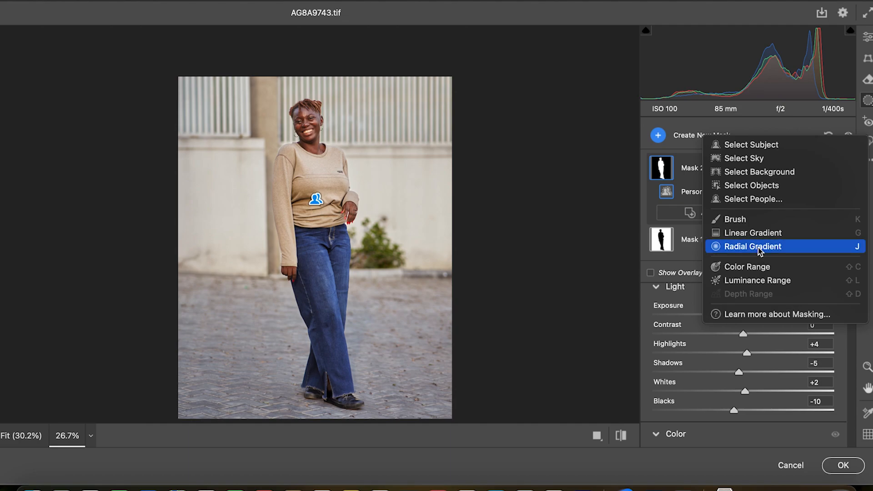
click(746, 246)
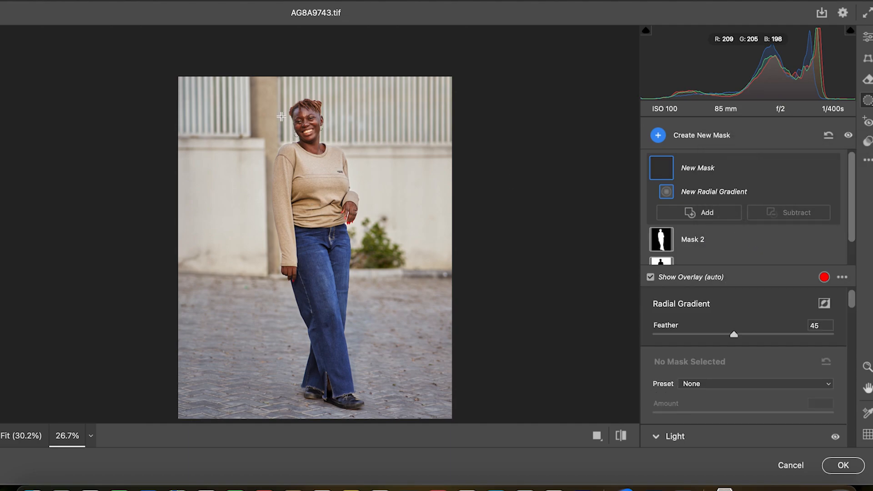
drag(276, 106, 330, 251)
drag(307, 119, 343, 229)
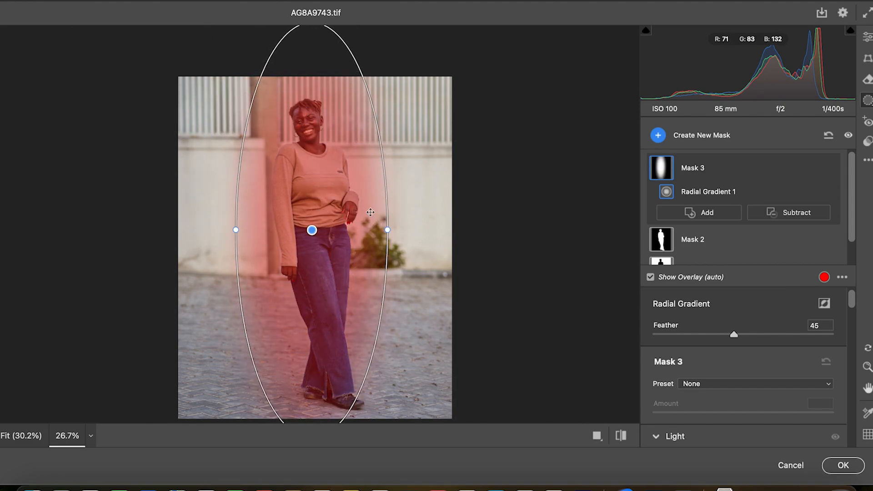
scroll(378, 255, down, 1)
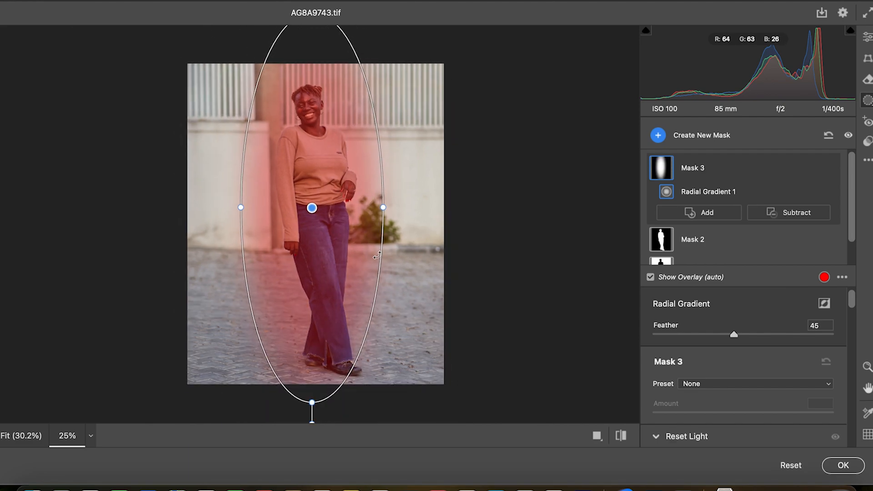
drag(312, 403, 312, 355)
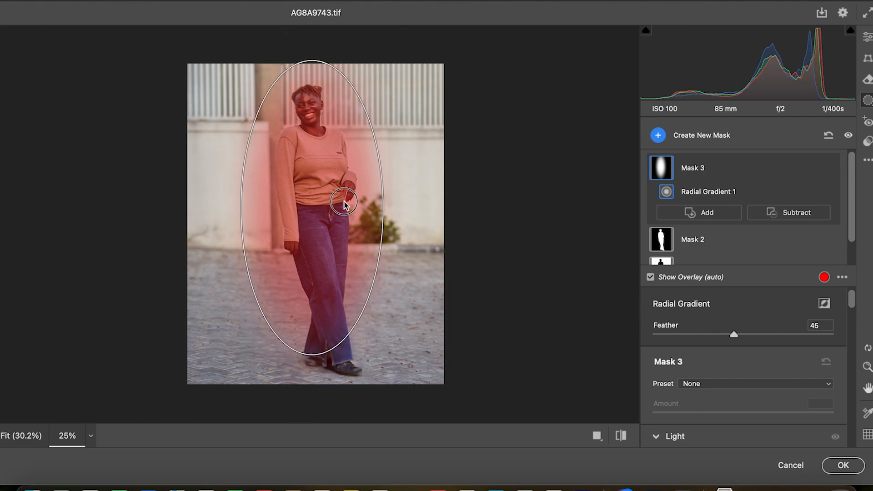
drag(346, 204, 343, 205)
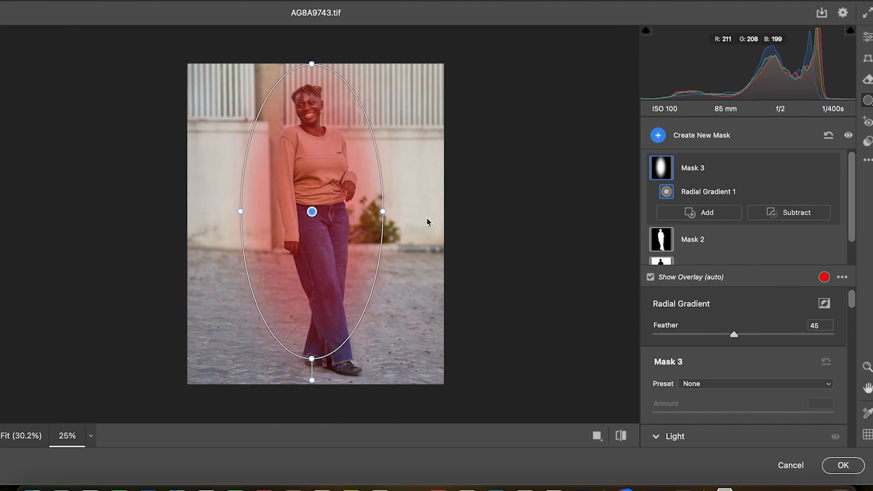
Invert the radial gradient so it affects the surroundings, then stretch it above the photo's upper edge and tilt it slightly along her pose
click(825, 305)
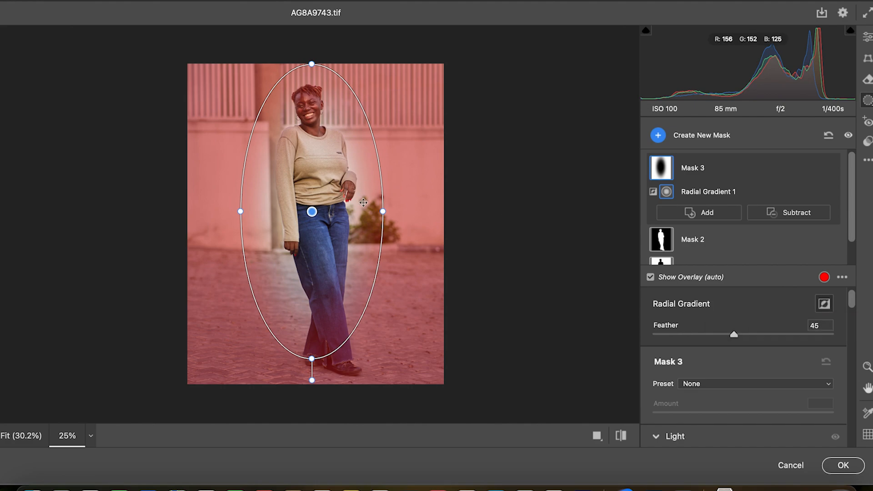
drag(311, 64, 309, 51)
drag(342, 165, 337, 143)
drag(308, 369, 320, 371)
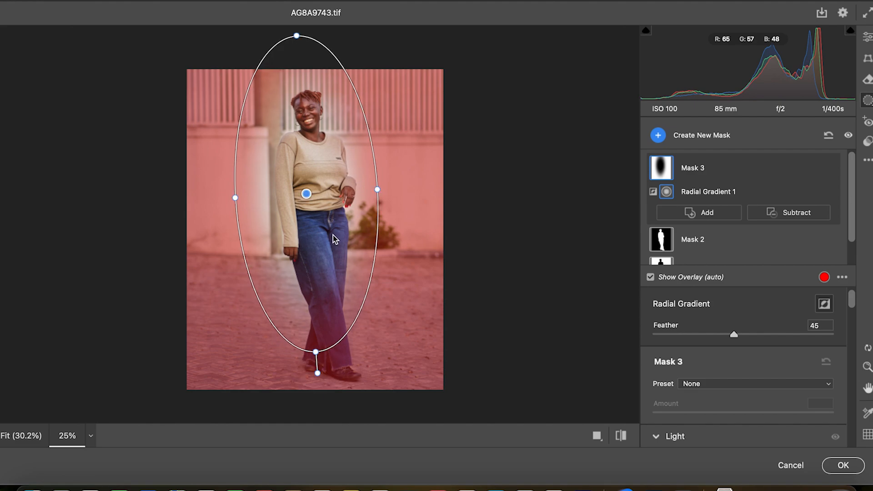
drag(333, 234, 335, 234)
scroll(334, 234, up, 1)
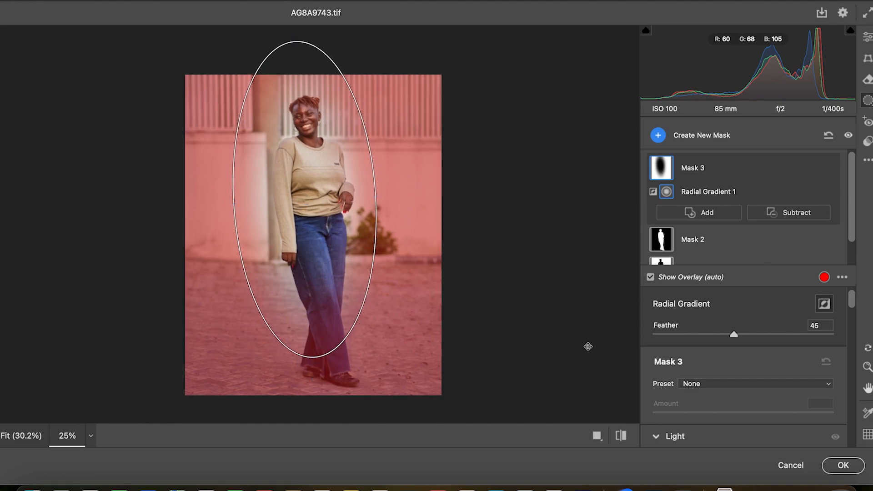
scroll(737, 339, down, 1)
scroll(788, 335, up, 1)
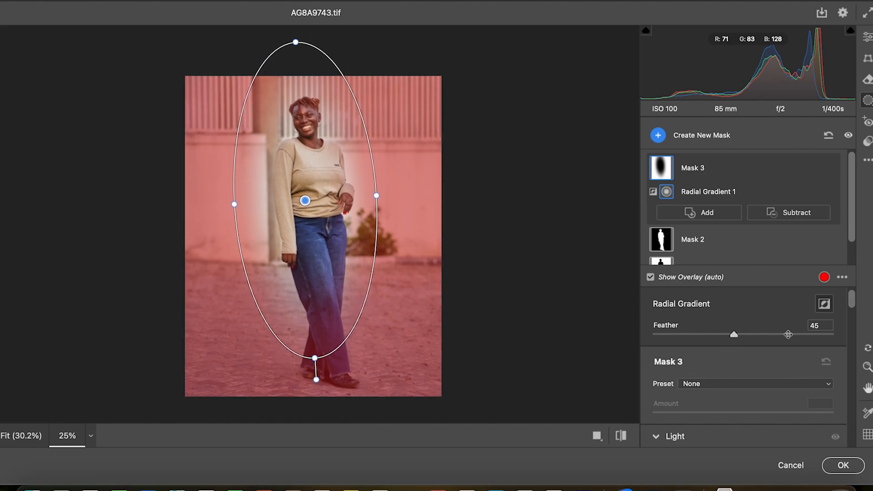
scroll(852, 221, down, 1)
scroll(852, 222, down, 2)
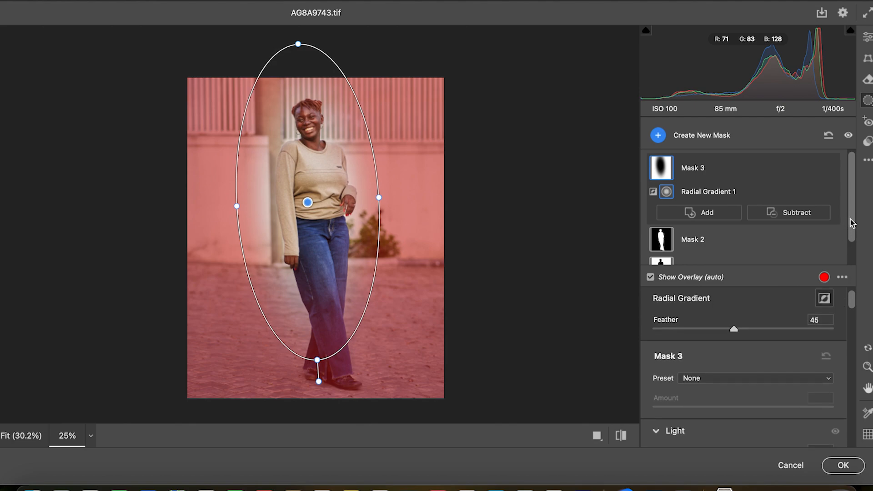
scroll(854, 212, up, 1)
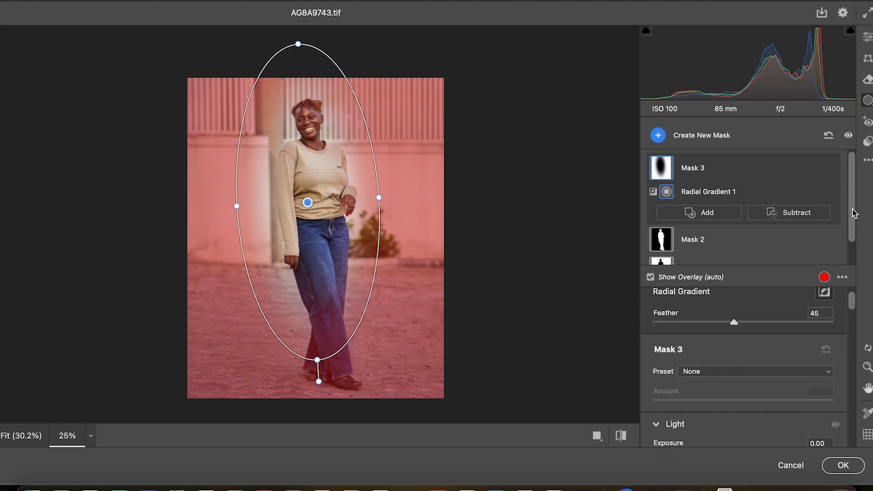
Set the inverted radial mask's Exposure to -0.45, Blacks to -9 and Whites to +6, then compare with the default settings
drag(852, 212, 852, 235)
drag(852, 302, 851, 321)
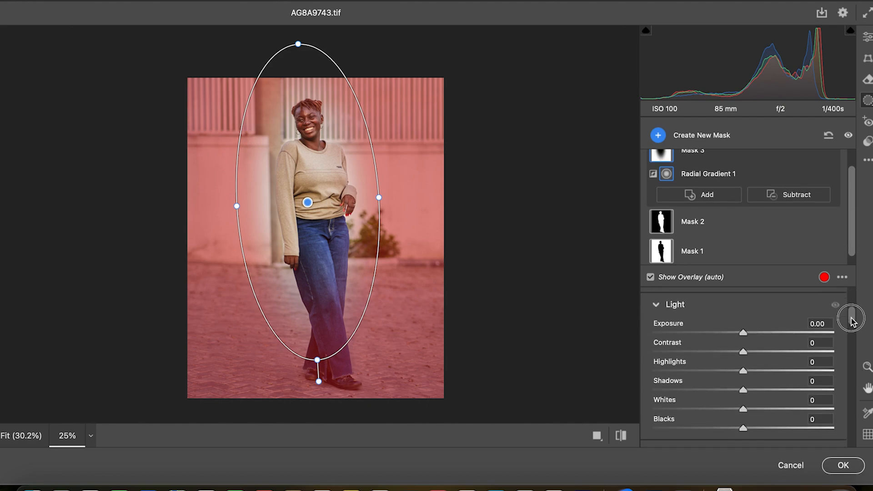
drag(744, 336, 733, 335)
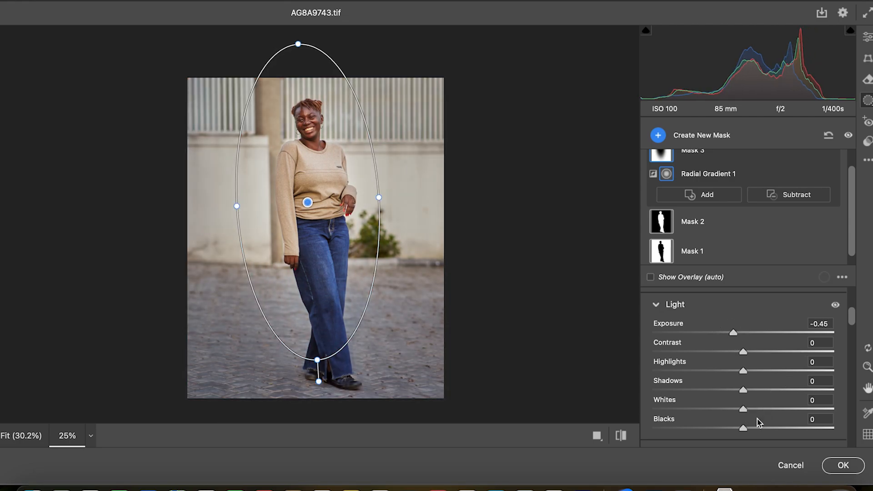
drag(743, 430, 752, 410)
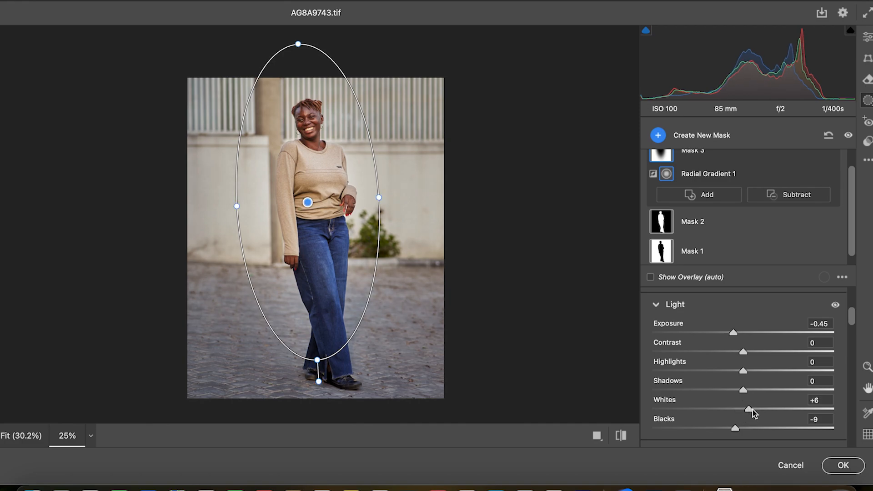
click(621, 435)
click(622, 435)
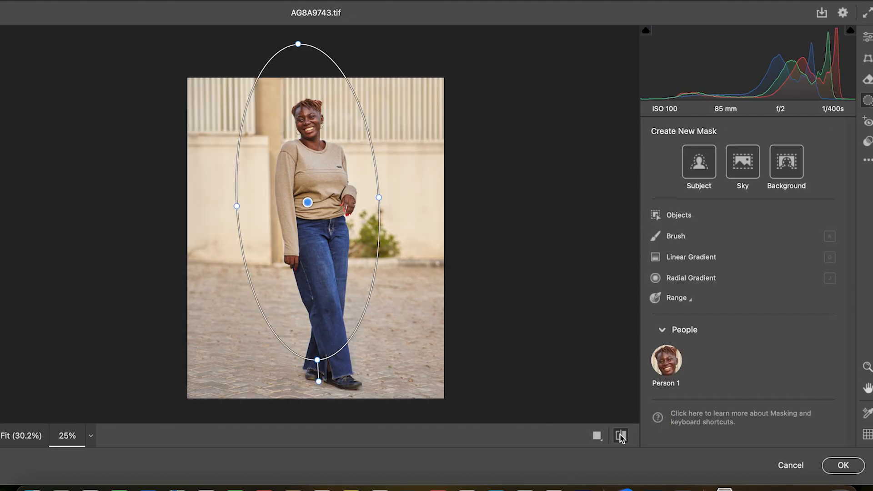
click(621, 435)
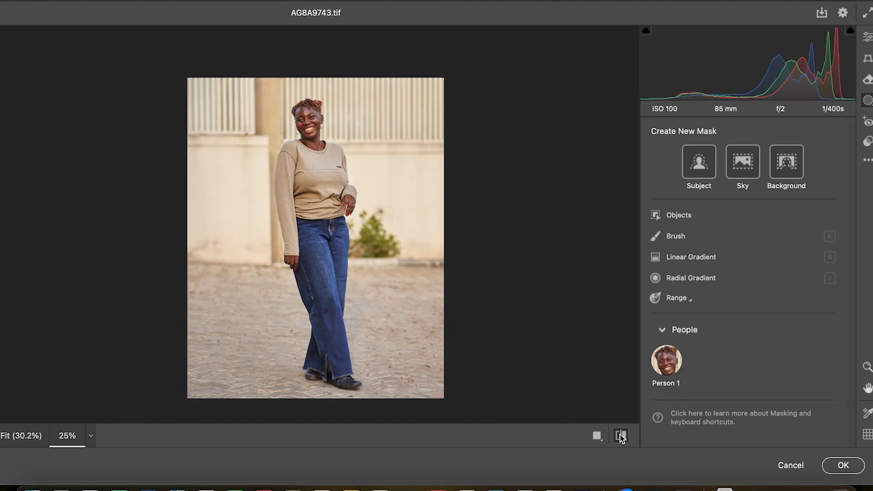
click(622, 435)
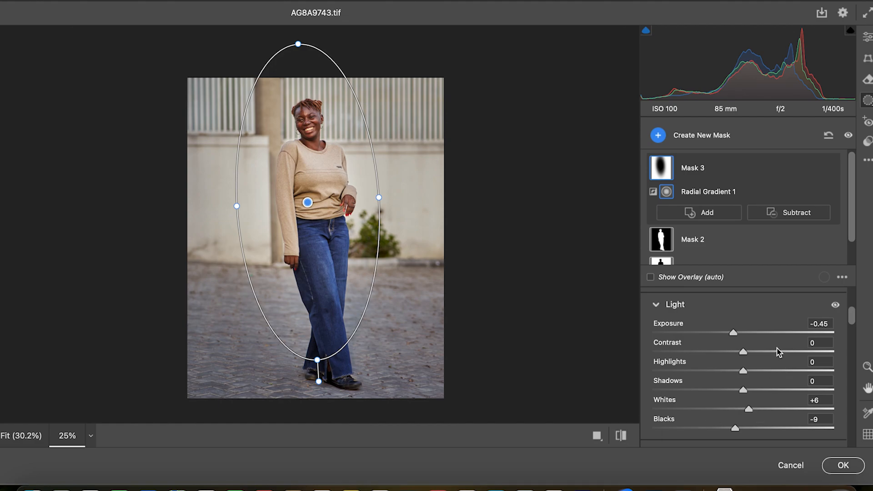
Set the radial mask's Highlights to -13 and Shadows to +10, then compare with the default settings
drag(744, 371, 732, 372)
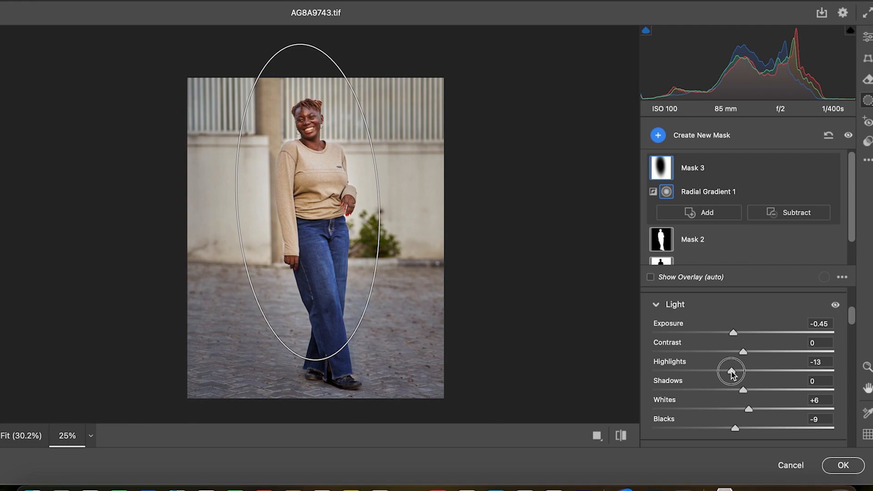
drag(744, 390, 751, 392)
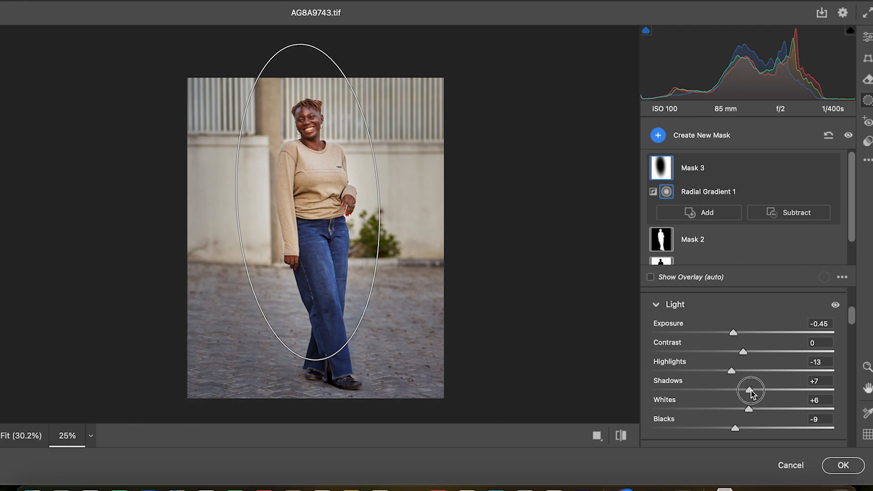
drag(752, 391, 752, 391)
drag(752, 392, 753, 391)
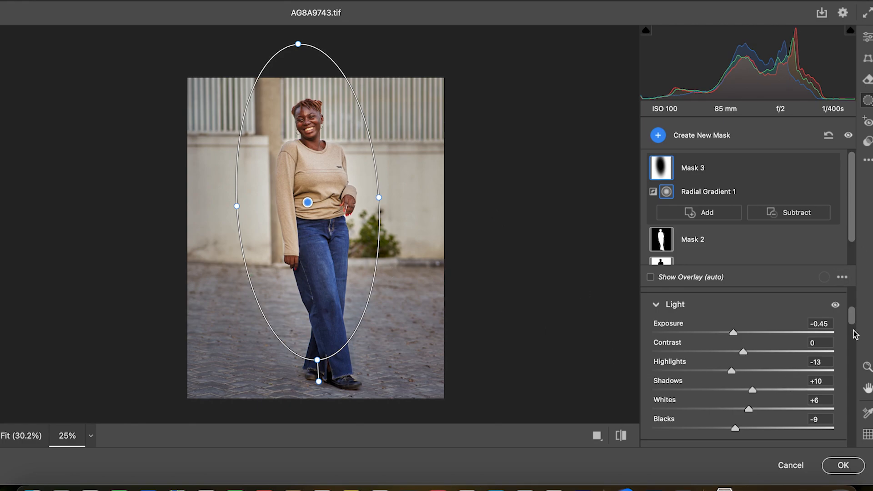
drag(853, 318, 851, 382)
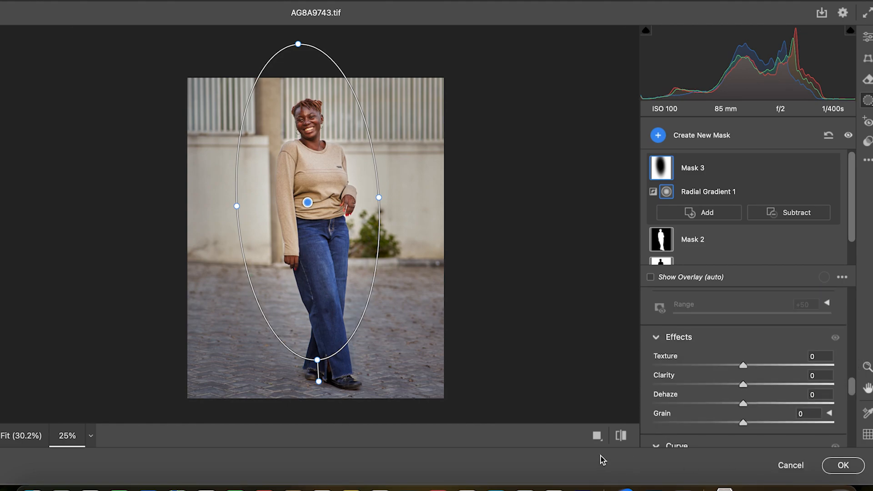
click(621, 436)
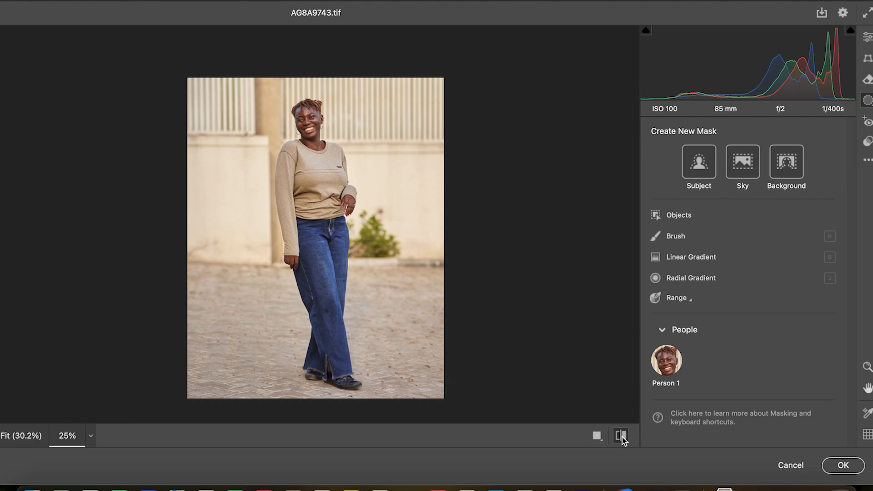
click(621, 435)
click(621, 436)
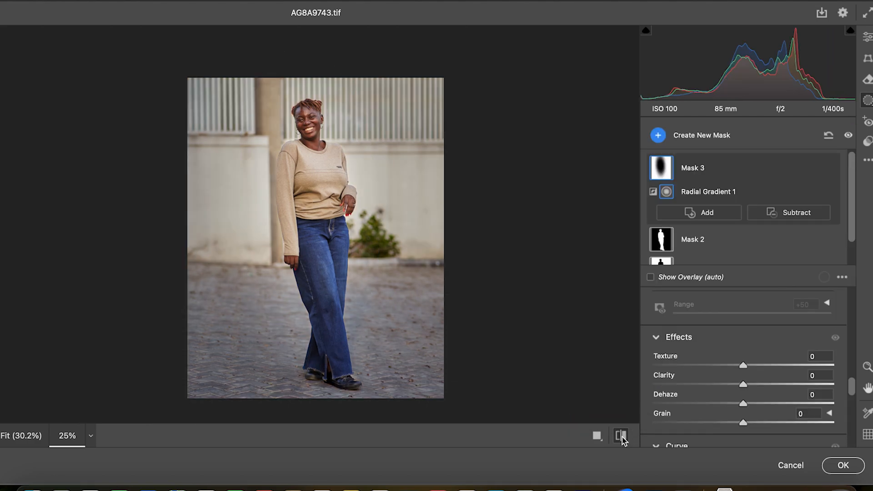
click(621, 435)
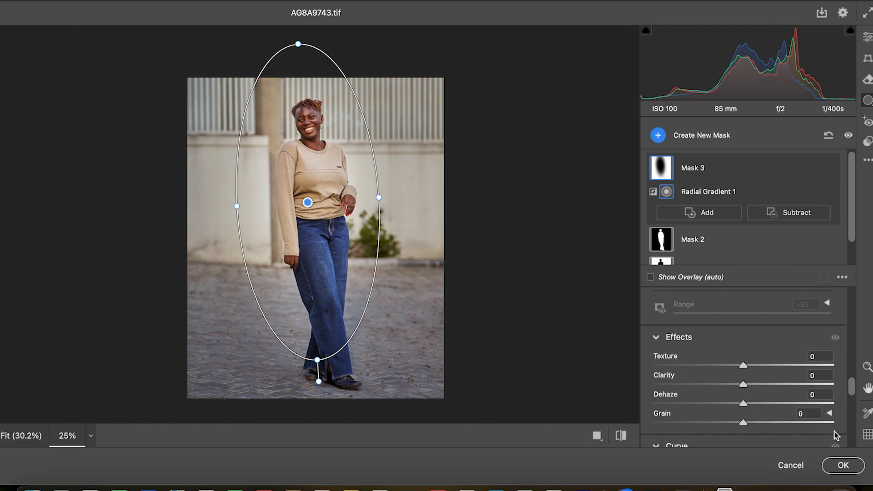
Apply the Camera Raw adjustments and compare the Background copy layer with the original by hiding and showing it
click(853, 472)
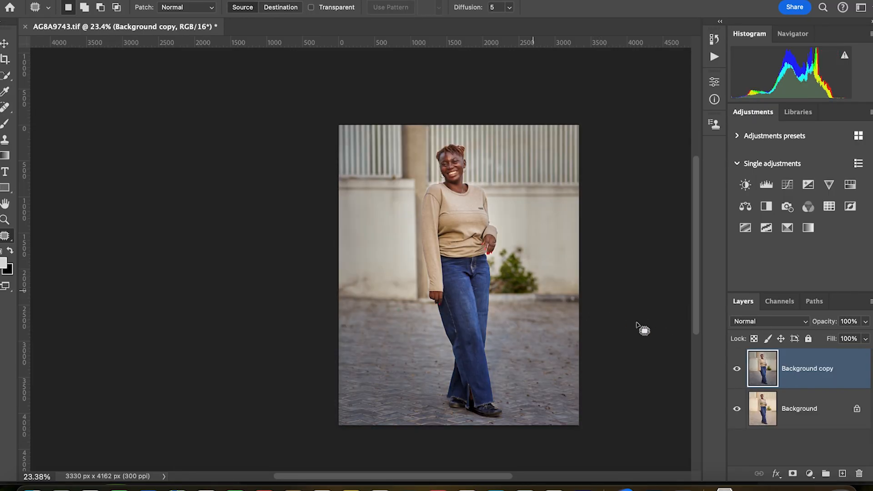
click(737, 369)
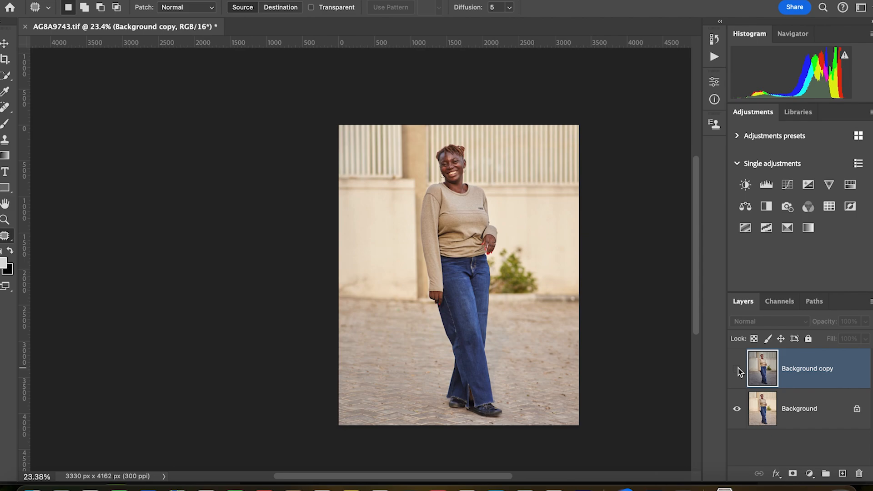
click(737, 368)
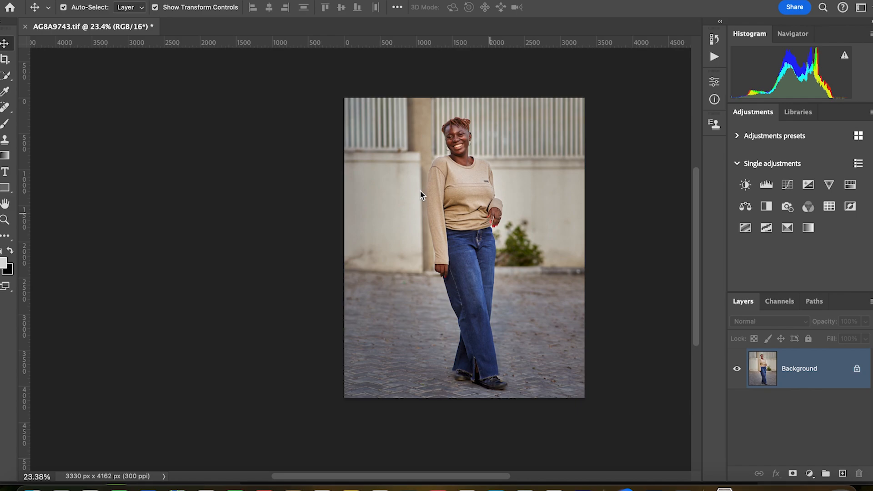
Run the Frequency Separation 16Bit action from the FX-Ray Retouch set with a Gaussian Blur radius of 3 pixels
click(715, 57)
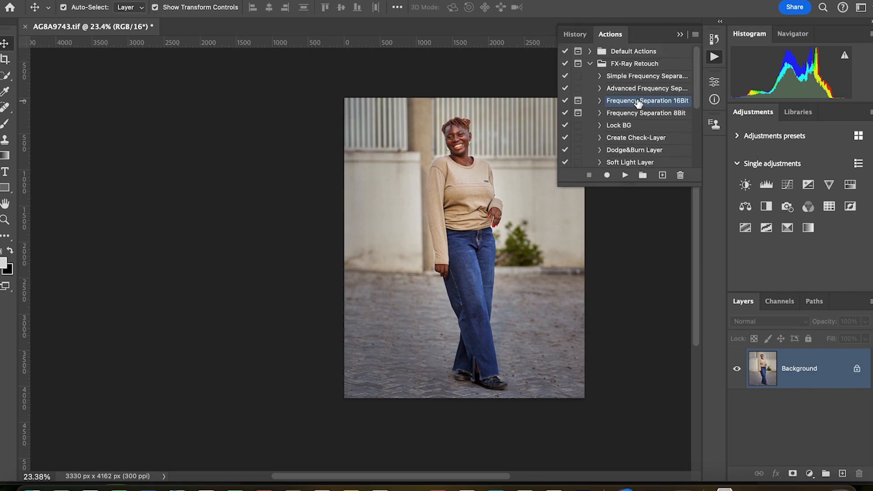
click(625, 175)
text(3)
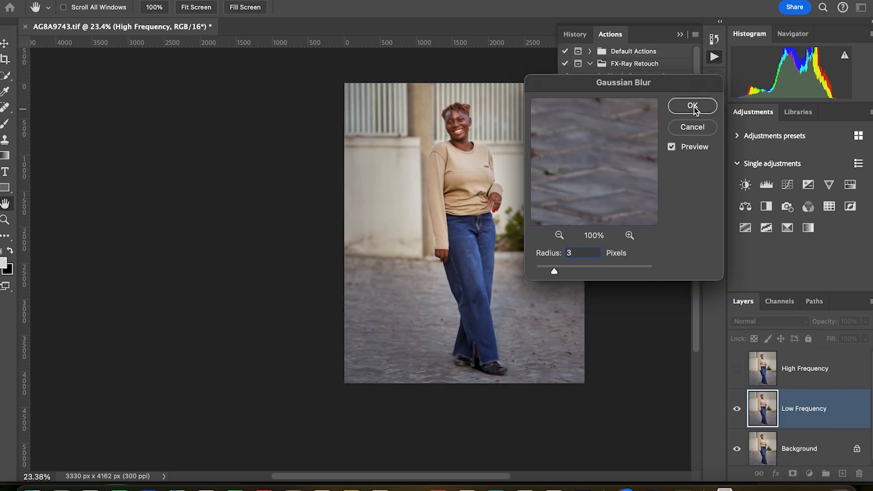
click(693, 107)
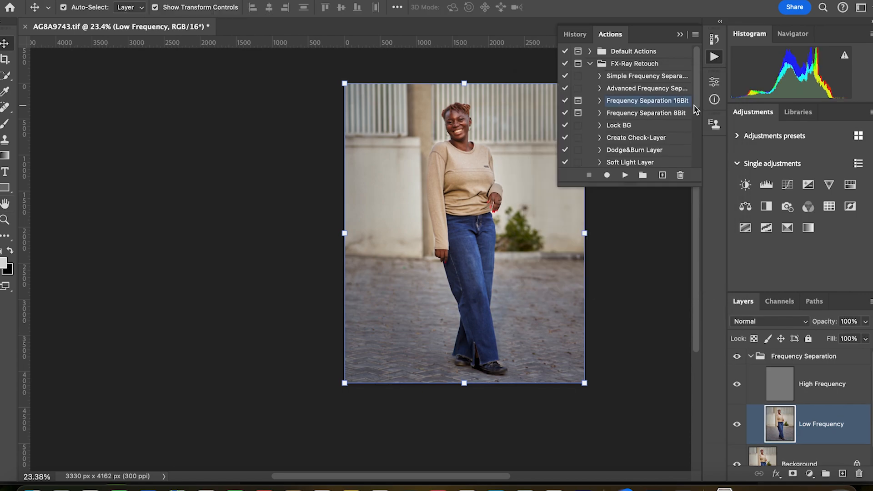
click(680, 34)
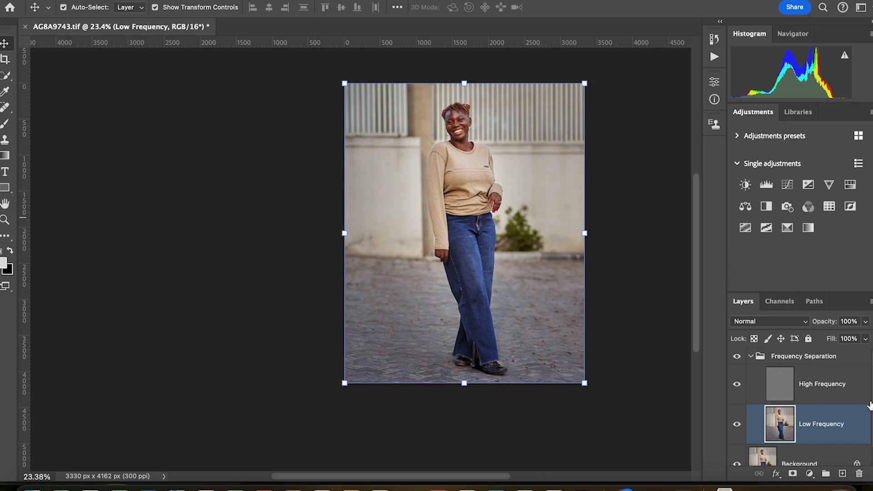
Set up the Mixer Brush with the Soft Round tip for smoothing the face on the Low Frequency layer
click(5, 235)
click(64, 271)
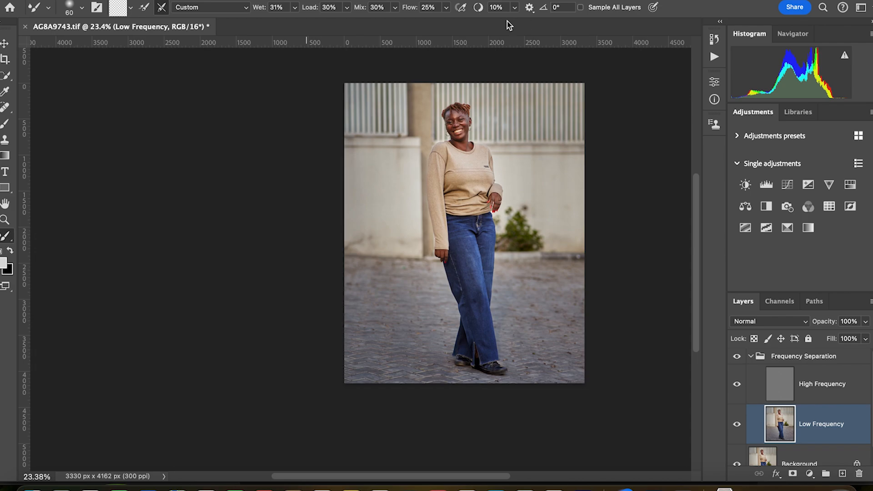
scroll(495, 208, up, 2)
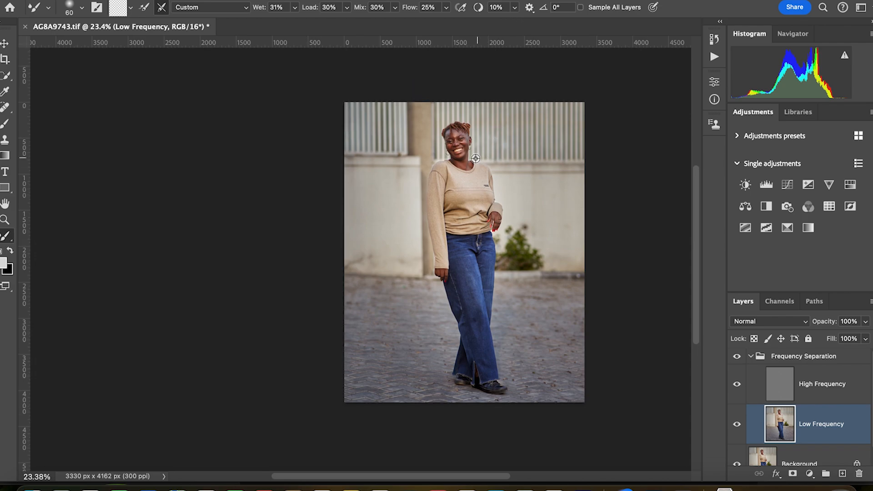
scroll(467, 149, up, 2)
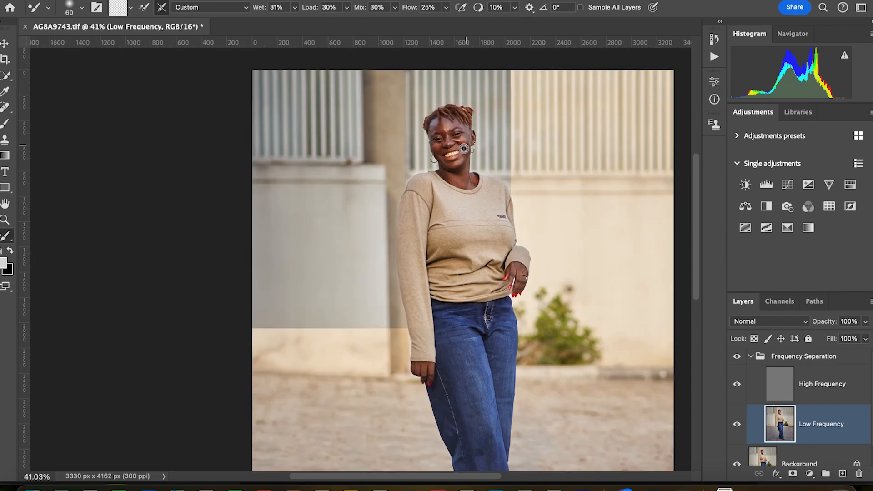
scroll(464, 148, up, 2)
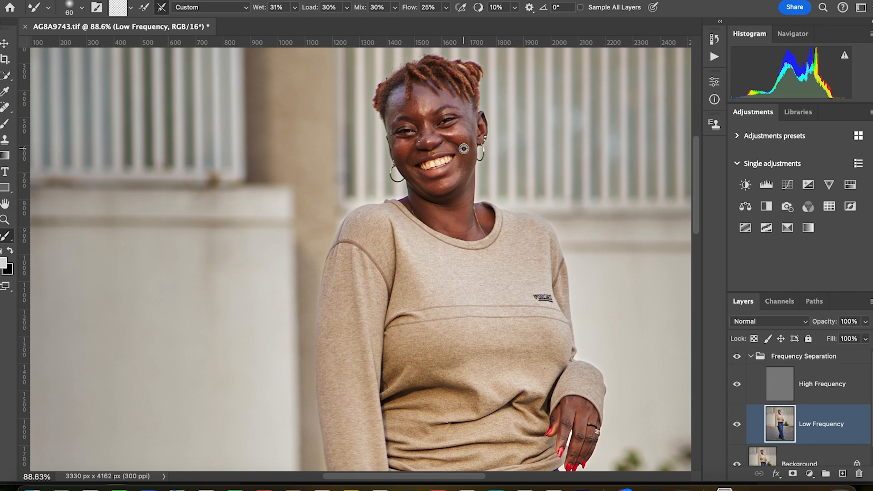
scroll(463, 148, down, 2)
scroll(464, 152, up, 2)
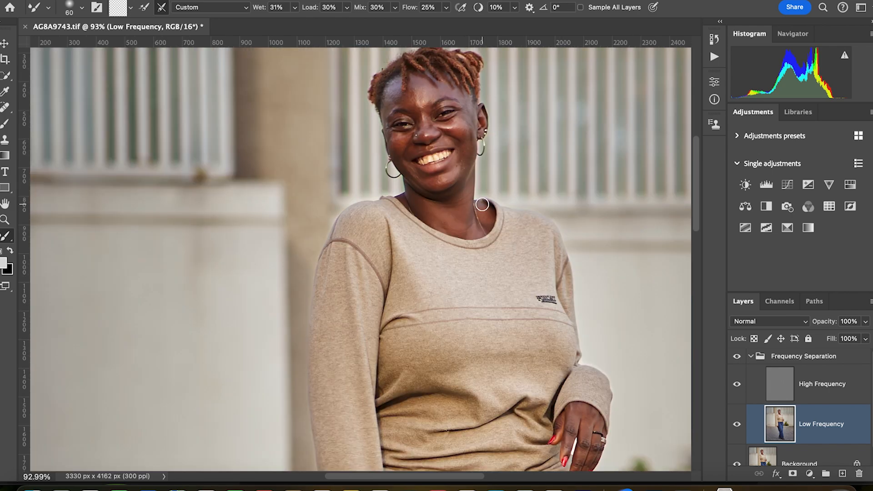
click(71, 7)
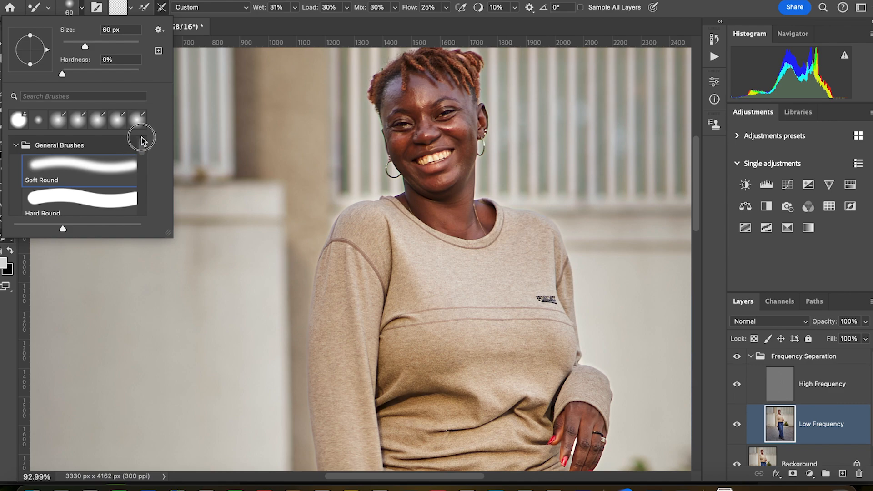
double_click(78, 173)
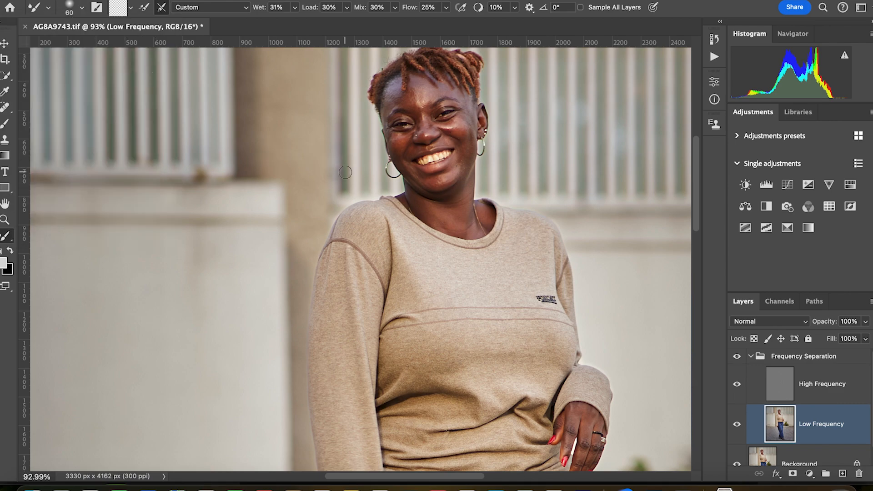
Blend the neck's skin tones on the Low Frequency layer using the Mixer Brush at 45 px
key(bracketleft)
key(bracketleft)
key(bracketleft)
key(bracketleft)
drag(433, 213, 416, 200)
scroll(43, 308, up, 1)
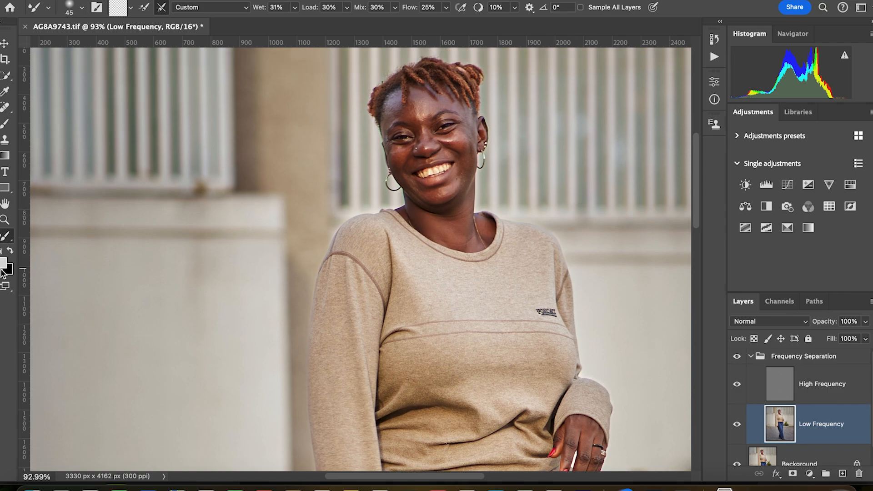
Blend the skin tones of the cheek beside the smile on the Low Frequency layer, reducing the Mixer Brush to 10 px for tight areas
click(9, 251)
click(10, 251)
key(bracketright)
key(bracketright)
key(bracketleft)
key(bracketleft)
key(bracketleft)
key(bracketleft)
scroll(462, 235, down, 1)
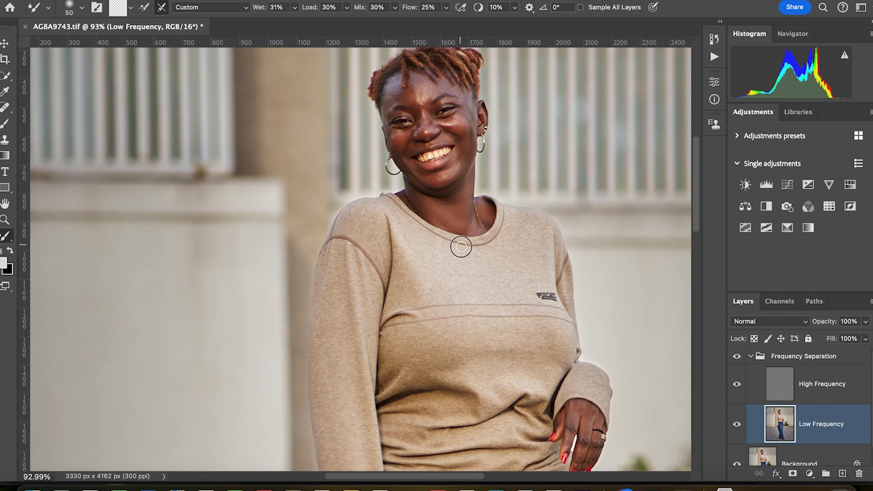
key(bracketright)
key(bracketright)
key(bracketleft)
key(bracketleft)
key(bracketleft)
key(bracketright)
key(bracketleft)
key(bracketright)
key(bracketright)
key(bracketleft)
click(460, 163)
mouse_move(466, 163)
mouse_down()
mouse_move(462, 176)
mouse_move(464, 144)
mouse_up()
key(bracketright)
key(bracketleft)
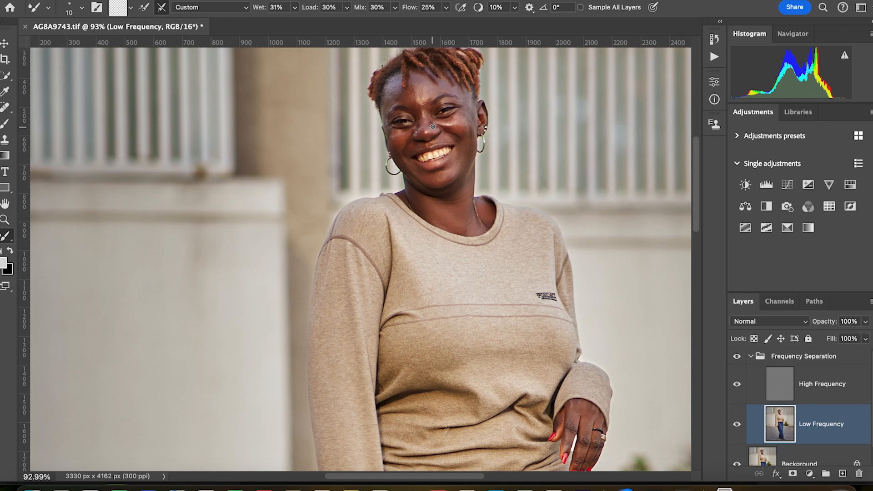
Even out the nose and forehead tones on the Low Frequency layer, varying the Mixer Brush size up to 45 px
key(bracketright)
key(bracketright)
key(bracketright)
key(bracketleft)
key(bracketleft)
key(bracketleft)
key(bracketright)
key(bracketright)
key(bracketright)
key(bracketright)
key(bracketright)
key(bracketright)
scroll(516, 159, up, 1)
key(bracketleft)
key(bracketleft)
key(bracketleft)
key(bracketleft)
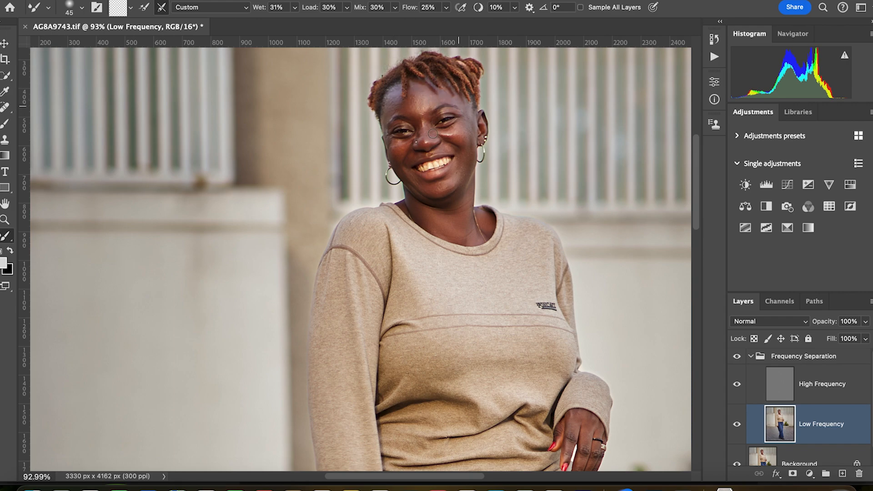
Blend the cheek below the eye on the nose-stud side, using Mixer Brush sizes between 9 and 25 px
mouse_move(403, 143)
mouse_down()
mouse_move(392, 137)
mouse_move(393, 149)
mouse_up()
key(bracketleft)
key(bracketleft)
key(bracketleft)
key(bracketleft)
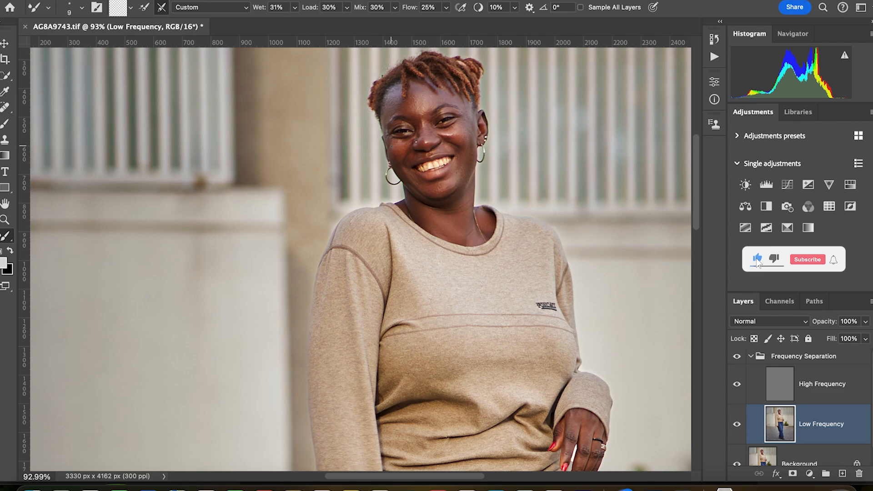
key(bracketright)
key(bracketright)
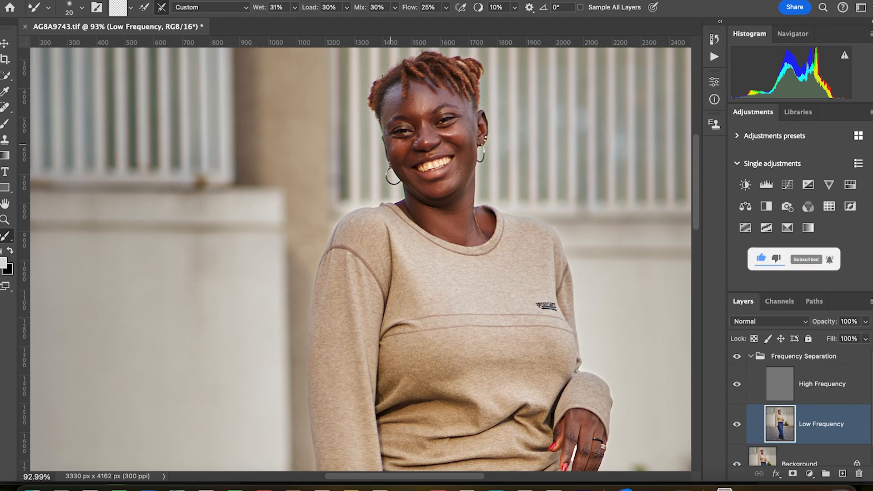
key(bracketright)
key(bracketright)
key(bracketright)
key(bracketright)
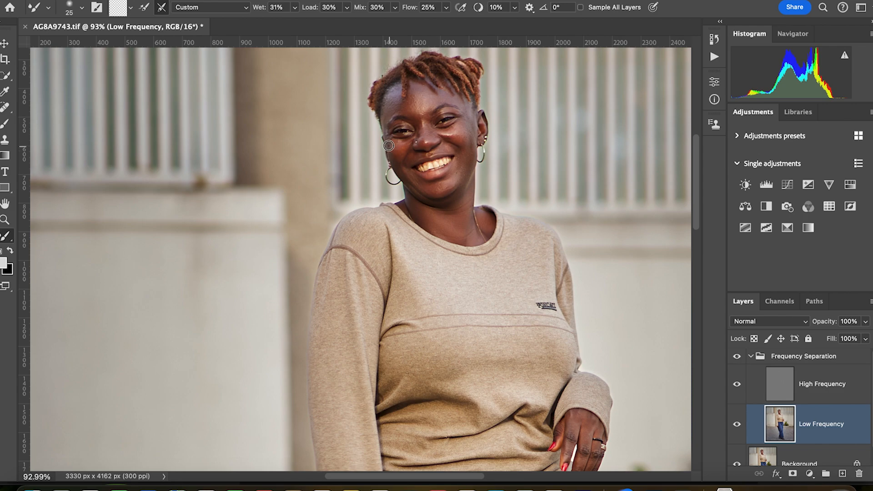
key(bracketright)
key(bracketright)
key(bracketright)
key(bracketright)
key(bracketright)
key(bracketright)
key(bracketright)
key(bracketright)
key(bracketright)
key(bracketright)
key(bracketright)
key(bracketright)
key(bracketright)
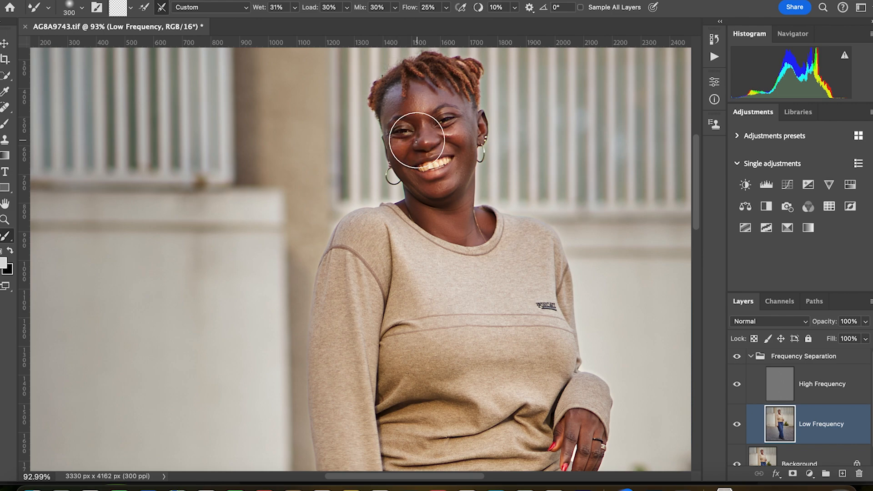
key(bracketright)
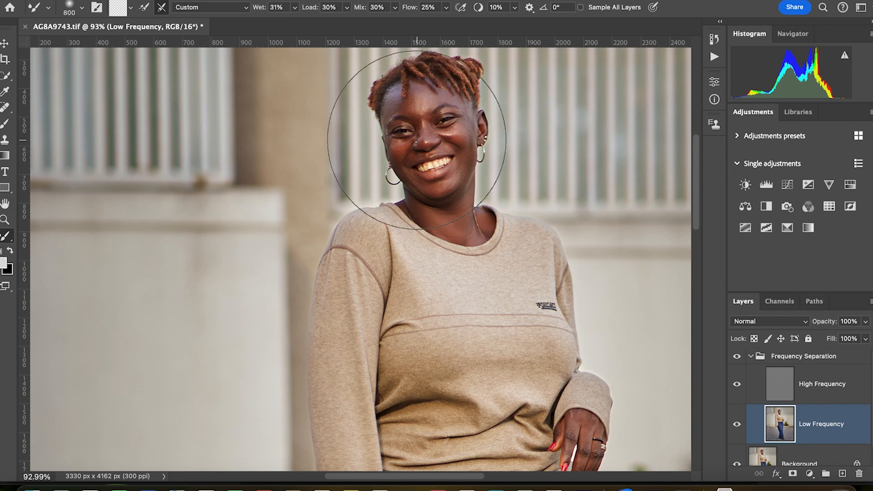
key(bracketright)
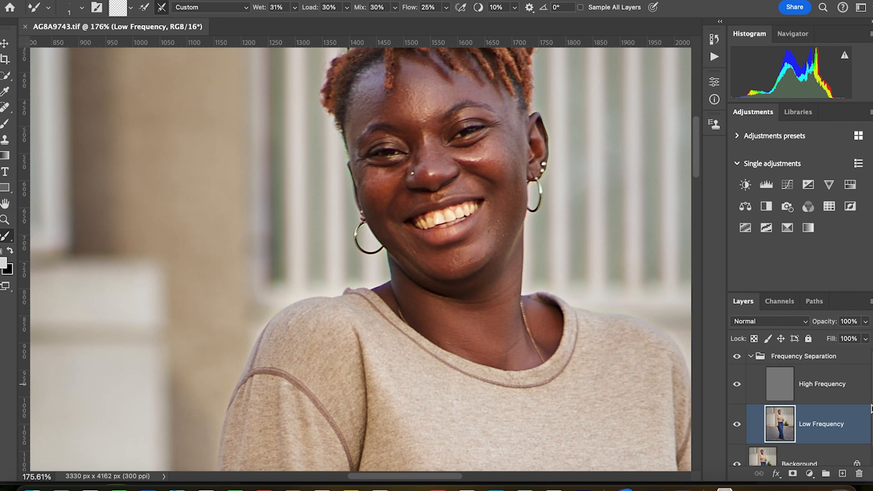
Clone clean skin texture over the chin blemishes on the High Frequency layer with a 15 px Clone Stamp
click(822, 389)
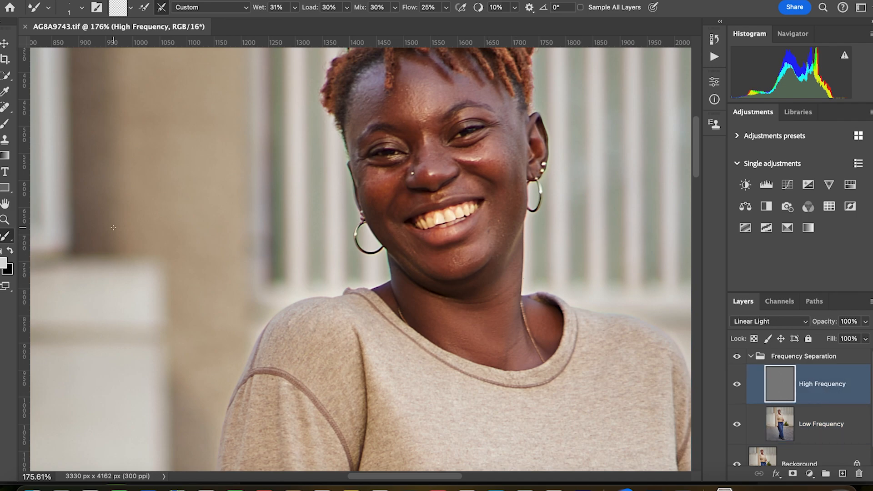
click(5, 140)
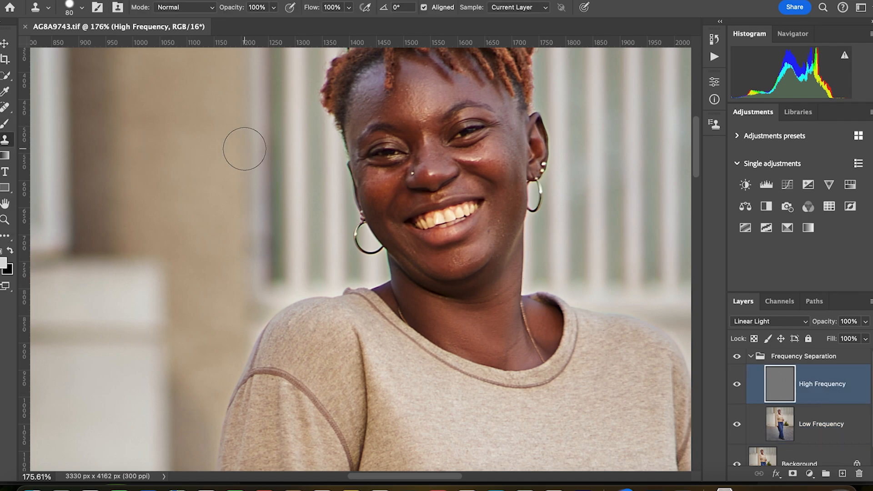
key(bracketleft)
key(bracketleft)
key(bracketleft)
key(bracketleft)
key(bracketleft)
key(bracketleft)
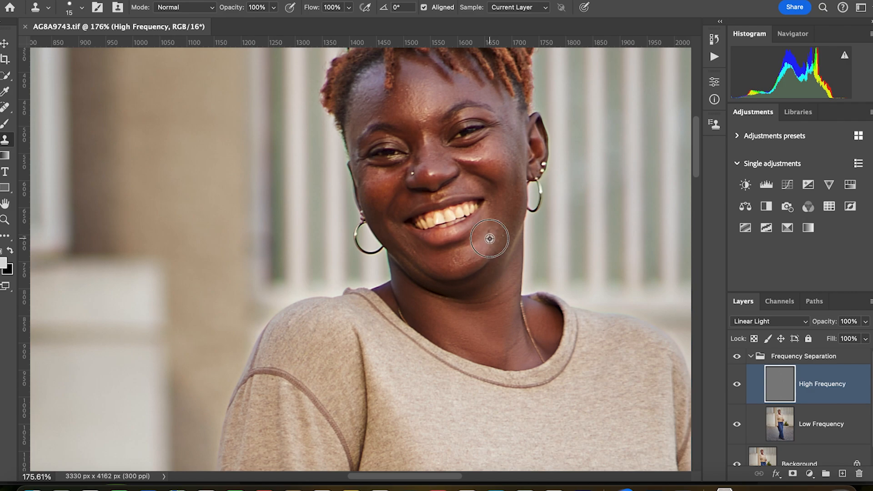
click(489, 231)
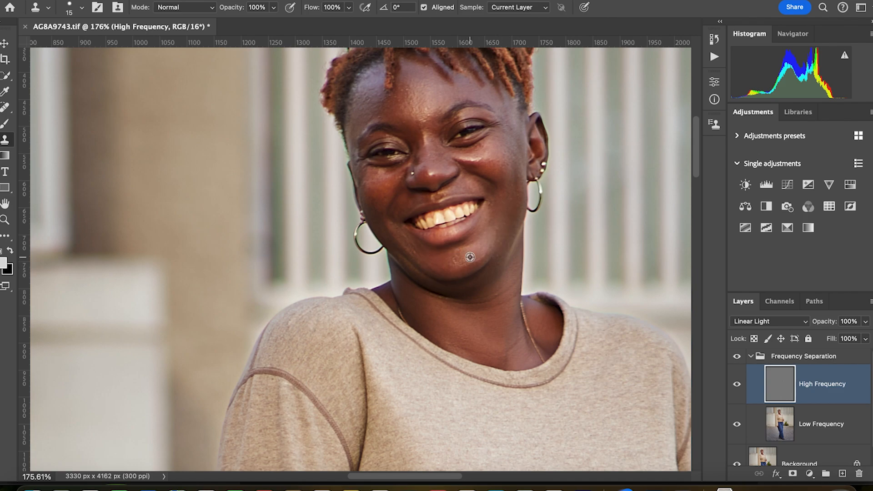
alt+click(497, 289)
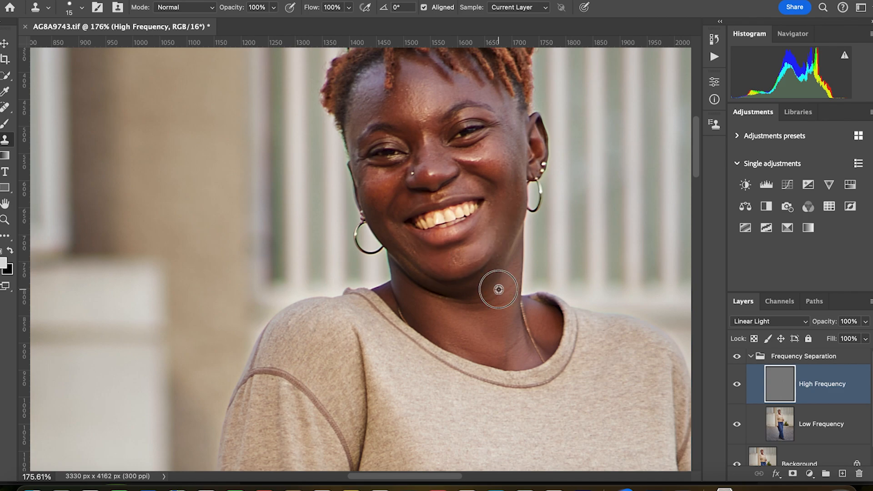
Clone nearby skin texture over the forehead blemishes on the High Frequency layer, sampling fresh sources around the brow
scroll(505, 236, down, 1)
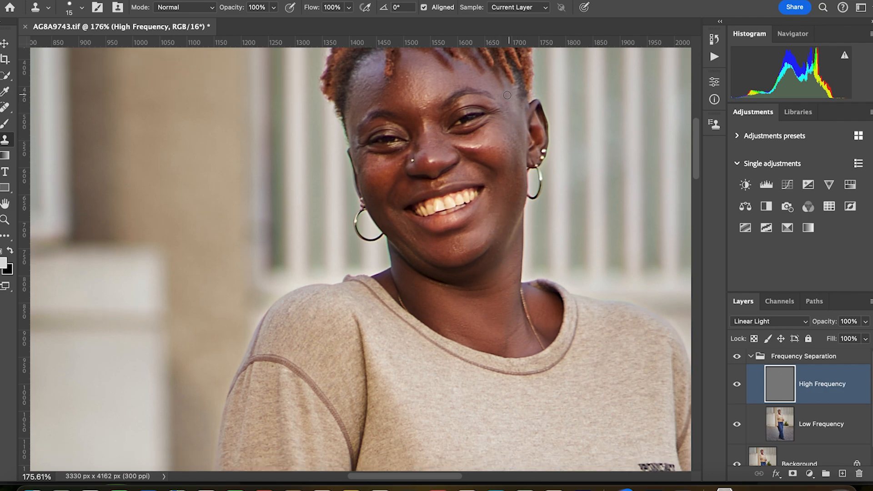
scroll(509, 125, down, 4)
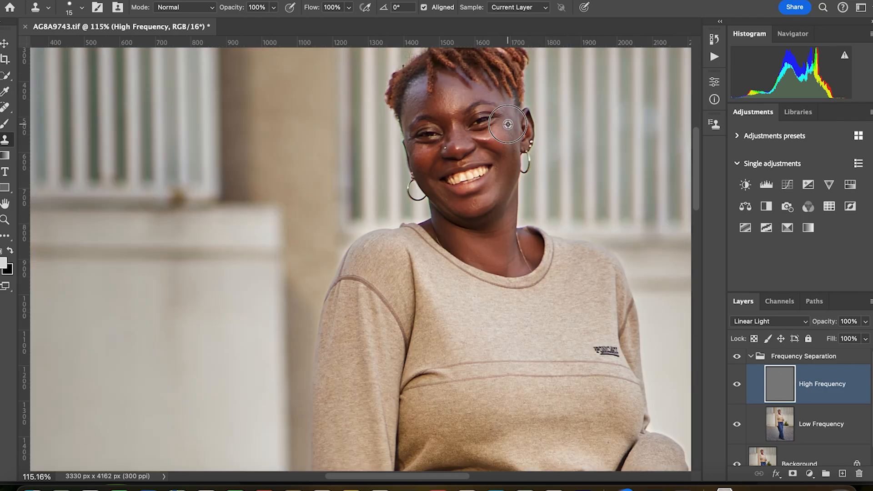
scroll(430, 76, up, 5)
alt+click(461, 91)
click(449, 86)
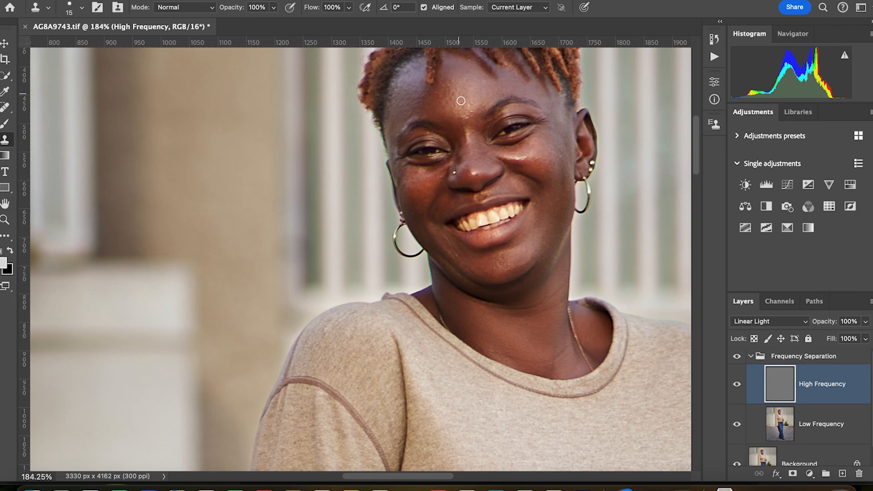
drag(453, 92, 443, 98)
alt+click(452, 116)
alt+click(448, 121)
alt+click(419, 173)
alt+click(470, 110)
drag(468, 117, 470, 115)
Clean up the skin texture on the nose bridge and beside the chin with the Clone Stamp
click(483, 144)
click(486, 141)
scroll(467, 268, up, 1)
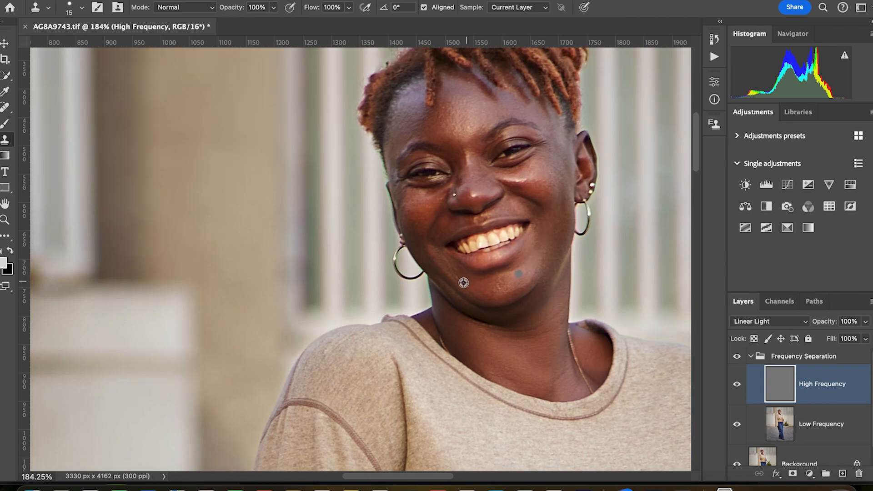
click(454, 277)
click(450, 265)
scroll(420, 201, down, 1)
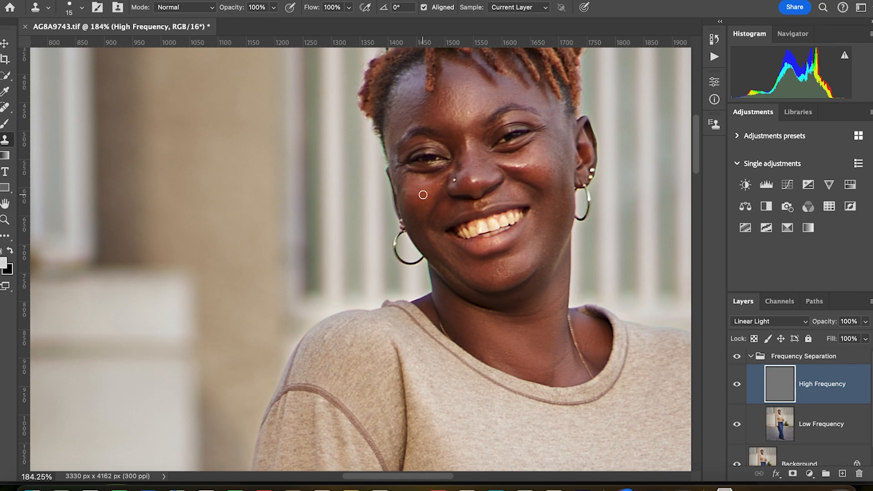
Clone smooth texture over the marks on the nose-stud-side cheek and near the mouth corner, resampling close by
scroll(420, 201, left, 1)
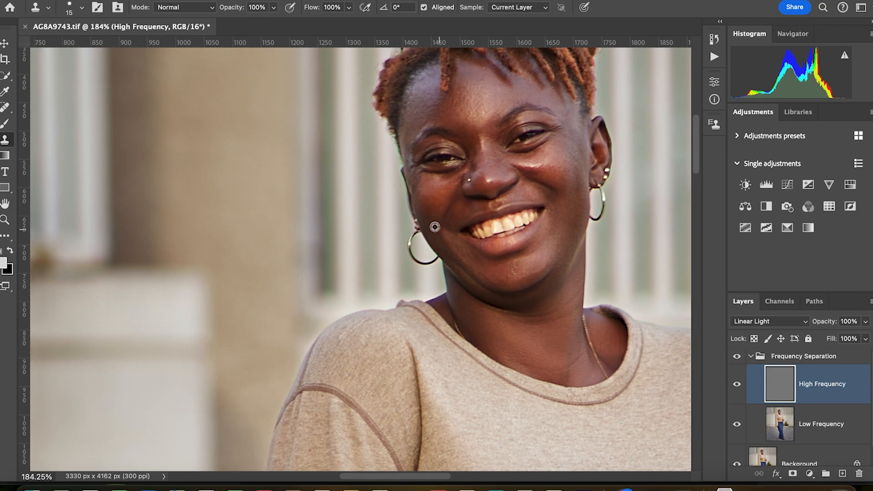
alt+click(431, 199)
click(428, 207)
scroll(428, 208, down, 1)
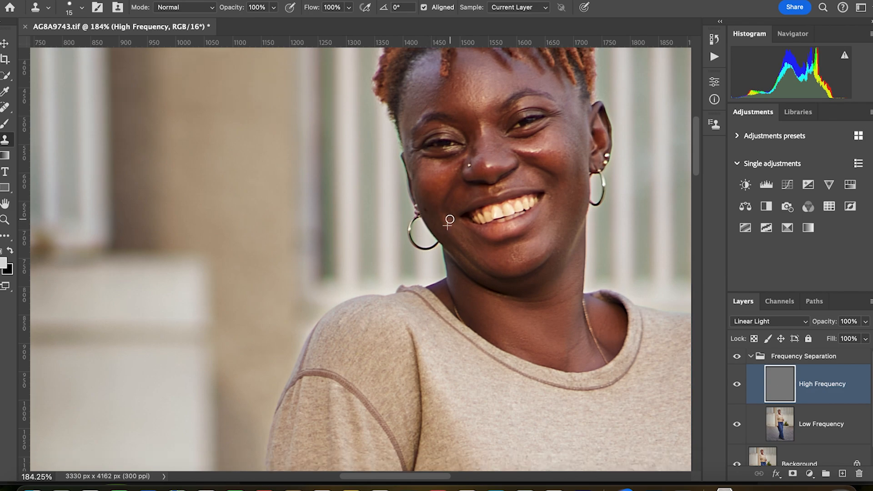
alt+click(428, 215)
click(426, 210)
alt+click(462, 211)
click(457, 208)
Inspect the retouched face together with the rest of the figure, and make the Low Frequency layer active
scroll(527, 170, down, 10)
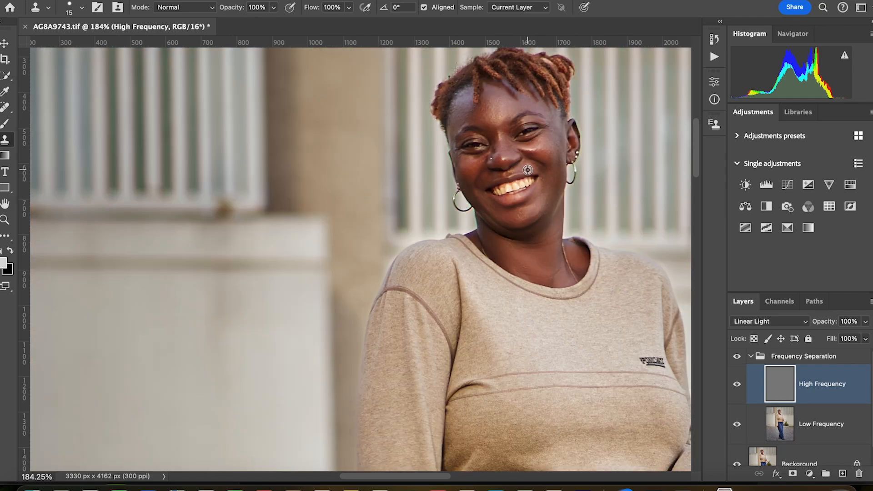
scroll(549, 166, up, 5)
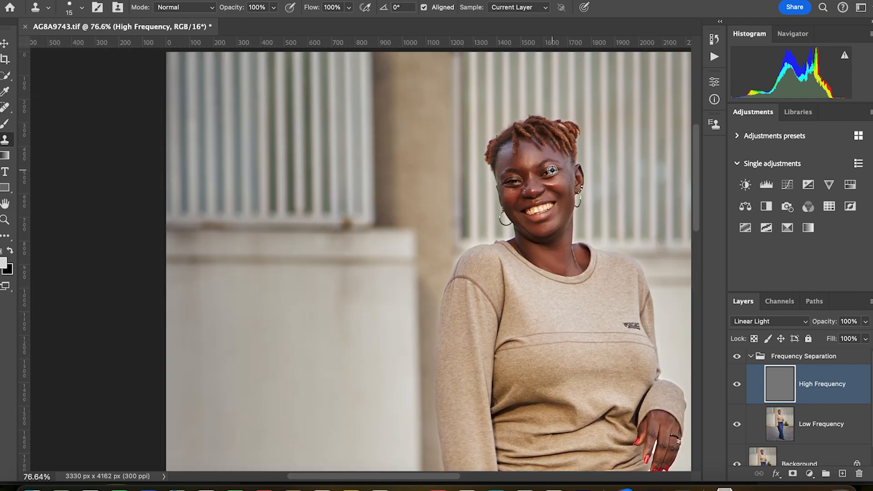
scroll(549, 168, up, 3)
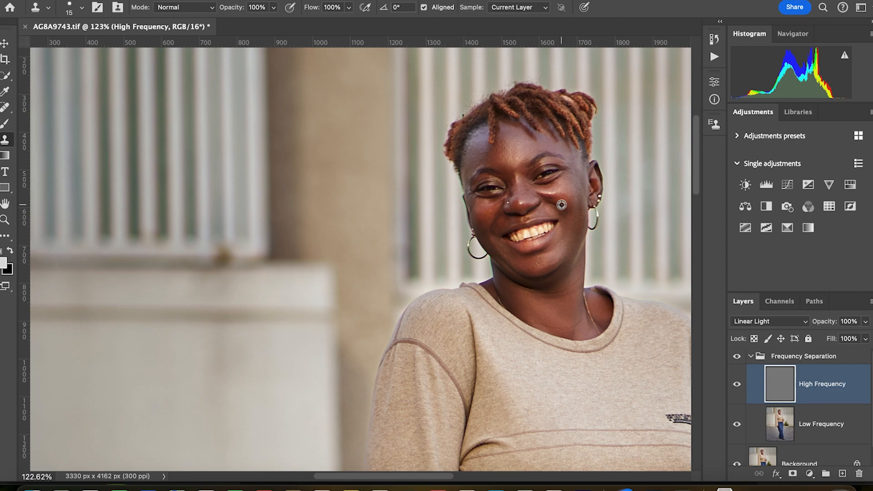
scroll(561, 204, down, 10)
scroll(591, 222, up, 2)
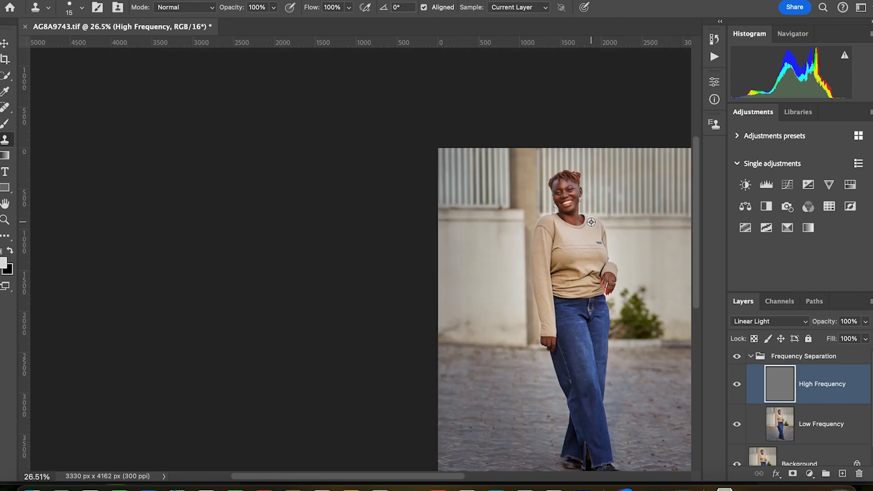
scroll(591, 222, up, 2)
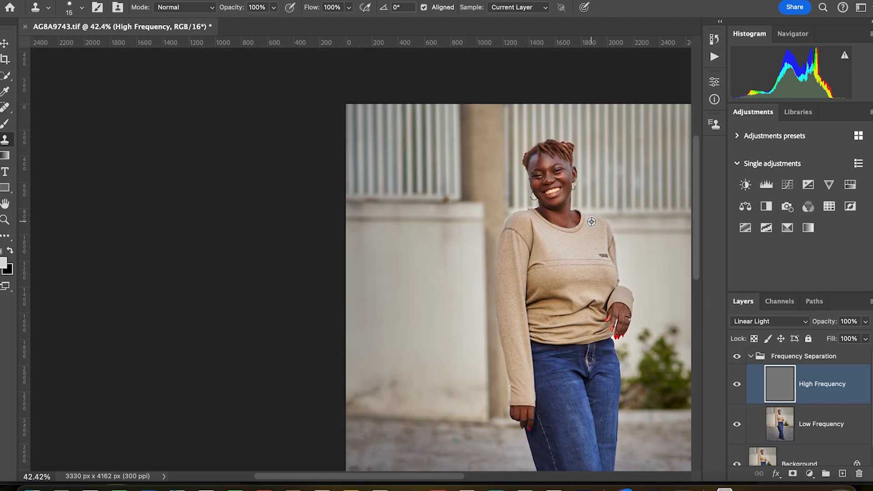
click(832, 428)
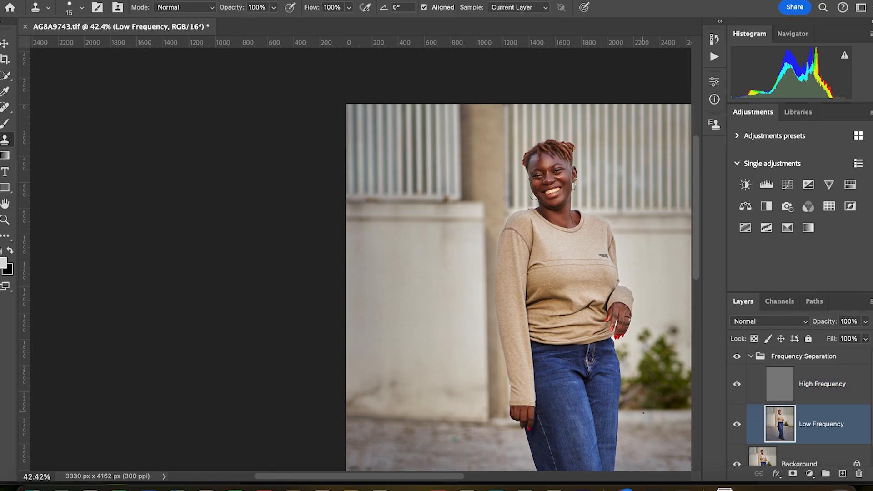
Blend the skin tones of the raised hand on the Low Frequency layer with the Mixer Brush at about 30 px
key(b)
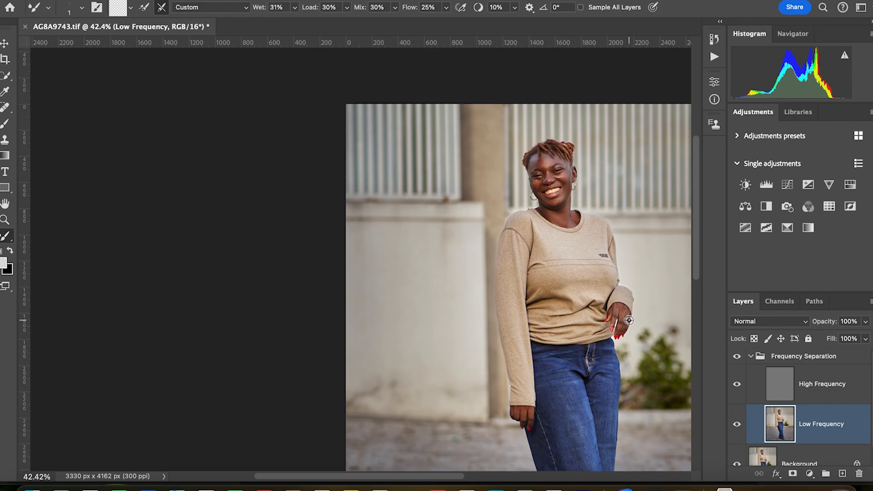
scroll(629, 320, up, 5)
scroll(629, 320, down, 3)
scroll(629, 320, down, 3)
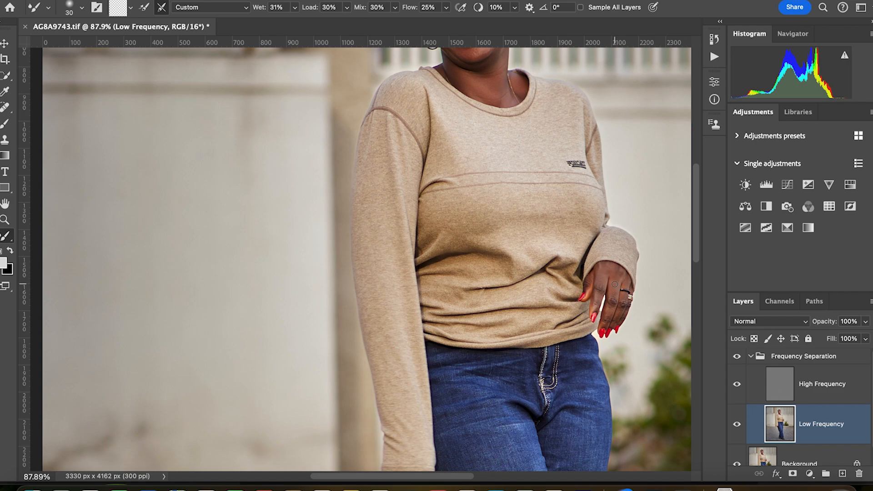
key(bracketright)
key(bracketright)
key(bracketleft)
key(bracketleft)
Even out the skin tones of the lowered hand beside the jeans with the Mixer Brush at about 45 px
scroll(506, 291, down, 10)
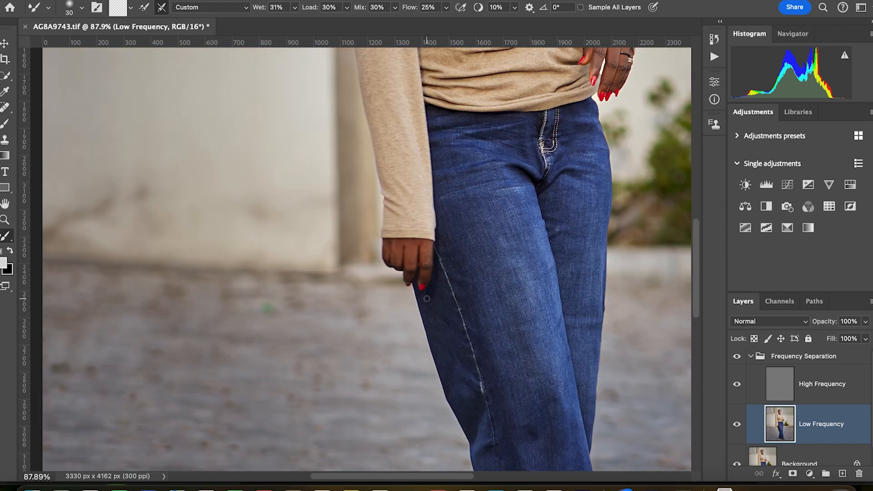
scroll(427, 299, down, 3)
key(bracketright)
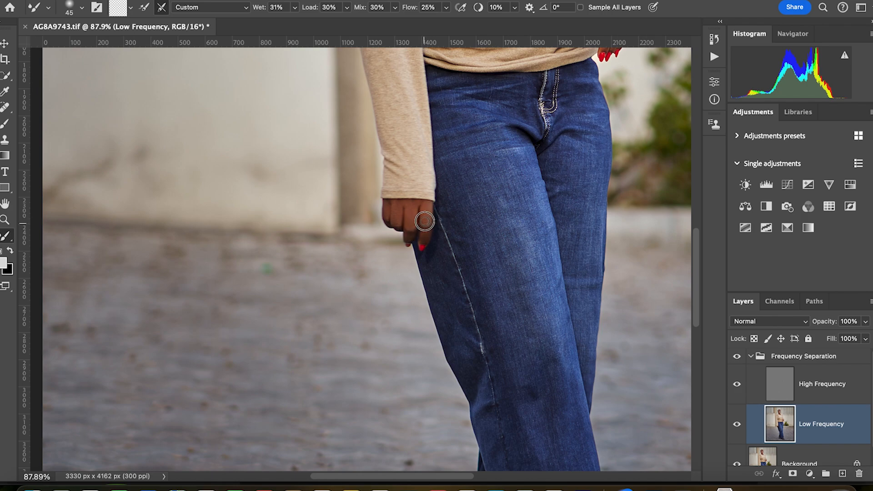
Blend the tonal transitions on the nose-stud-side cheek with the Mixer Brush, adapting the brush size to the area
scroll(569, 222, up, 15)
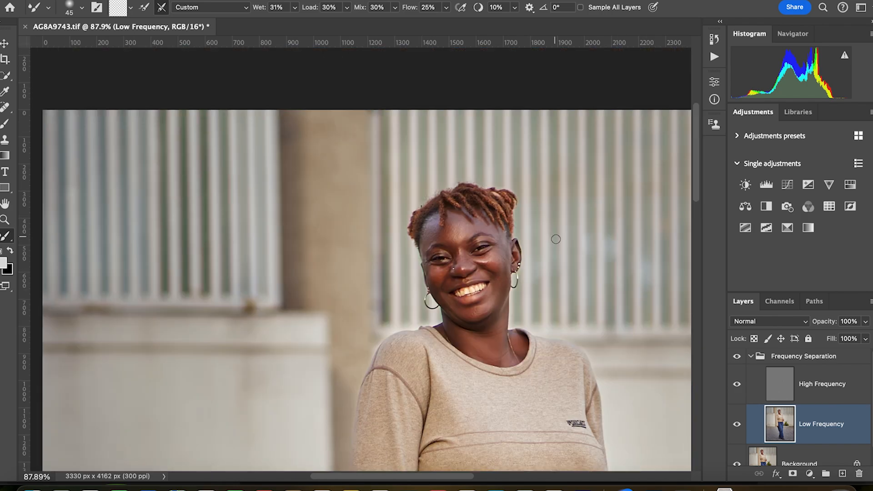
key(bracketleft)
key(bracketleft)
key(bracketleft)
key(bracketleft)
key(bracketleft)
key(bracketright)
key(bracketright)
key(bracketright)
key(bracketright)
key(bracketright)
key(bracketleft)
key(bracketleft)
key(bracketleft)
key(bracketright)
key(bracketright)
key(bracketright)
key(bracketleft)
key(bracketleft)
key(bracketleft)
key(bracketleft)
key(bracketright)
key(bracketright)
key(bracketright)
drag(450, 284, 431, 267)
Smooth the light and dark patches across the forehead with a smaller Mixer Brush
key(bracketright)
key(bracketleft)
key(bracketleft)
key(bracketleft)
key(bracketleft)
key(bracketleft)
key(bracketleft)
mouse_move(427, 226)
mouse_down()
mouse_move(421, 244)
mouse_move(453, 227)
mouse_up()
Continue evening out the facial skin tones with varied Mixer Brush sizes and save the document
key(bracketright)
key(bracketright)
key(bracketright)
key(bracketright)
key(bracketright)
key(bracketright)
key(bracketright)
key(bracketright)
key(bracketright)
key(bracketright)
key(bracketright)
key(bracketright)
key(bracketright)
key(bracketright)
key(bracketright)
key(bracketleft)
key(bracketleft)
key(bracketleft)
key(super+s)
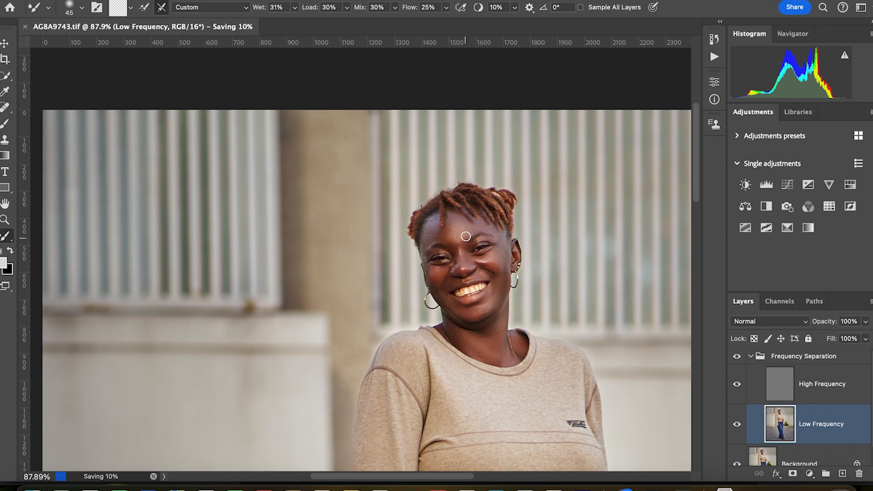
Blend the skin between the eyebrows and down the nose bridge with the Mixer Brush at about 40 px
key(bracketleft)
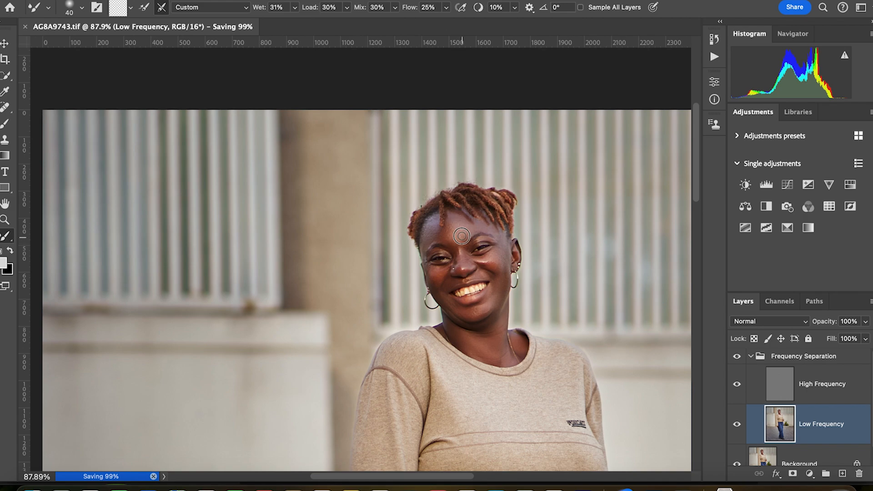
drag(460, 244, 460, 239)
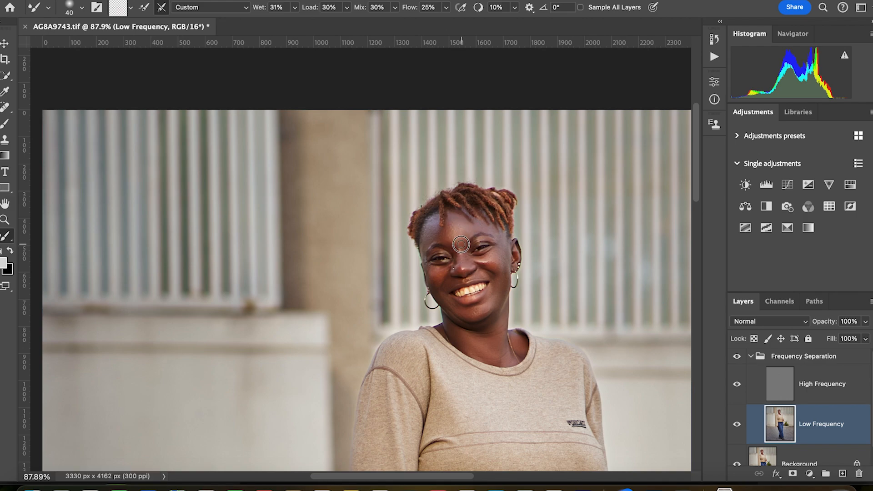
drag(468, 229, 463, 261)
key(bracketright)
key(bracketright)
key(bracketleft)
key(bracketleft)
key(bracketleft)
key(bracketright)
key(bracketright)
Add a Black & White adjustment above the collapsed Frequency Separation group with Reds and Yellows at 300, and invert its mask to black
key(ctrl+0)
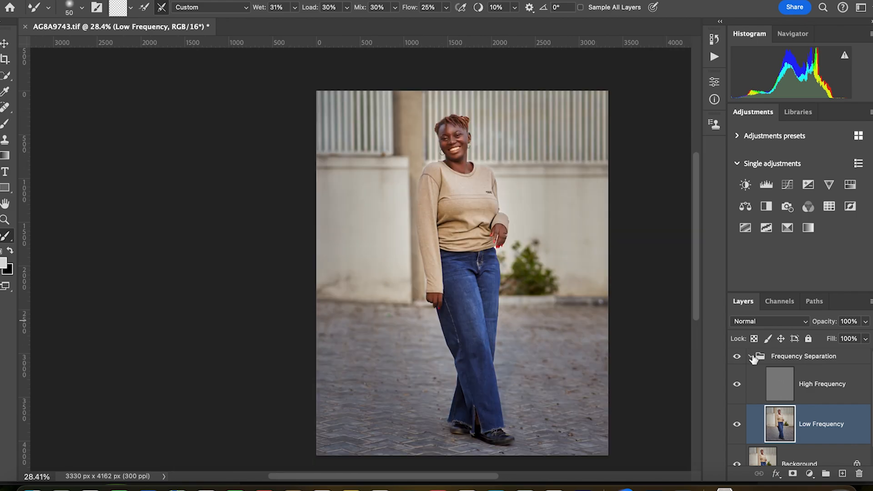
click(751, 357)
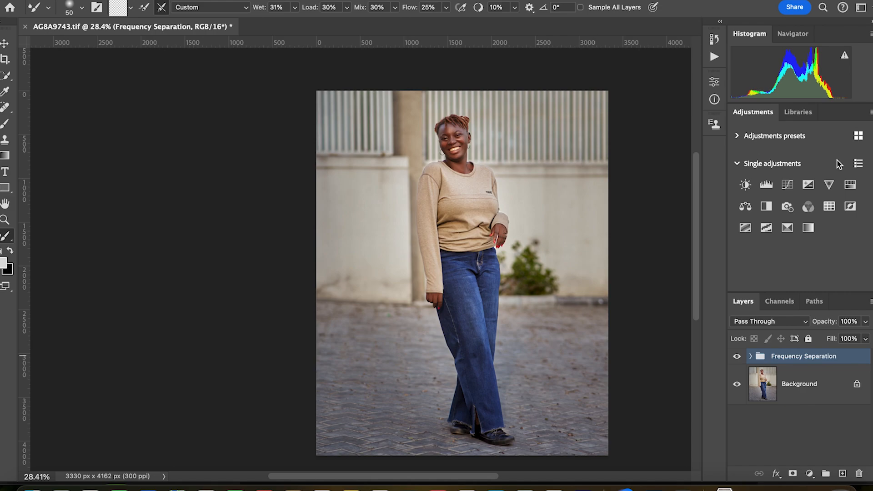
click(767, 207)
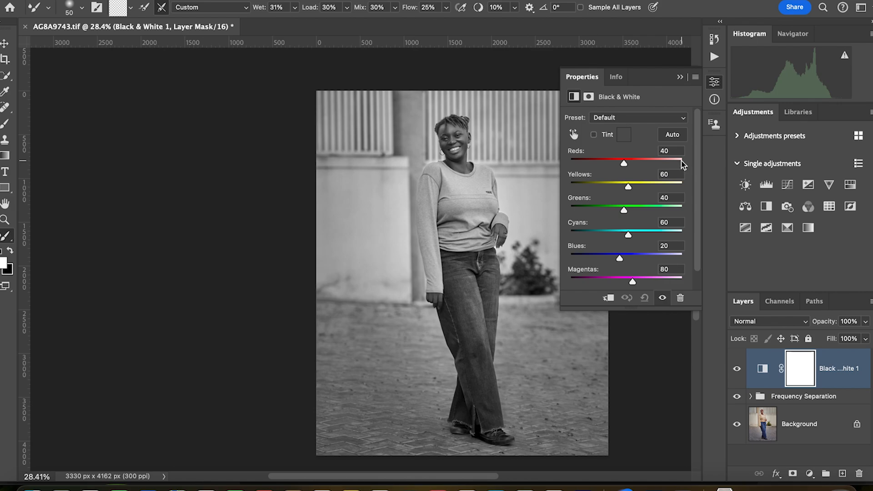
click(626, 163)
drag(626, 164, 702, 172)
drag(629, 191, 707, 195)
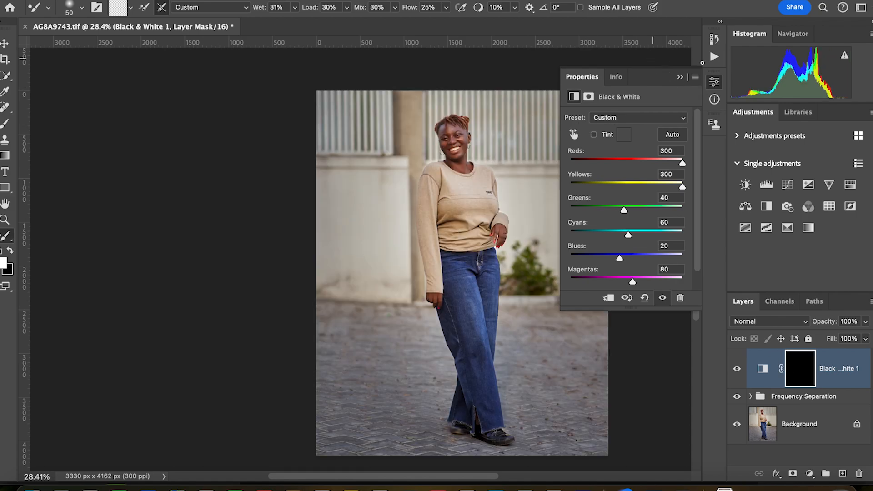
Set up the regular Brush tool with 30% opacity and 40% flow for painting on the mask
scroll(181, 125, up, 3)
click(4, 124)
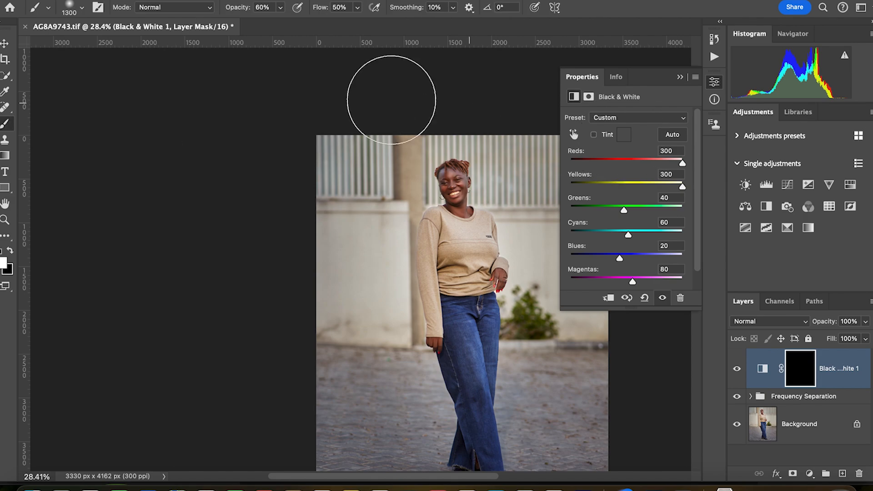
scroll(254, 13, down, 2)
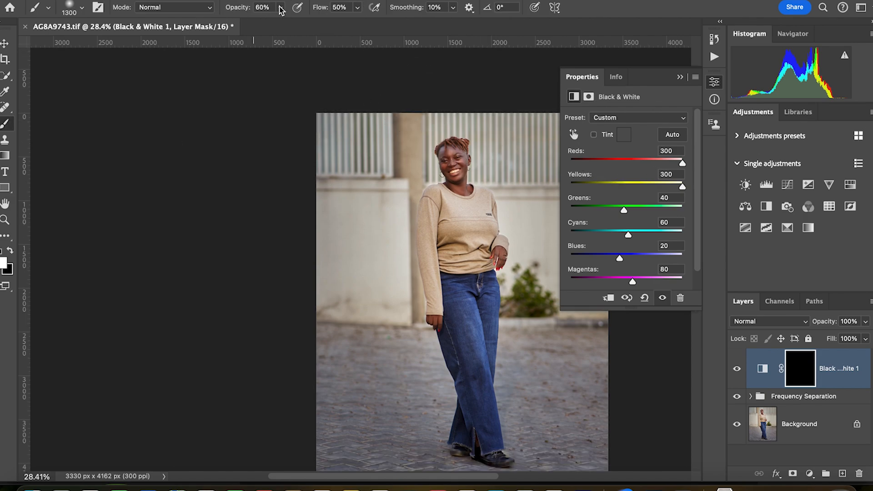
click(280, 8)
scroll(281, 8, down, 1)
scroll(279, 23, down, 1)
drag(279, 23, 265, 27)
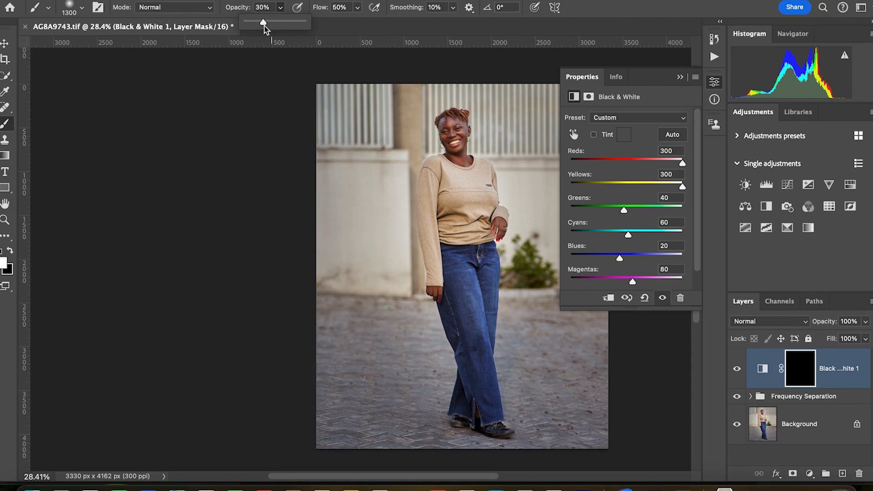
click(358, 8)
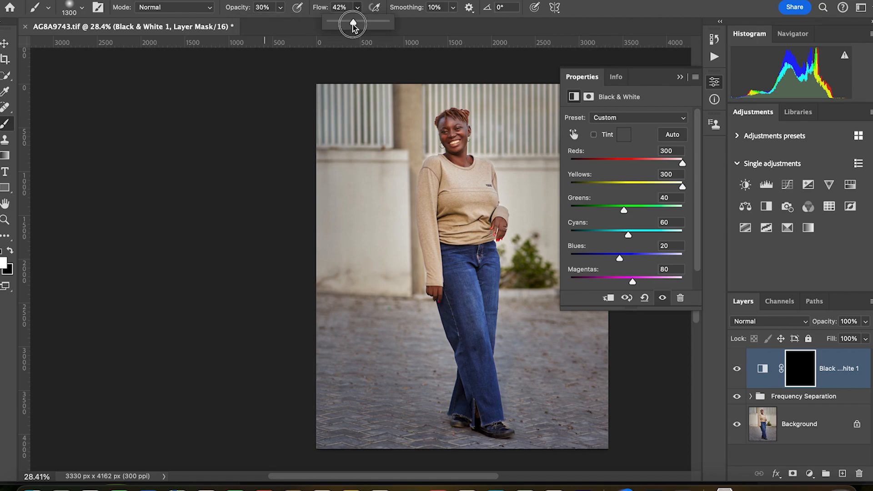
drag(352, 24, 353, 23)
click(680, 77)
scroll(546, 146, up, 1)
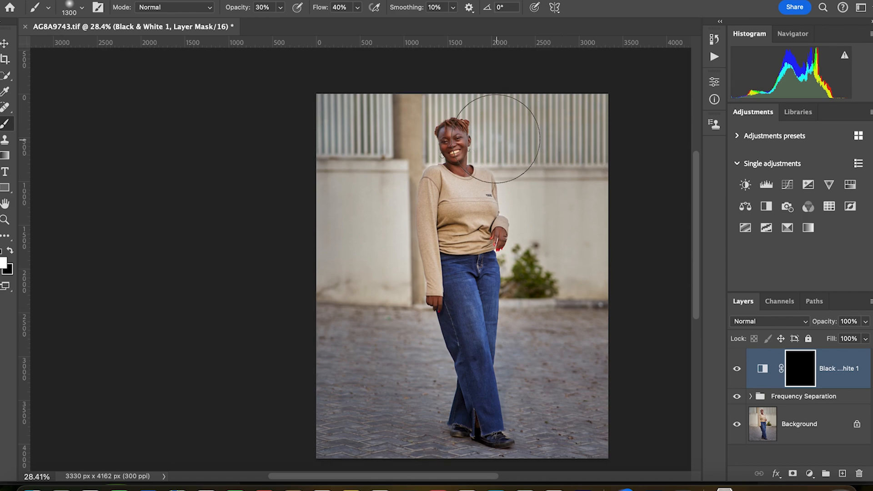
Whiten the teeth by painting white on the Black & White layer's mask with a small brush of about 15 px or less
scroll(468, 130, up, 2)
scroll(469, 130, up, 5)
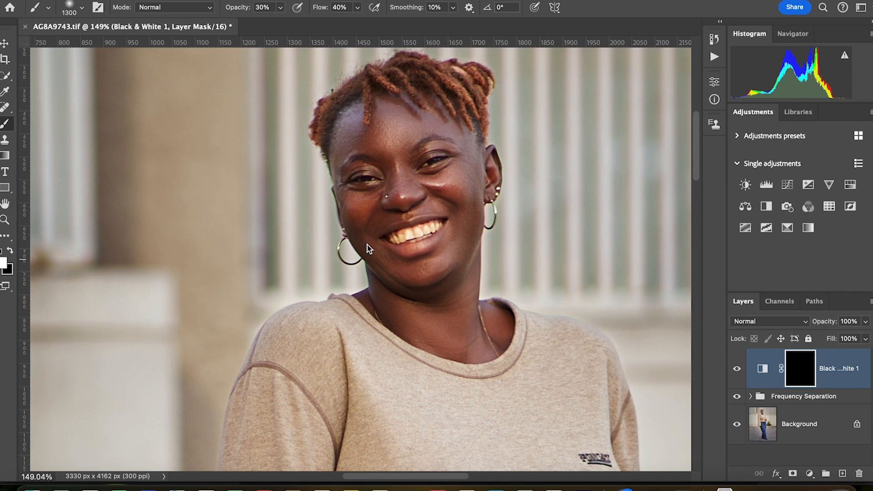
key(bracketleft)
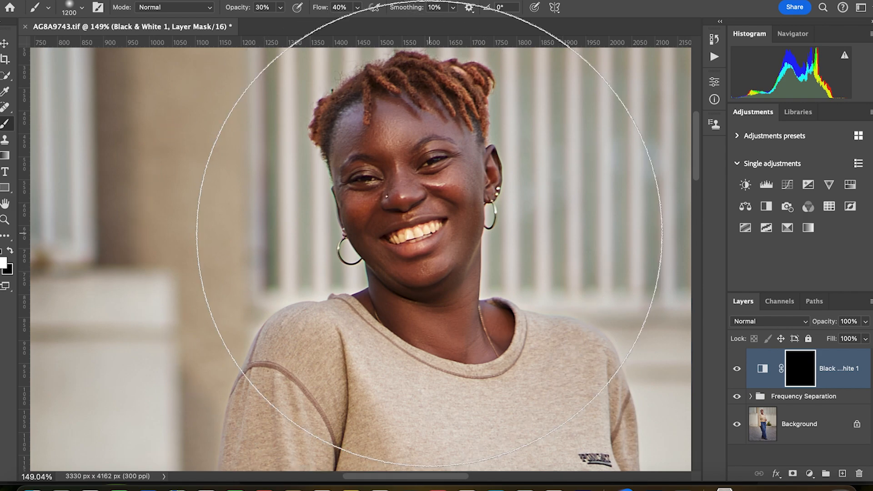
key(bracketleft)
key(bracketleft)
key(bracketleft)
key(bracketleft)
key(bracketleft)
key(bracketleft)
key(bracketleft)
key(bracketleft)
key(bracketleft)
key(bracketleft)
key(bracketleft)
key(bracketleft)
key(bracketleft)
key(bracketleft)
key(bracketleft)
key(bracketleft)
key(bracketleft)
key(bracketleft)
key(bracketleft)
key(bracketleft)
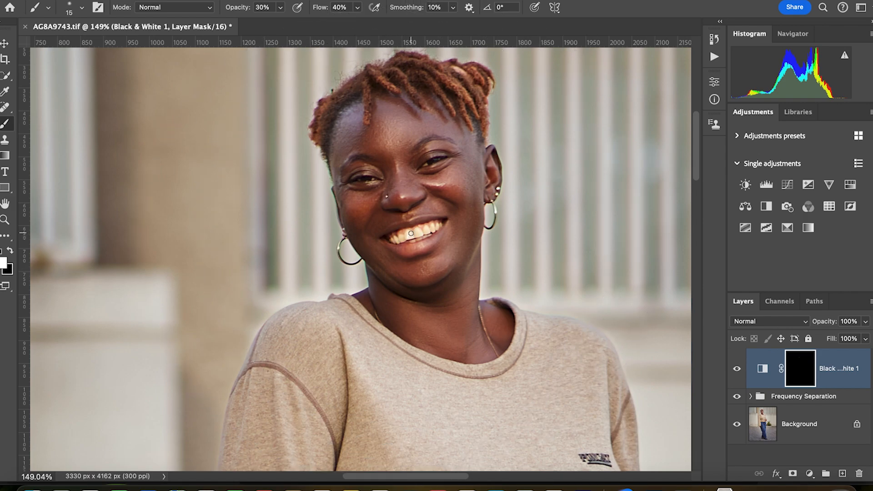
click(408, 240)
click(411, 240)
click(423, 236)
mouse_move(423, 236)
mouse_down()
mouse_move(442, 223)
mouse_move(395, 241)
mouse_move(403, 242)
mouse_up()
Reduce the Black & White layer's opacity to 51%, comparing the teeth with the layer hidden and shown
scroll(403, 242, down, 3)
click(737, 369)
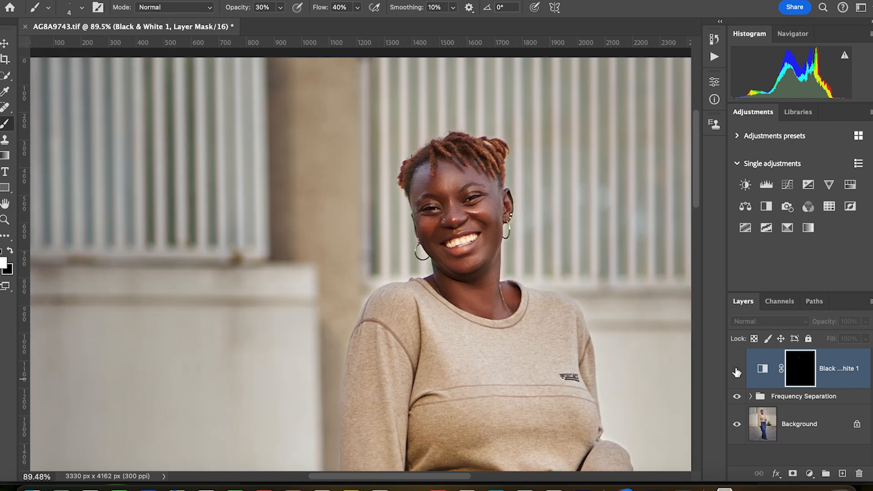
click(736, 372)
click(737, 372)
click(737, 372)
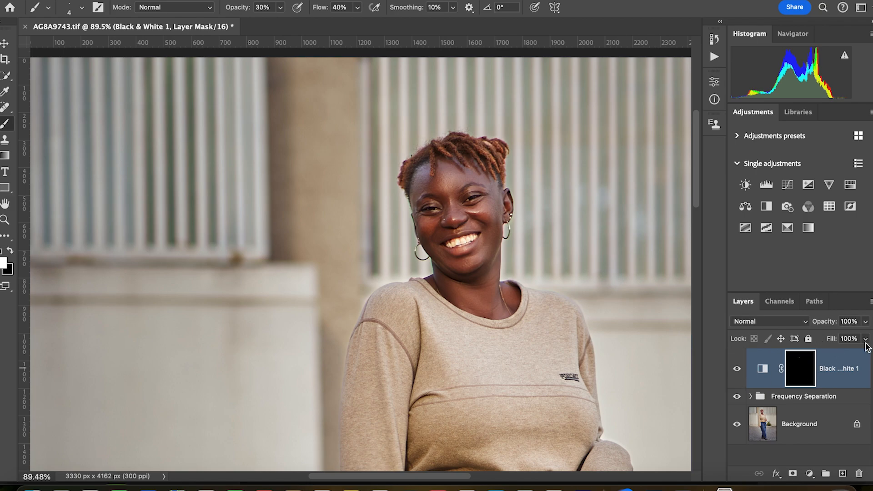
click(865, 322)
drag(866, 337, 840, 337)
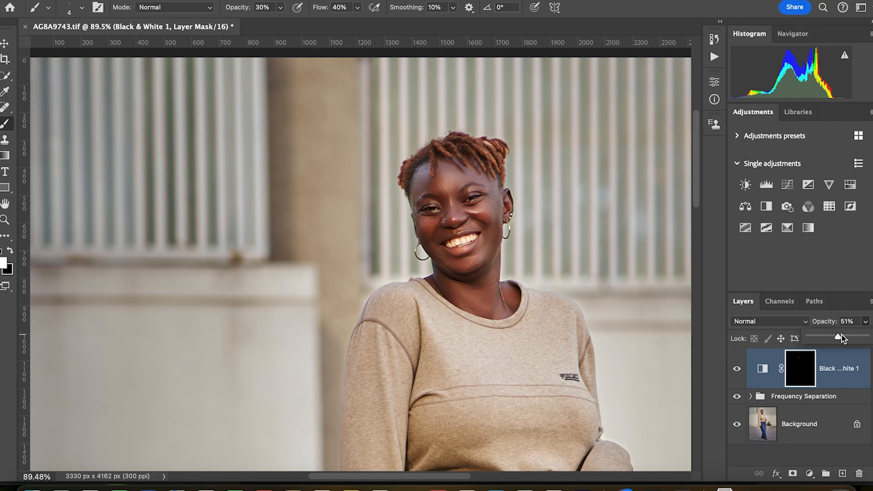
click(737, 370)
click(737, 371)
click(738, 371)
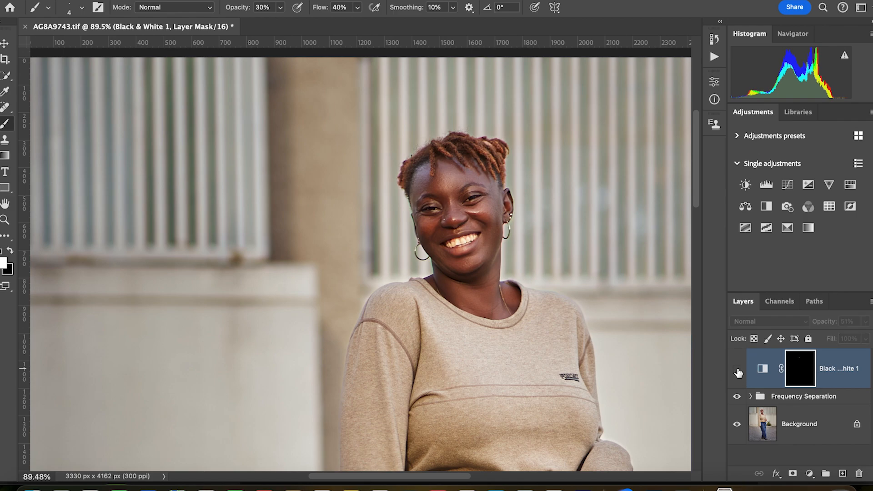
click(738, 370)
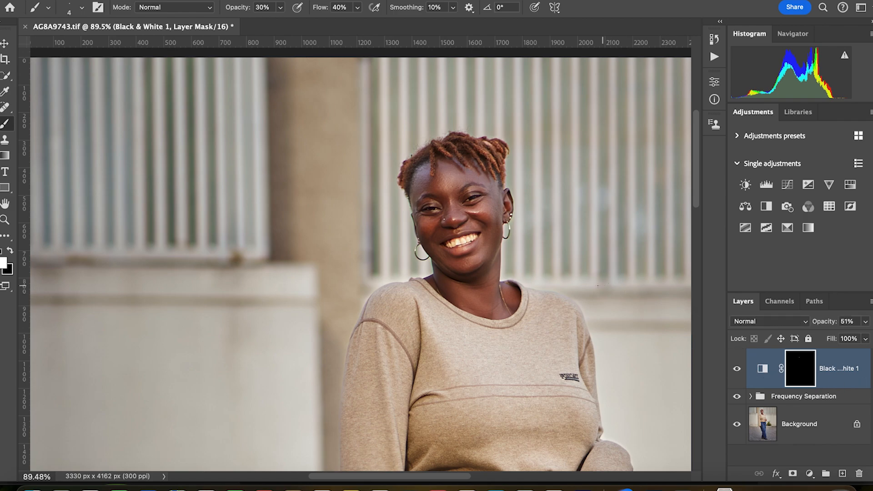
Bring the whole figure into view and add a Color Balance adjustment layer above the Black & White layer
scroll(598, 285, down, 5)
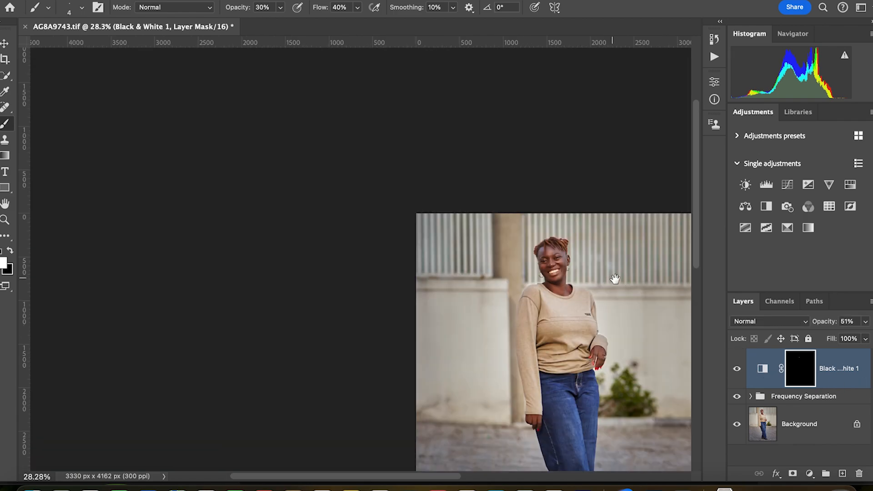
drag(607, 275, 497, 201)
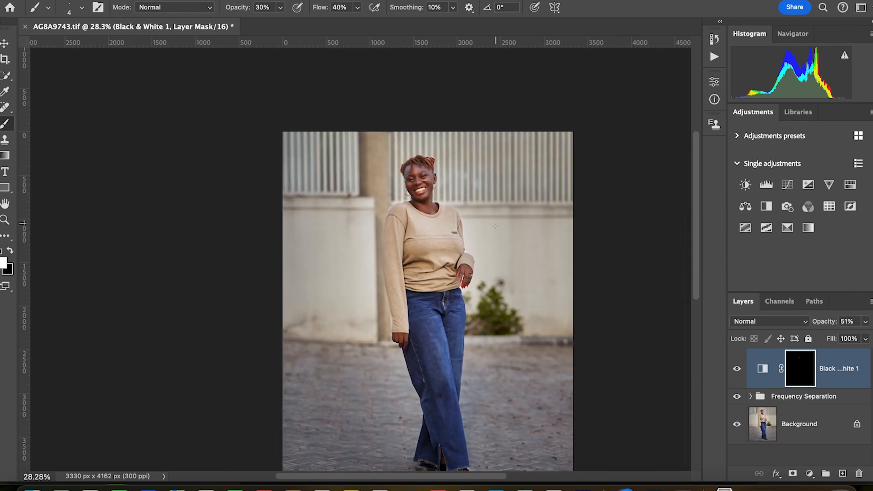
scroll(505, 218, down, 2)
scroll(512, 251, up, 2)
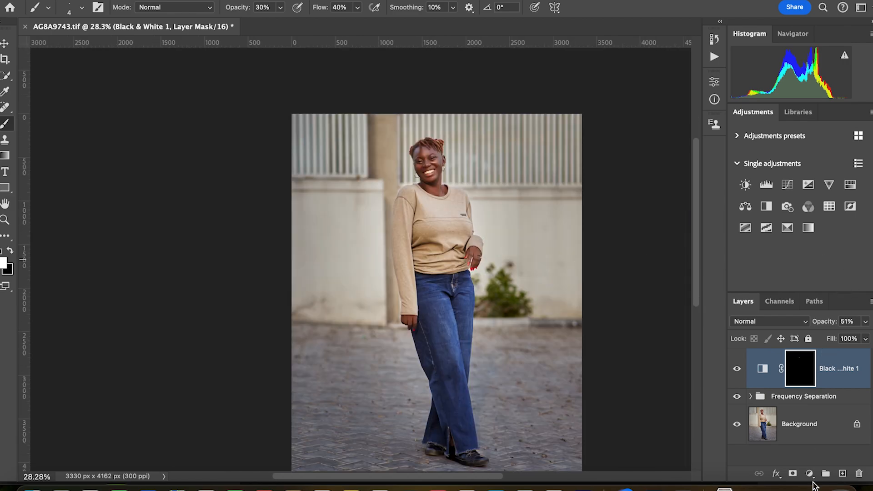
click(810, 474)
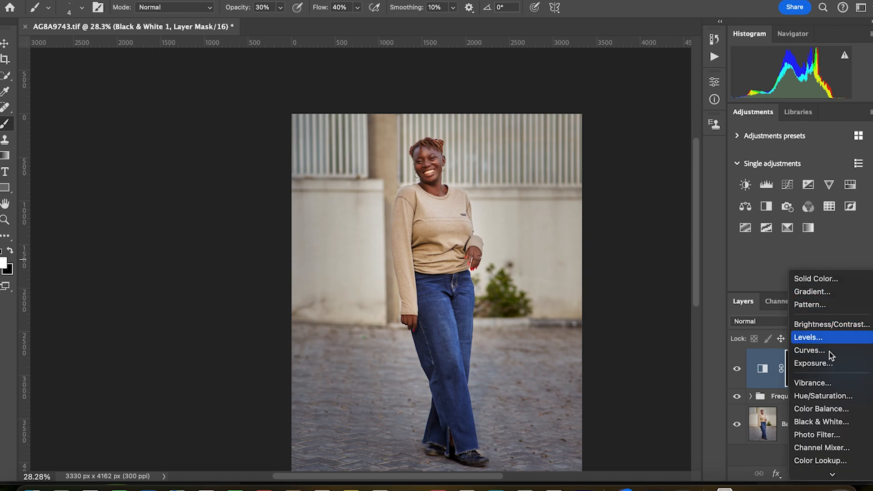
click(824, 411)
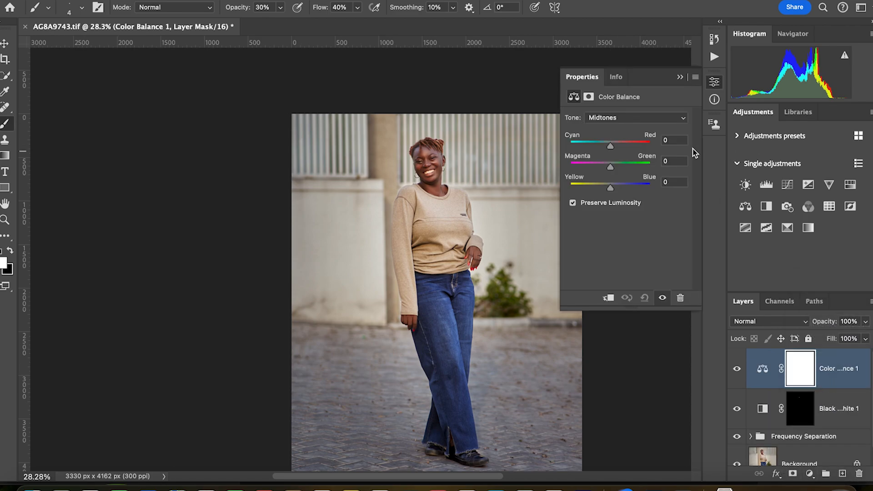
Adjust the Color Balance midtones to -8 on Cyan–Red and -11 on Yellow–Blue
click(621, 118)
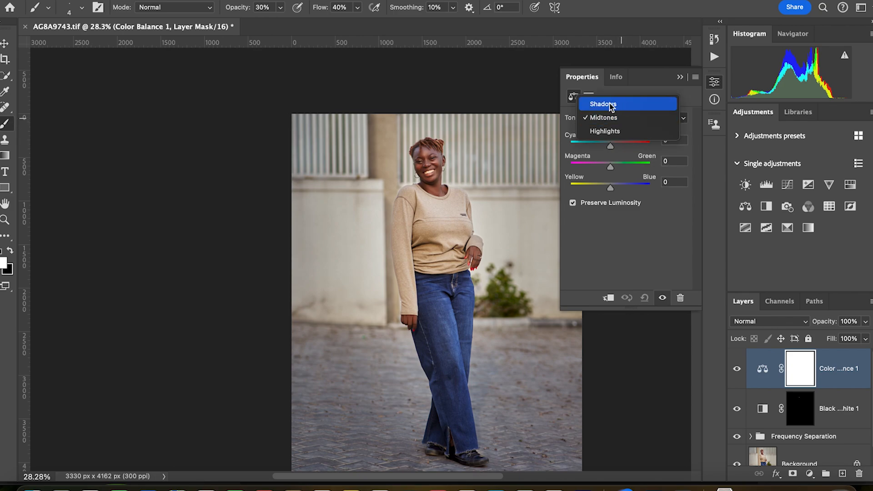
click(611, 118)
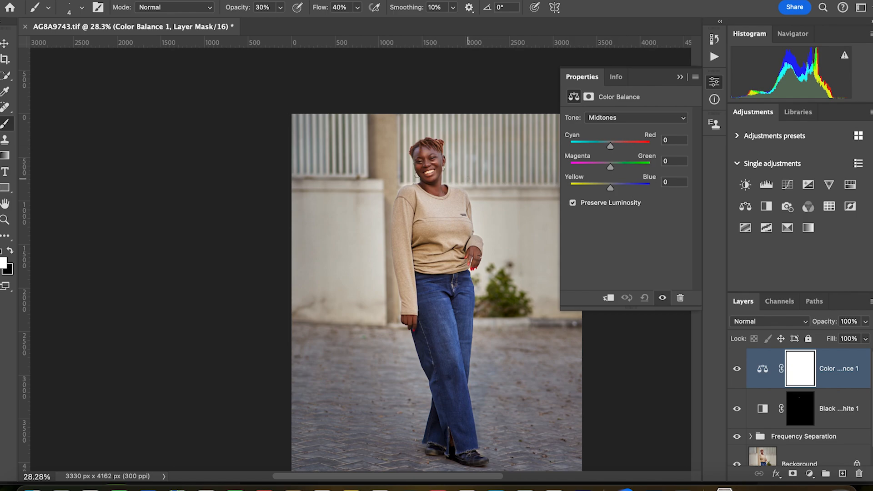
drag(611, 146, 616, 148)
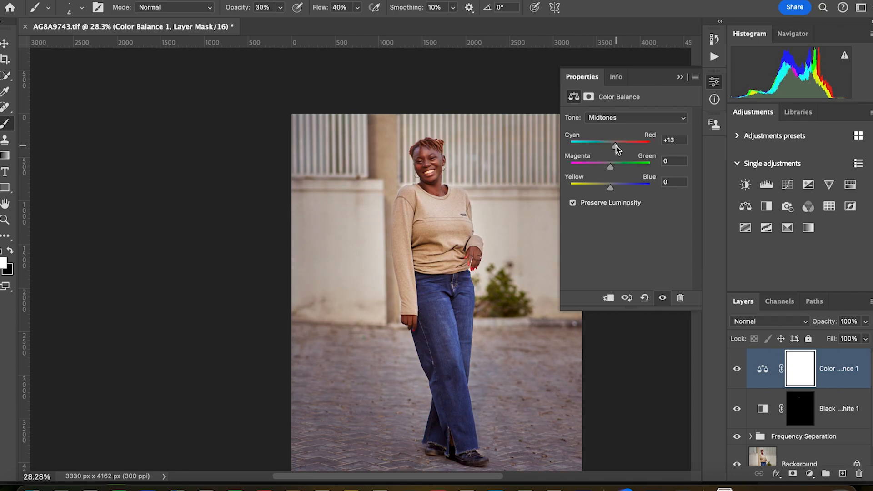
drag(616, 146, 607, 147)
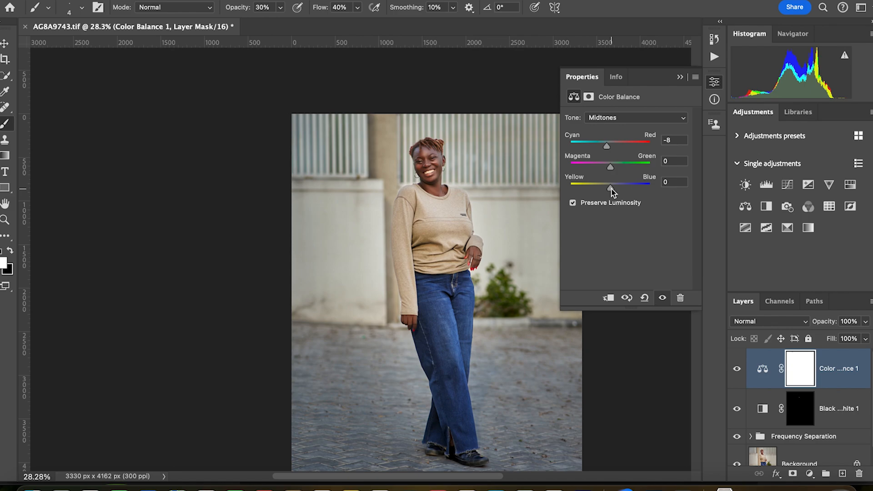
drag(611, 191, 606, 191)
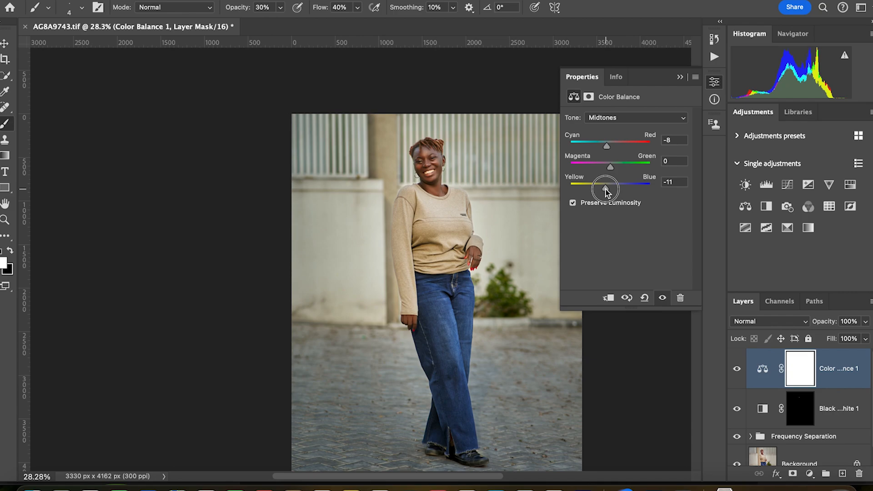
Set the Color Balance midtones to +7 on Yellow–Blue, comparing the image with the adjustment layer hidden and shown
drag(607, 190, 614, 190)
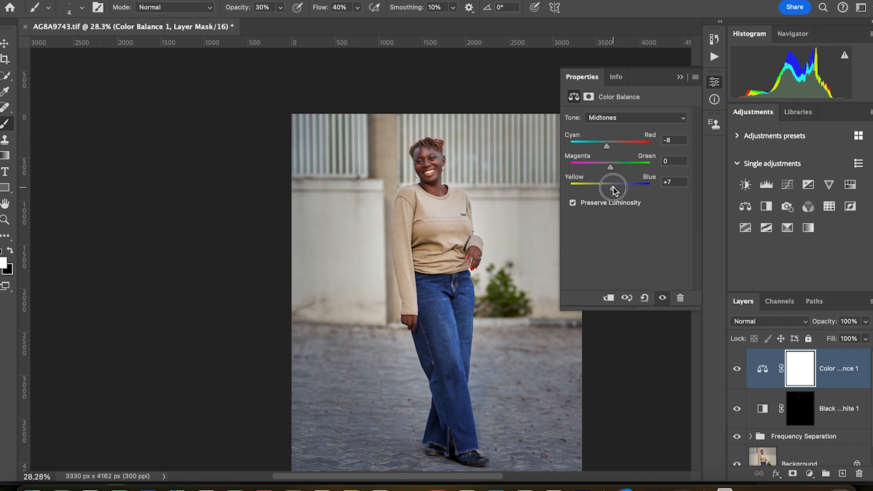
click(738, 369)
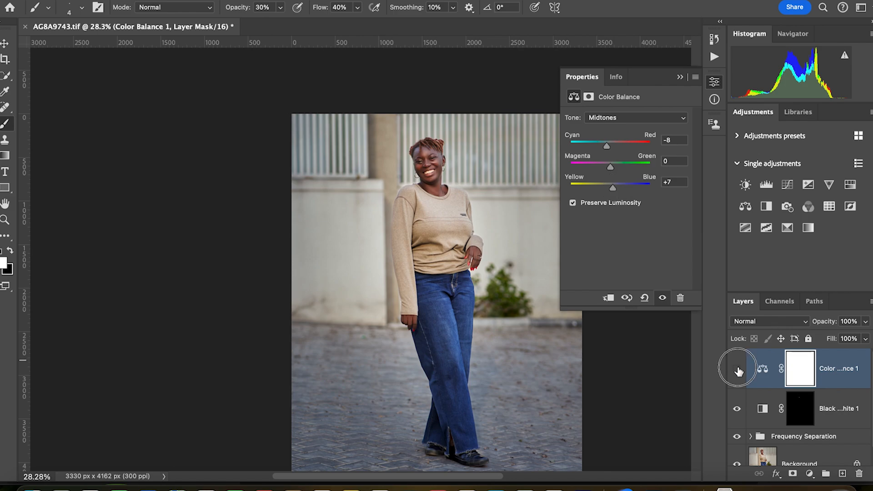
click(737, 369)
click(738, 370)
click(738, 369)
Adjust the Color Balance shadows to -5 on Cyan–Red and +4 on Yellow–Blue
click(616, 118)
click(604, 102)
click(609, 147)
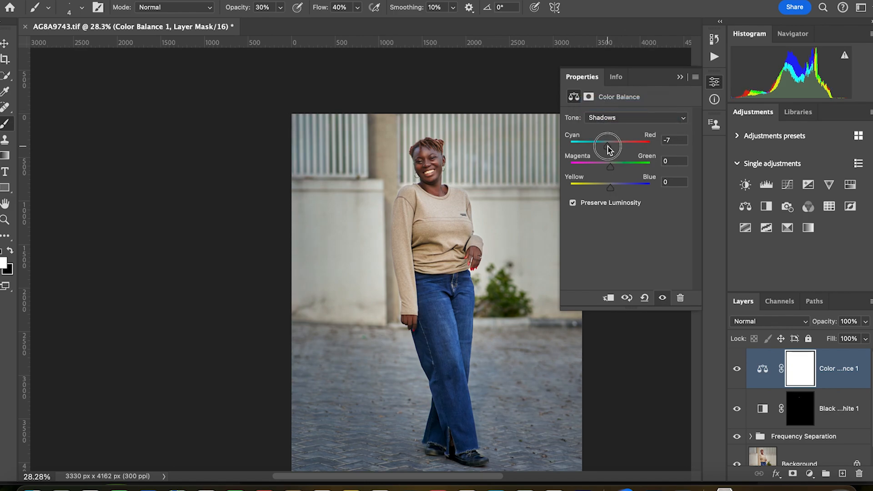
drag(608, 146, 609, 146)
drag(610, 189, 611, 189)
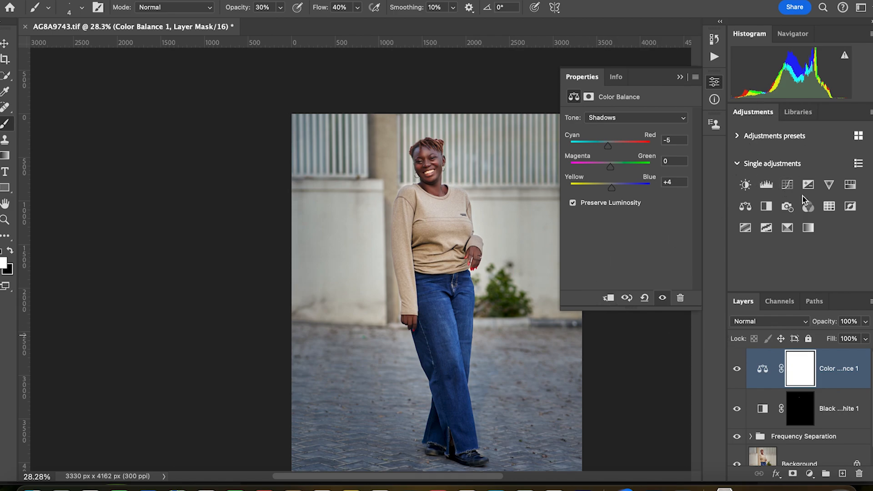
Add a Levels adjustment layer with the black input at 5, midtones at 0.95 and the white input at 236
click(770, 188)
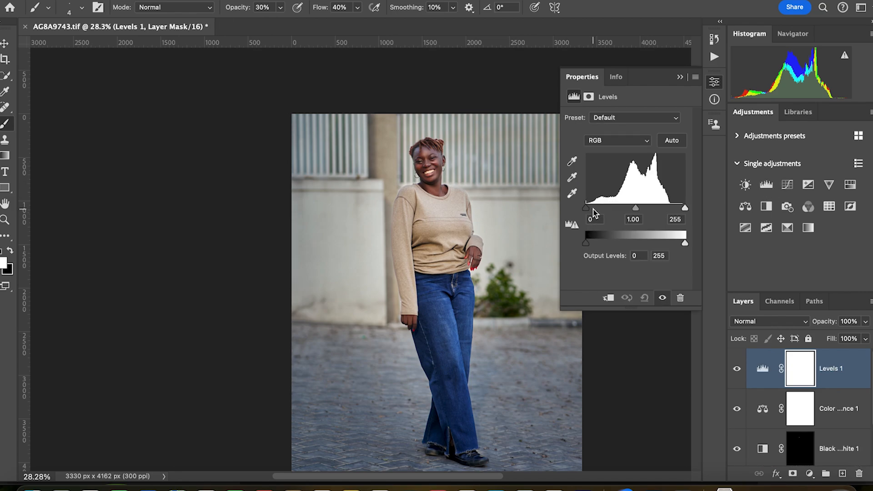
drag(588, 211, 676, 211)
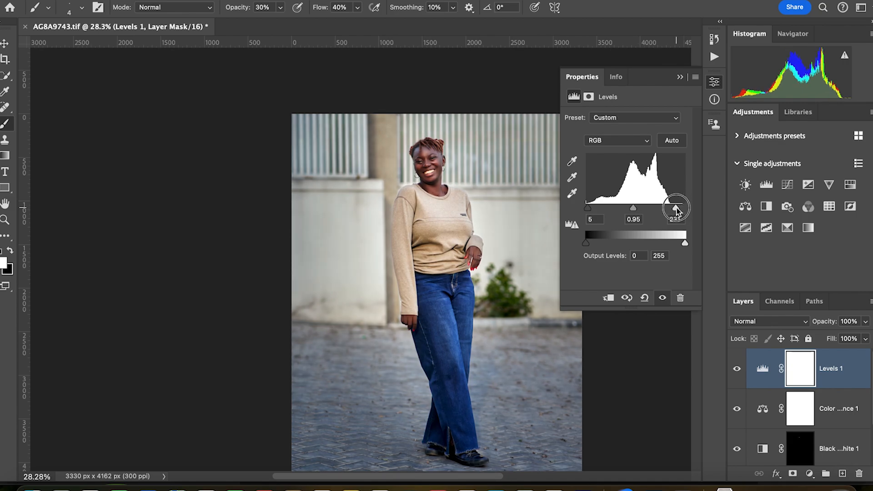
drag(677, 210, 679, 209)
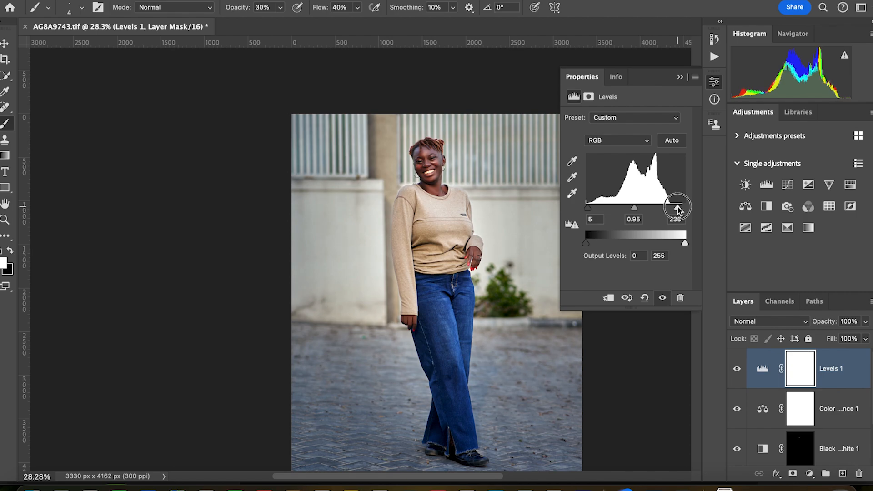
Compare the whole image with the Levels and Color Balance layers each hidden and shown, with the adjustment properties collapsed
scroll(496, 213, down, 3)
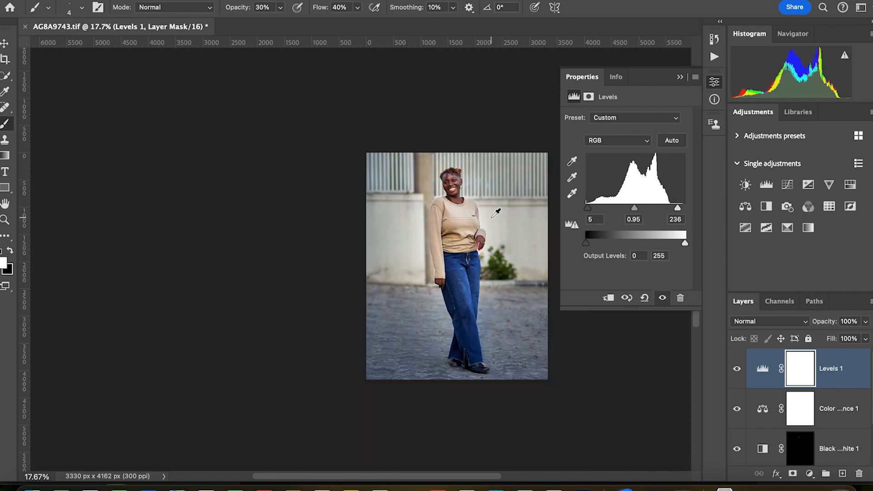
click(681, 77)
click(736, 371)
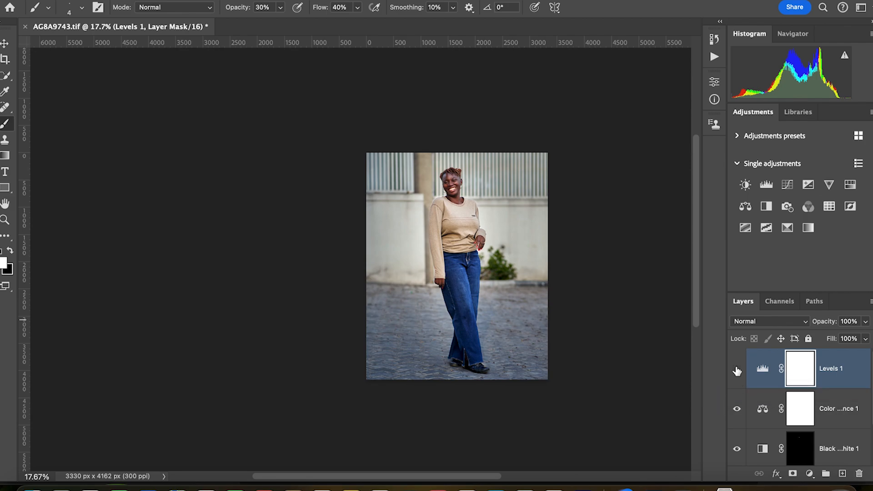
click(736, 371)
click(737, 369)
click(737, 369)
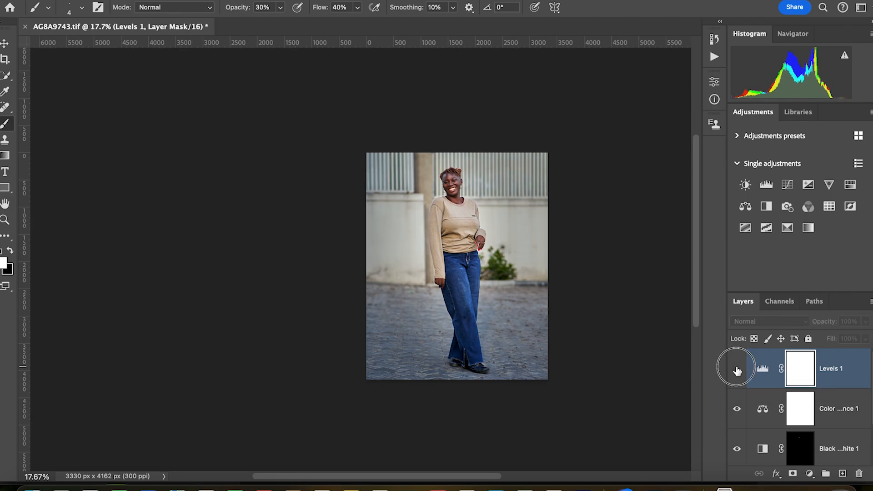
click(737, 410)
click(737, 410)
Examine the upper body up close with the Color Balance layer and the Levels layer each toggled off and on
scroll(522, 294, up, 3)
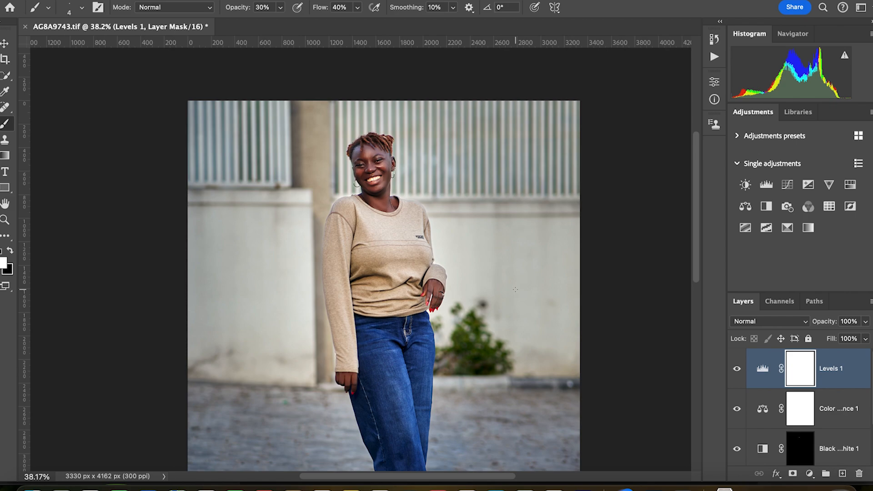
click(737, 409)
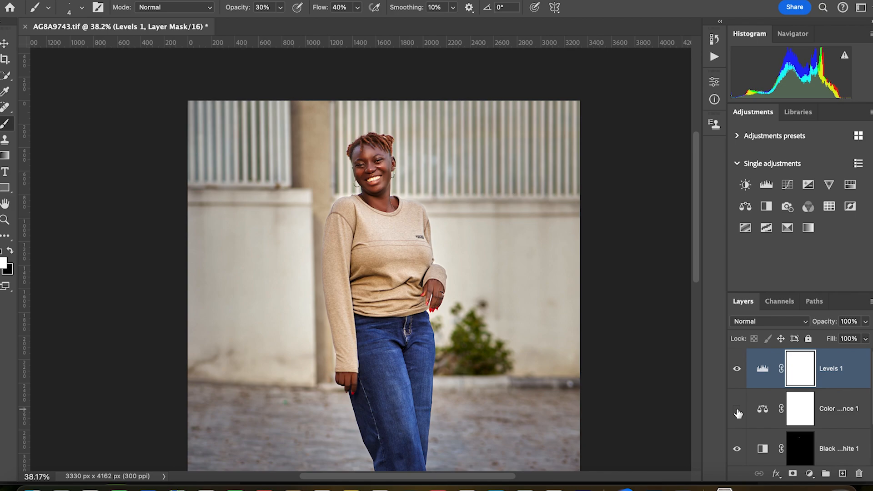
click(737, 410)
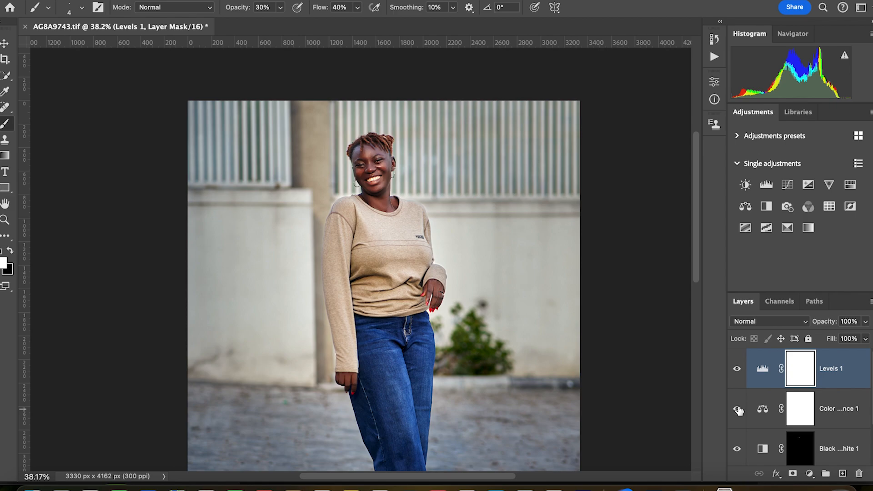
click(737, 410)
click(738, 410)
click(738, 410)
click(737, 369)
click(737, 371)
click(738, 370)
click(738, 371)
Save the retouched document and look through the layer stack down to the Background layer
scroll(490, 309, down, 1)
scroll(478, 303, down, 2)
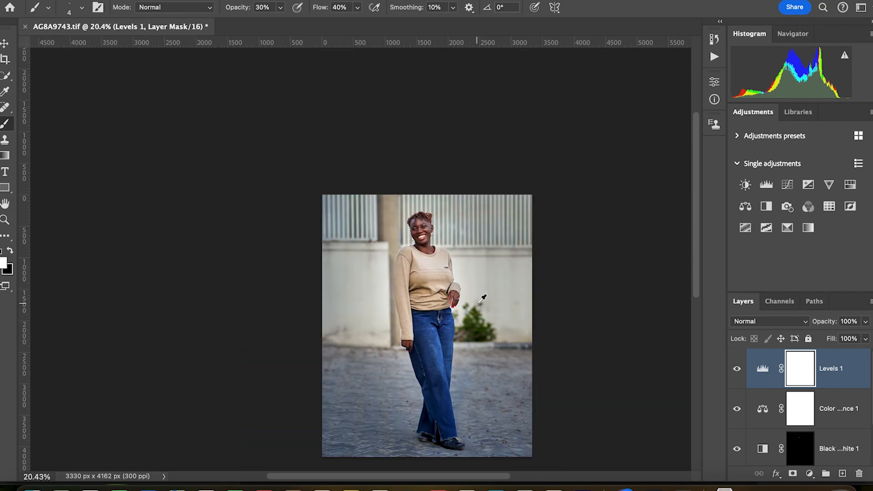
scroll(462, 304, down, 3)
scroll(773, 389, down, 2)
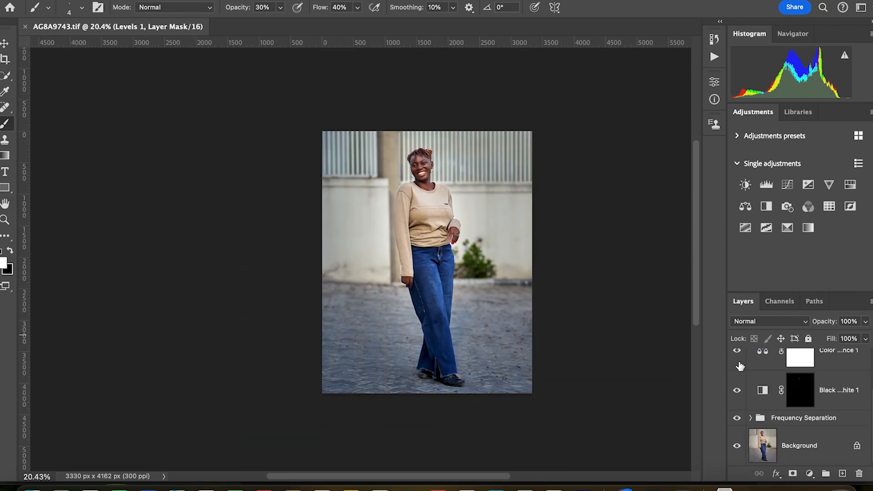
scroll(783, 386, up, 2)
scroll(792, 389, down, 2)
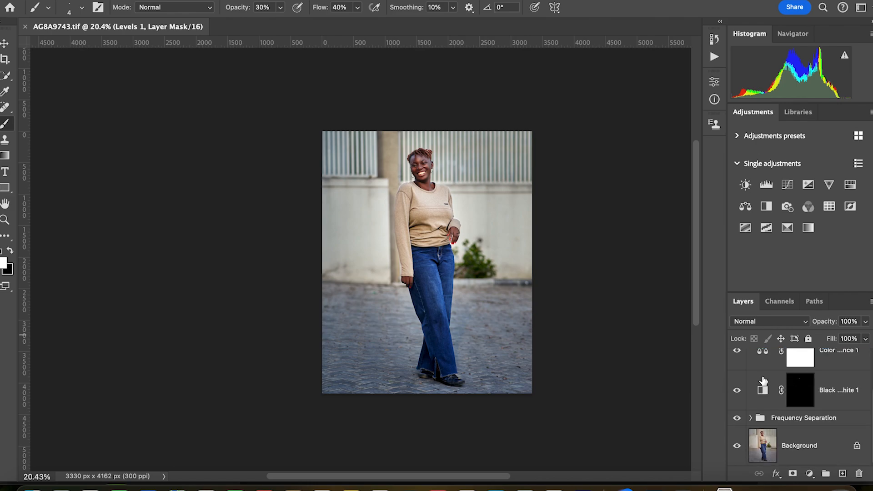